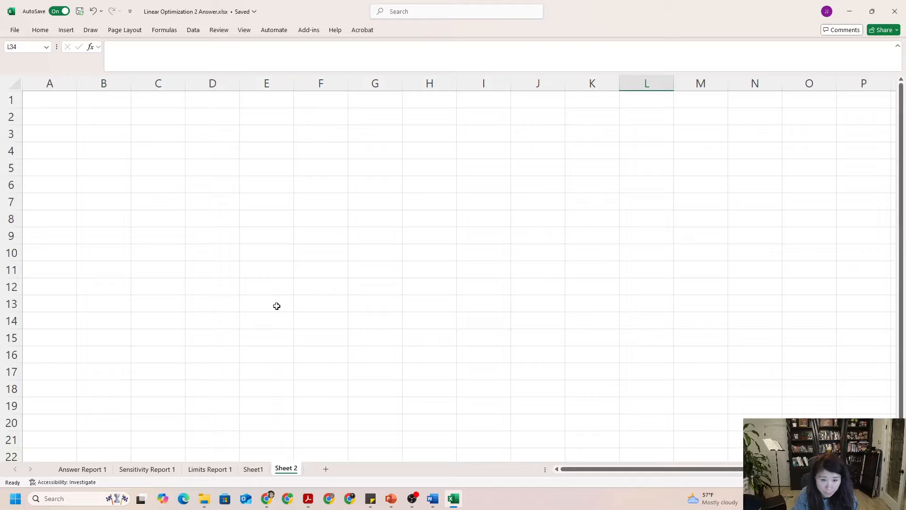
Step: Enter the title "Table 1 Parameter" in cell A1 of Sheet 2
{"action": "mouse_move", "coordinate": [439, 497]}
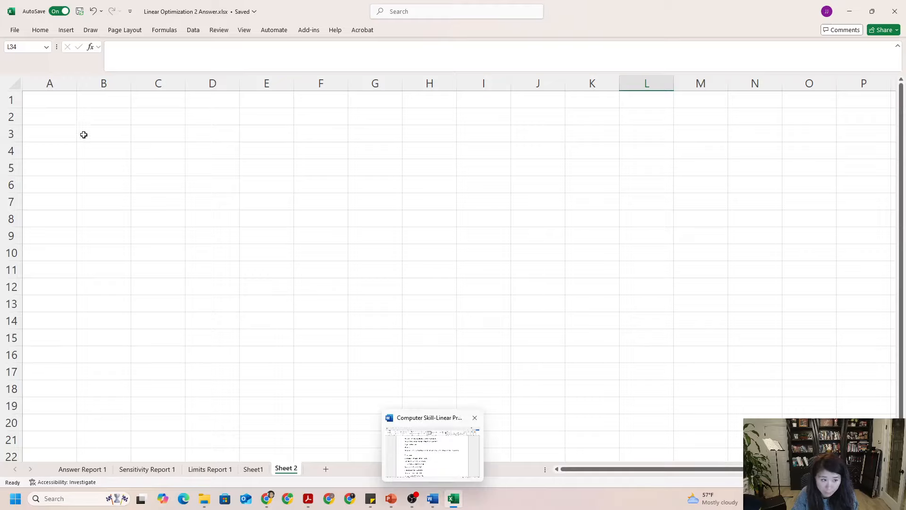
{"action": "left_click", "coordinate": [51, 104]}
{"action": "key", "text": "Caps_Lock"}
{"action": "type", "text": "T"}
{"action": "key", "text": "Caps_Lock"}
{"action": "type", "text": "abl"}
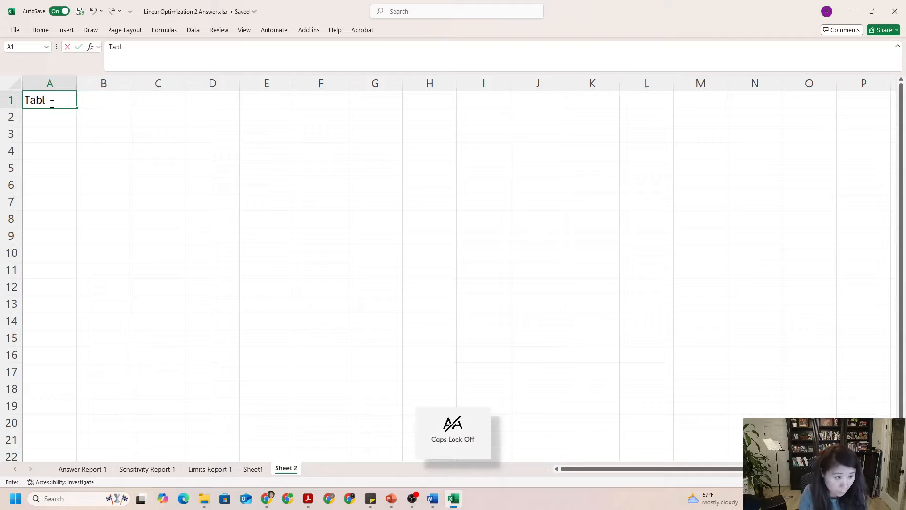
{"action": "type", "text": "e 1 p"}
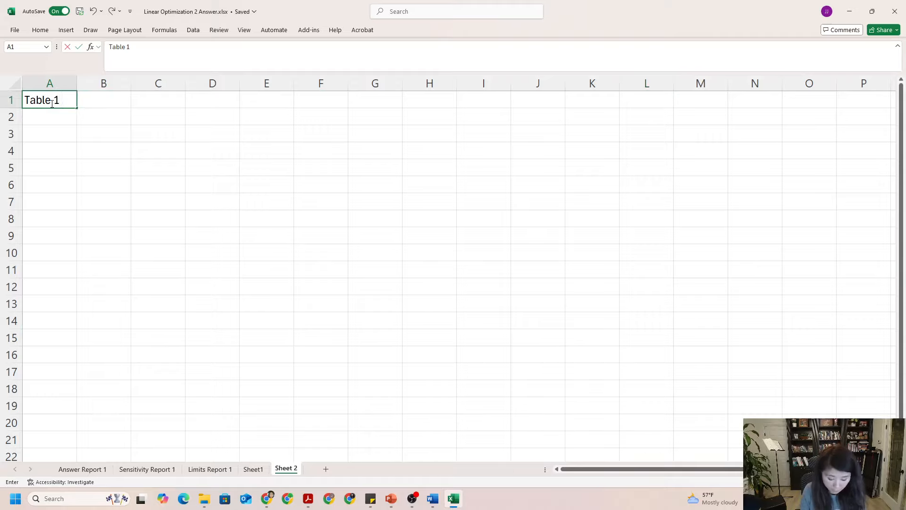
{"action": "key", "text": "Caps_Lock"}
{"action": "type", "text": "AP"}
{"action": "key", "text": "Caps_Lock"}
{"action": "type", "text": "a"}
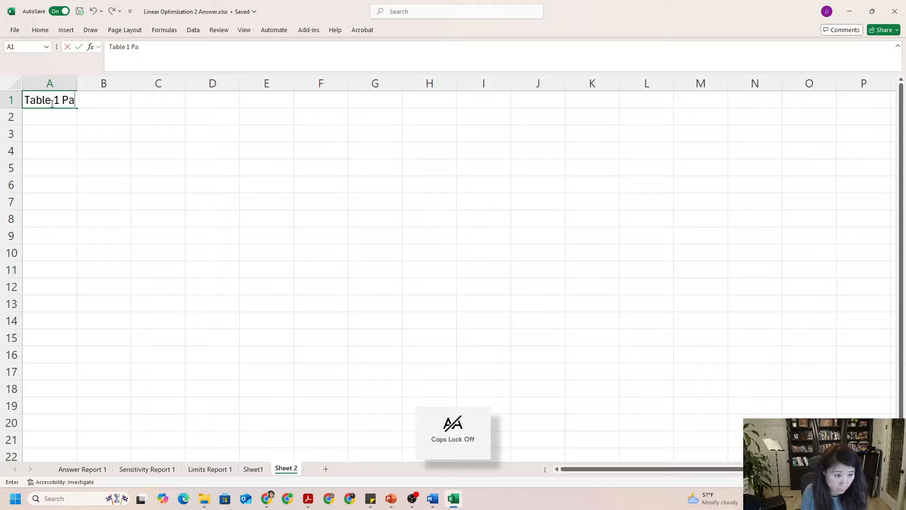
{"action": "type", "text": "rameter"}
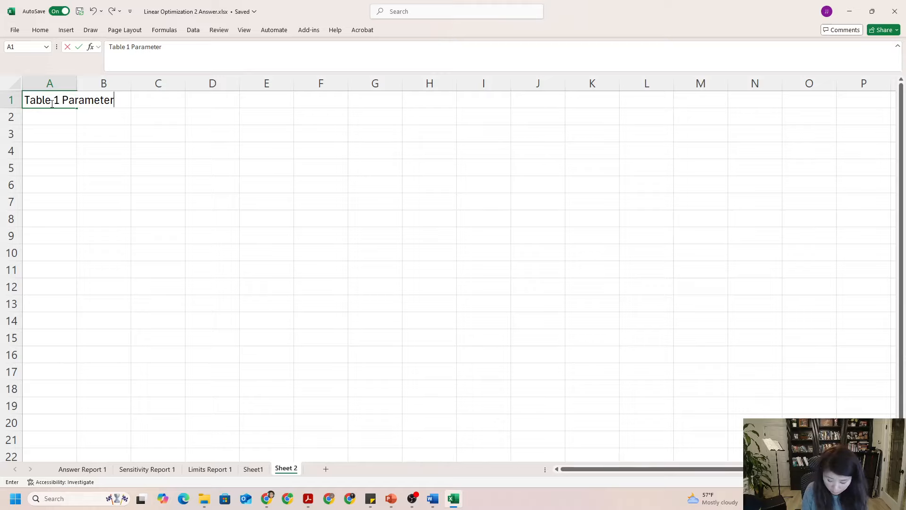
{"action": "key", "text": "Return"}
Step: Enter the variable headers X11, X12, X13 and X14 in cells B2 to E2
{"action": "key", "text": "Tab"}
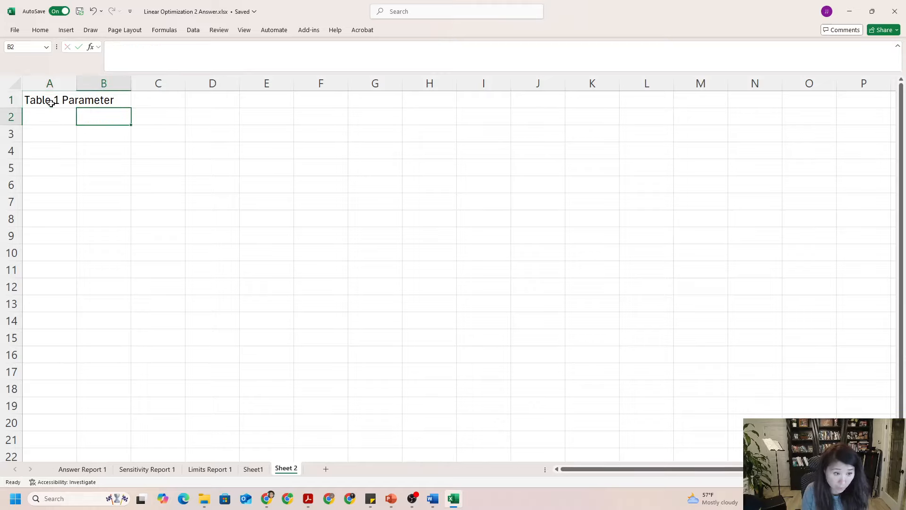
{"action": "key", "text": "Caps_Lock"}
{"action": "type", "text": "X"}
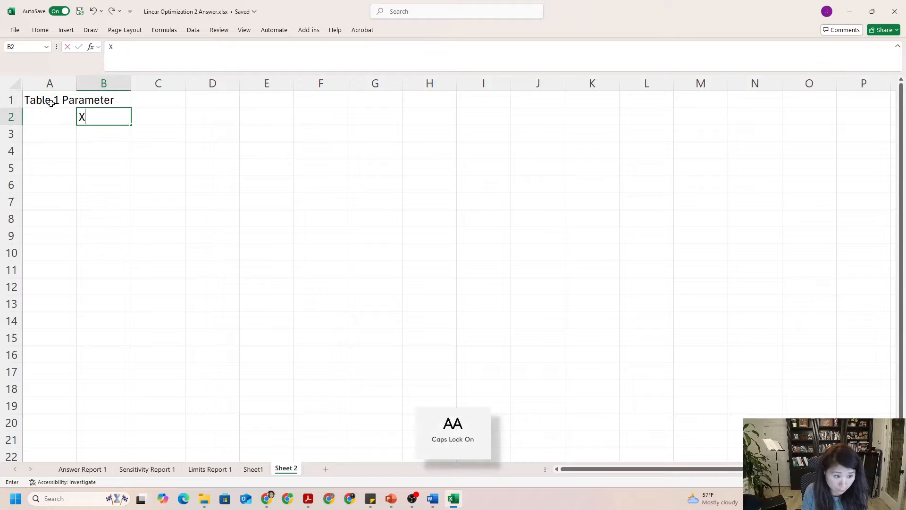
{"action": "type", "text": "11"}
{"action": "key", "text": "Tab"}
{"action": "type", "text": "X"}
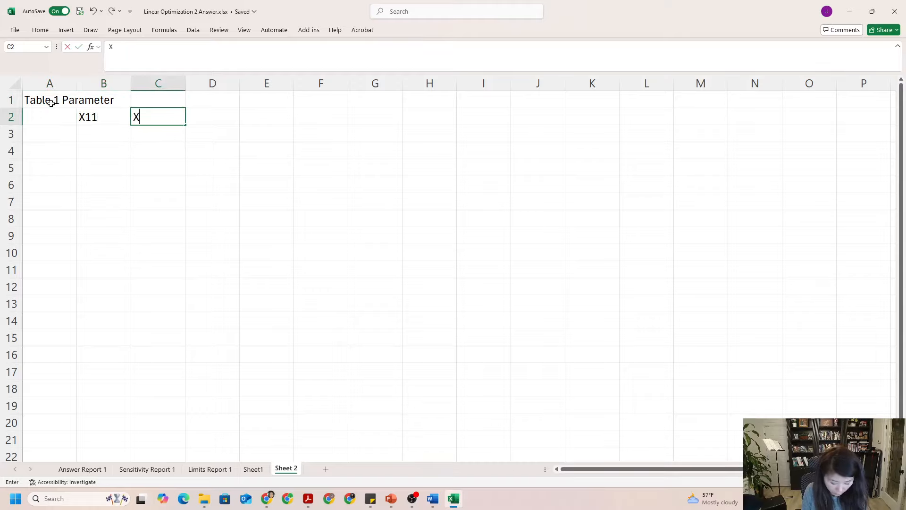
{"action": "type", "text": "12"}
{"action": "key", "text": "Tab"}
{"action": "type", "text": "X13"}
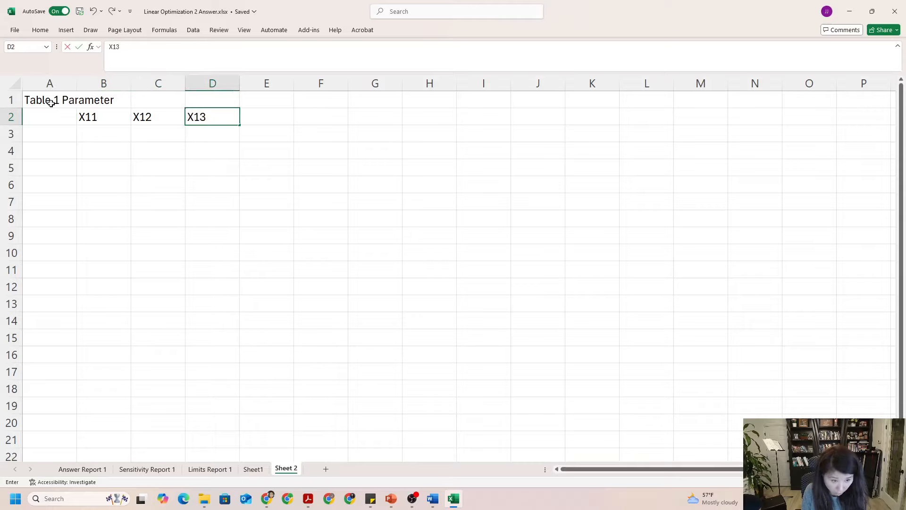
{"action": "key", "text": "Tab"}
{"action": "type", "text": "X14"}
{"action": "key", "text": "Tab"}
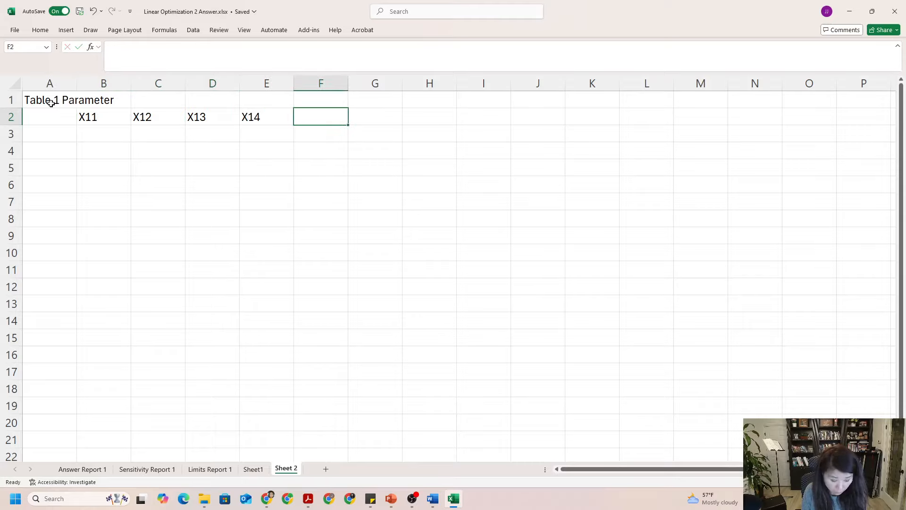
Step: Continue the header row with X21, X22, X23 and X24 in cells F2 to I2
{"action": "type", "text": "X21"}
{"action": "key", "text": "Tab"}
{"action": "type", "text": "X22"}
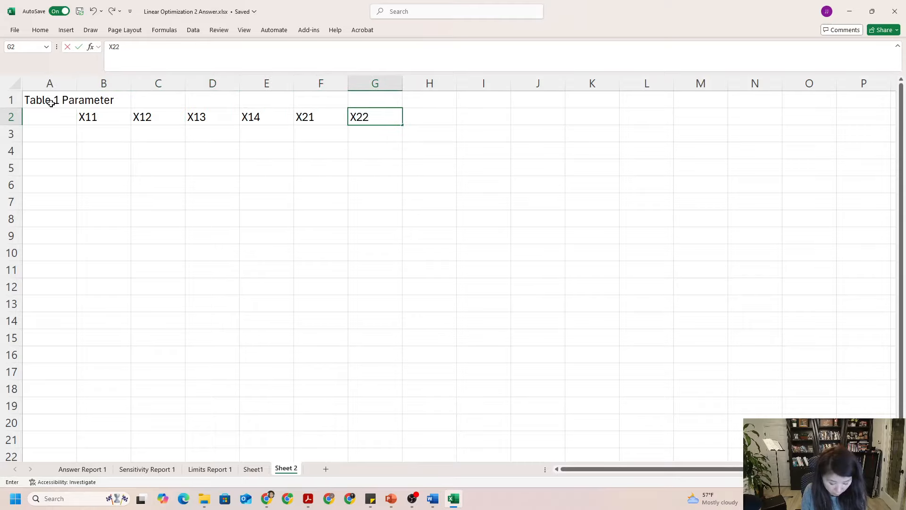
{"action": "key", "text": "Tab"}
{"action": "type", "text": "X23"}
{"action": "key", "text": "Tab"}
{"action": "type", "text": "X24"}
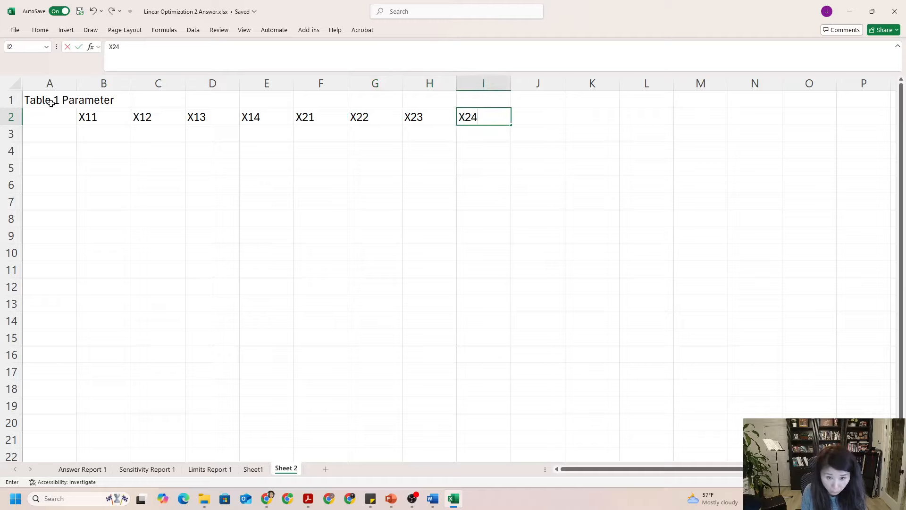
{"action": "key", "text": "Tab"}
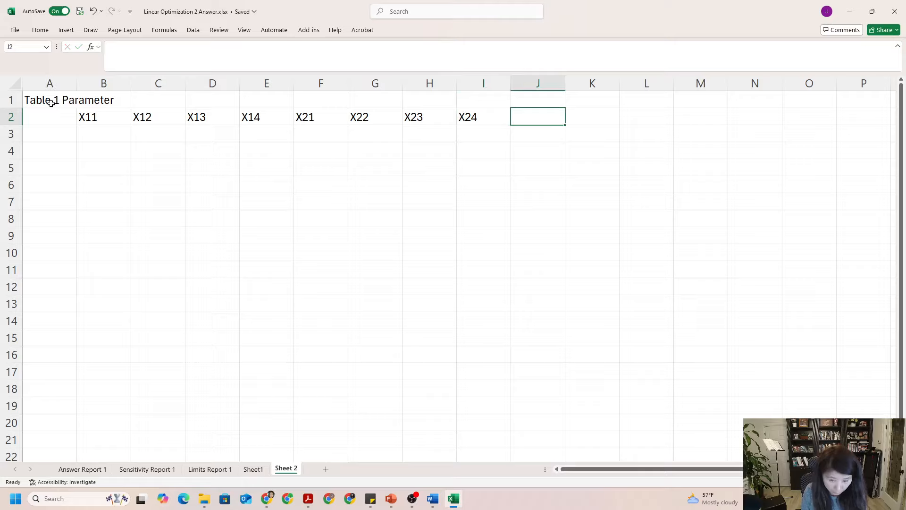
Step: Complete the header row with X31, X32, X33 and X34 in cells J2 to M2
{"action": "type", "text": "X31"}
{"action": "key", "text": "Tab"}
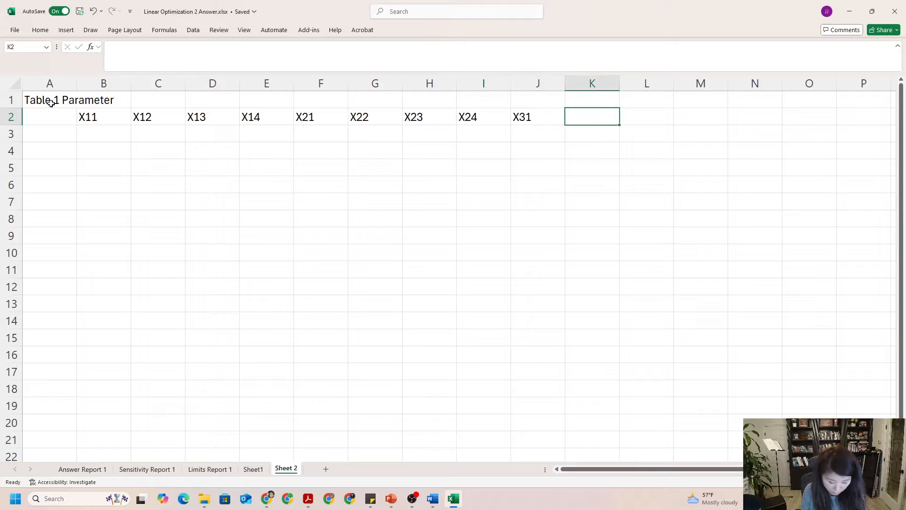
{"action": "type", "text": "X32"}
{"action": "key", "text": "Tab"}
{"action": "type", "text": "X33"}
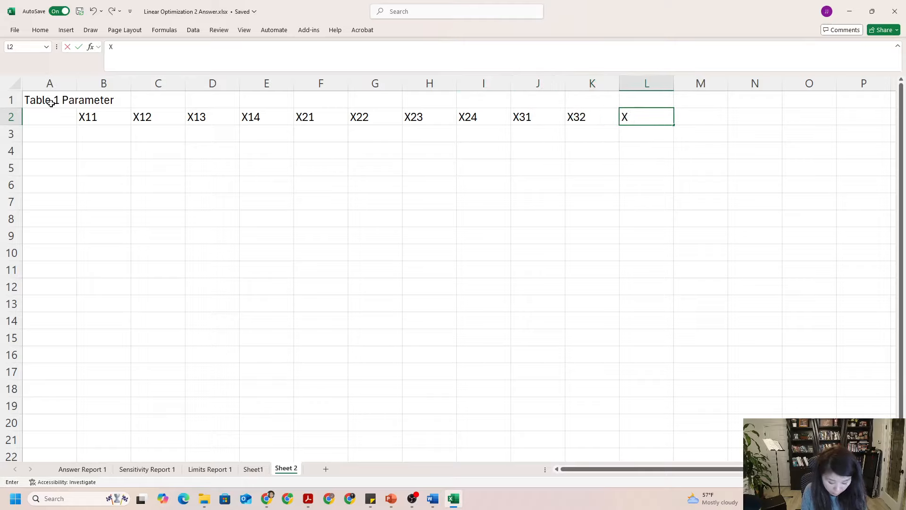
{"action": "key", "text": "Tab"}
{"action": "type", "text": "X3"}
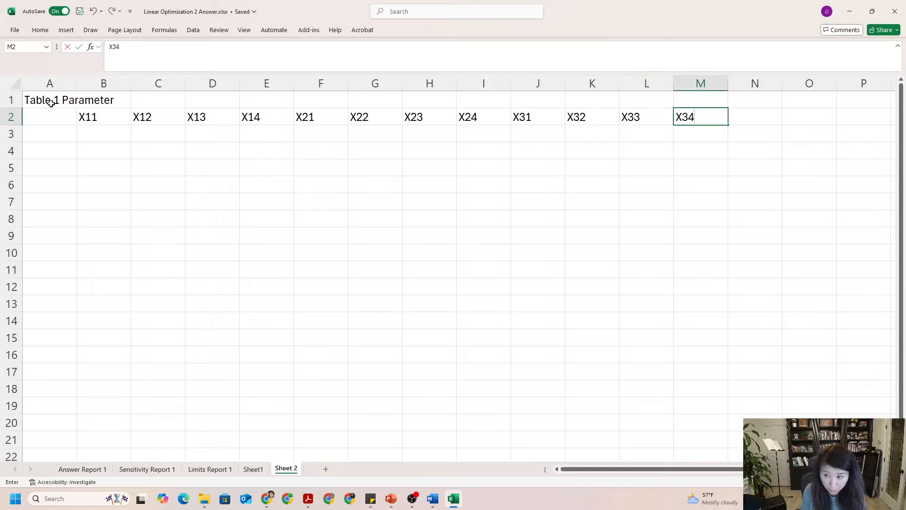
{"action": "type", "text": "4"}
{"action": "left_click", "coordinate": [94, 202]}
{"action": "left_click_drag", "start_coordinate": [115, 117], "coordinate": [730, 124]}
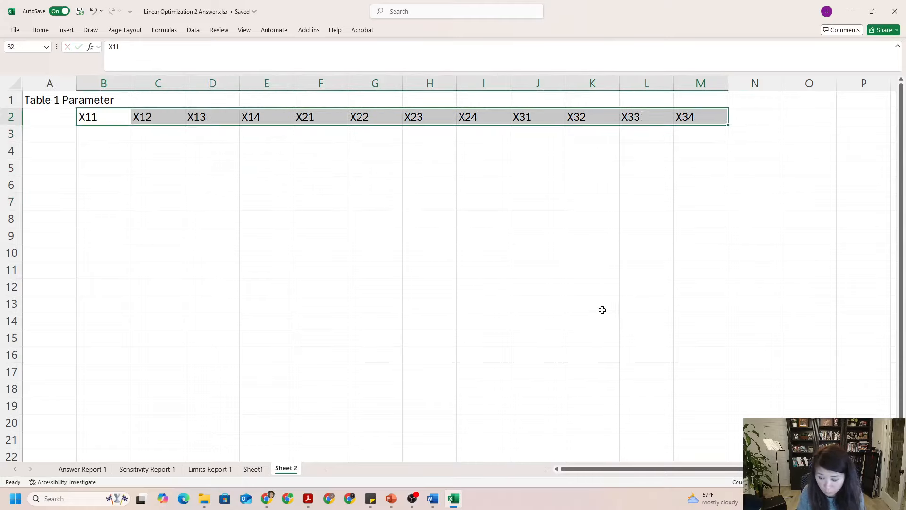
Step: Label the row below the variable headers "Cost/unit" in cell A3
{"action": "left_click", "coordinate": [50, 130]}
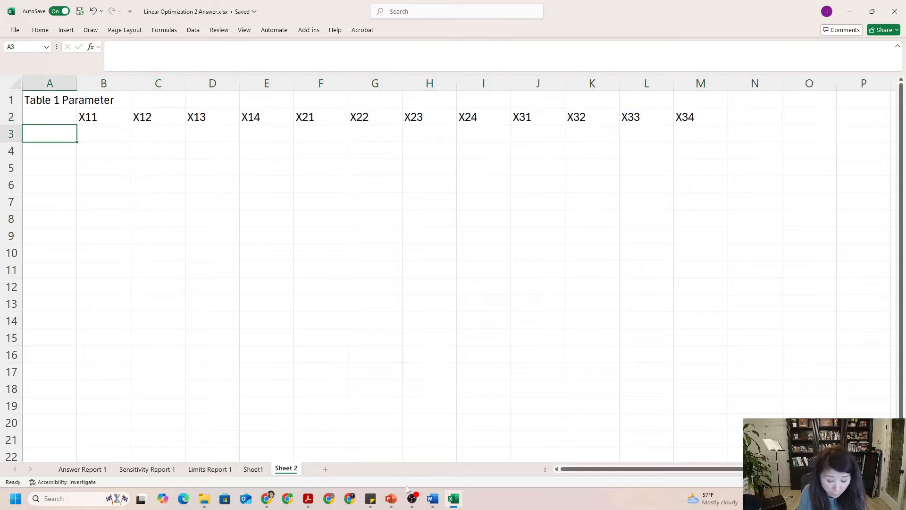
{"action": "type", "text": "C"}
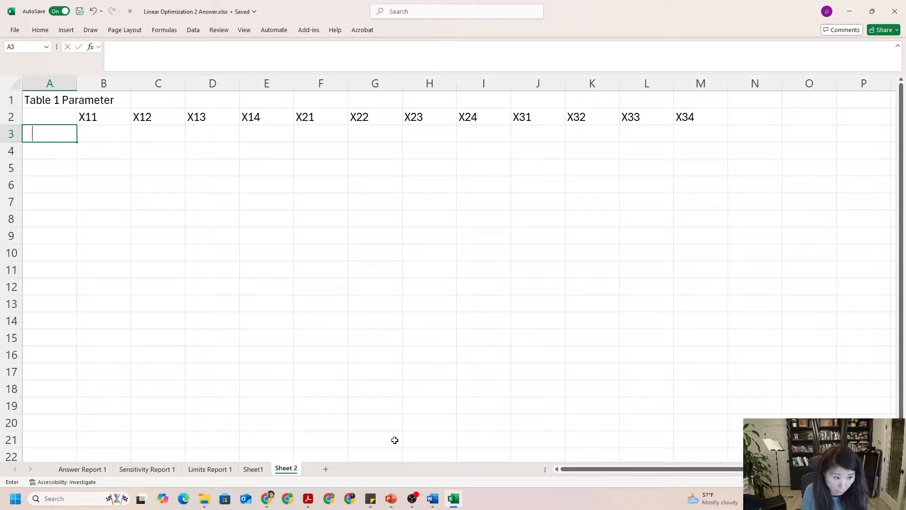
{"action": "key", "text": "Caps_Lock"}
{"action": "type", "text": "ost/u"}
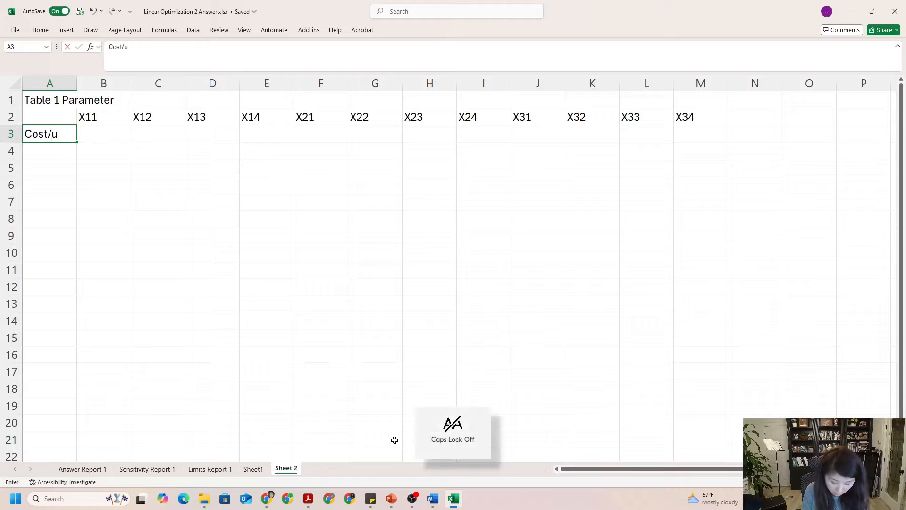
{"action": "type", "text": "nit"}
{"action": "left_click", "coordinate": [317, 366]}
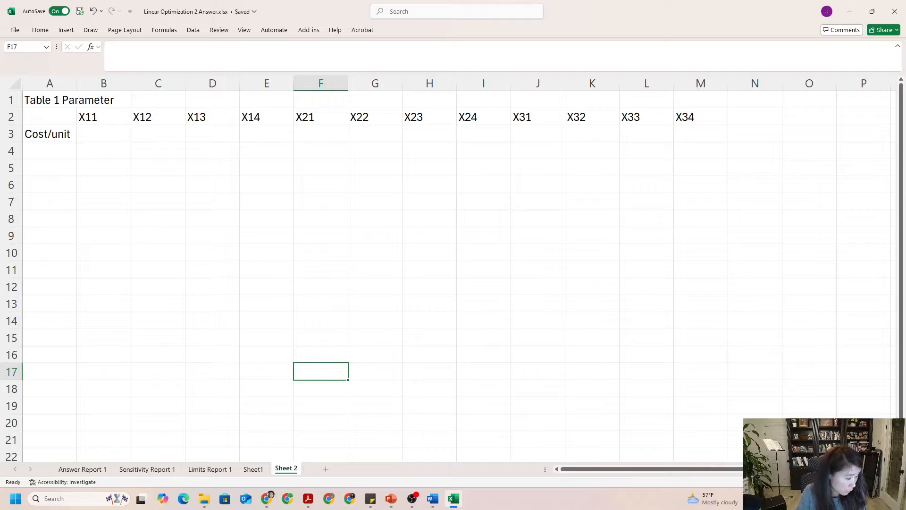
Step: Examine the route costs in the Acrobat problem sheet and the decision variable definitions in the Word document, and return to the Excel workbook
{"action": "key", "text": "alt+Tab"}
{"action": "key", "text": "alt+Tab"}
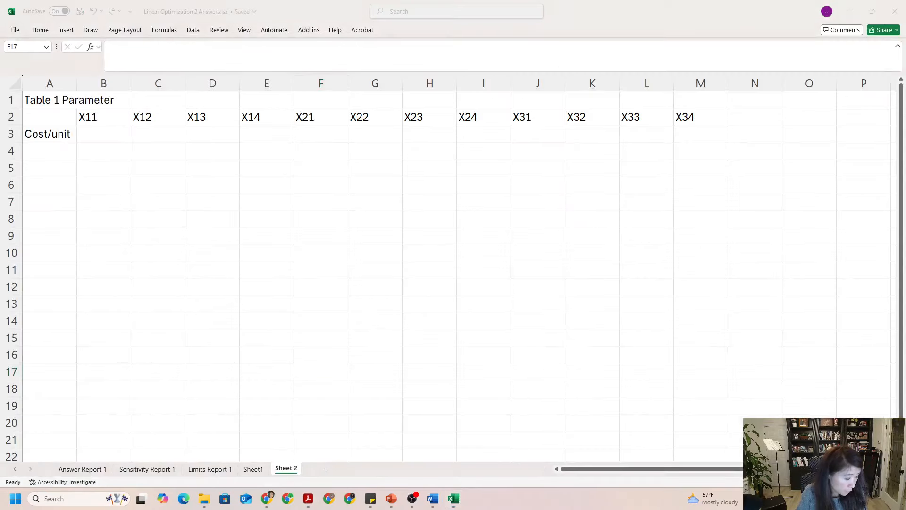
{"action": "key", "text": "alt+Tab"}
{"action": "scroll", "coordinate": [361, 312], "scroll_direction": "down", "scroll_amount": 5}
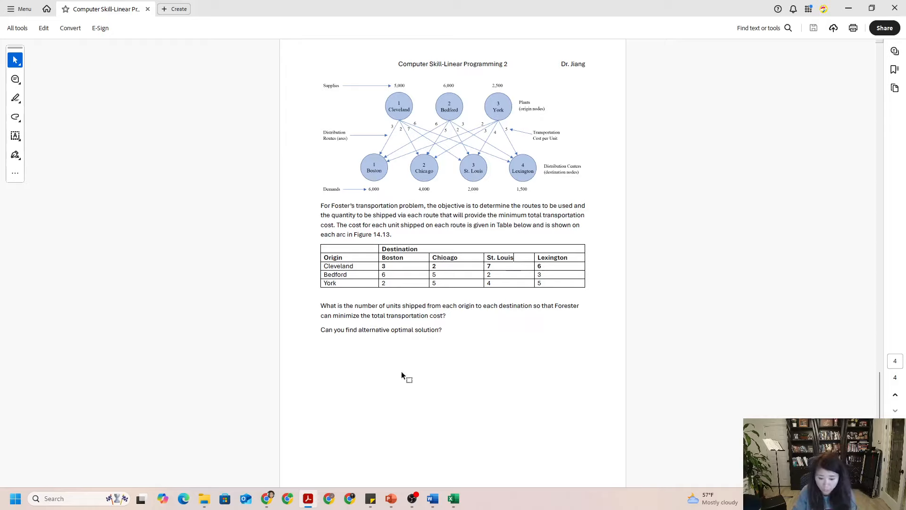
{"action": "left_click", "coordinate": [433, 501]}
{"action": "scroll", "coordinate": [265, 246], "scroll_direction": "up", "scroll_amount": 8}
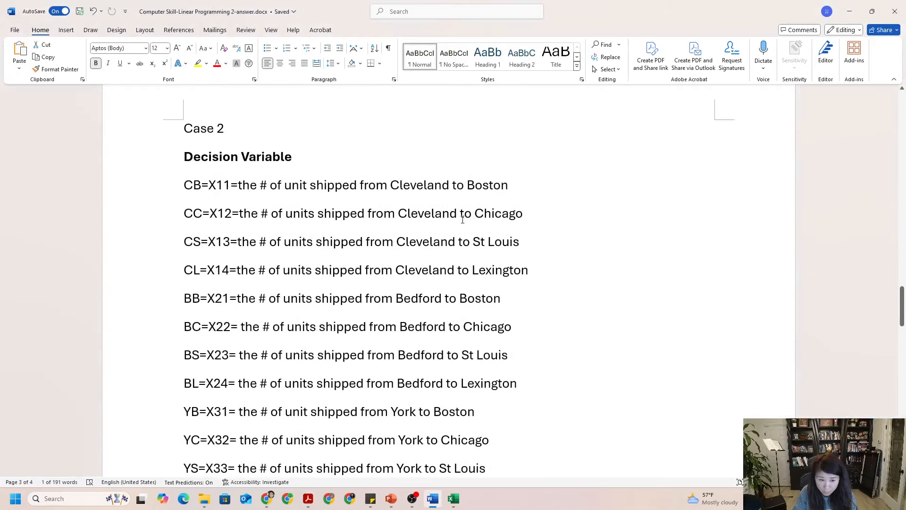
{"action": "left_click", "coordinate": [850, 10]}
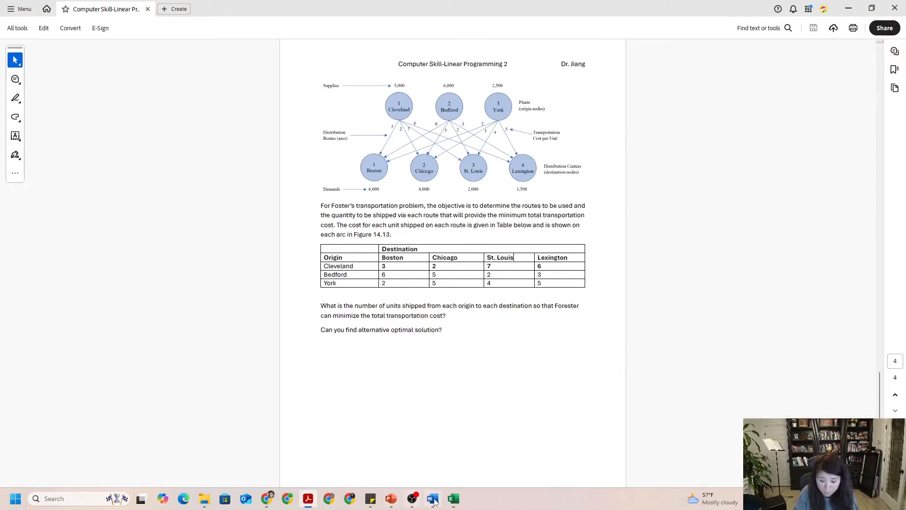
{"action": "left_click", "coordinate": [455, 499]}
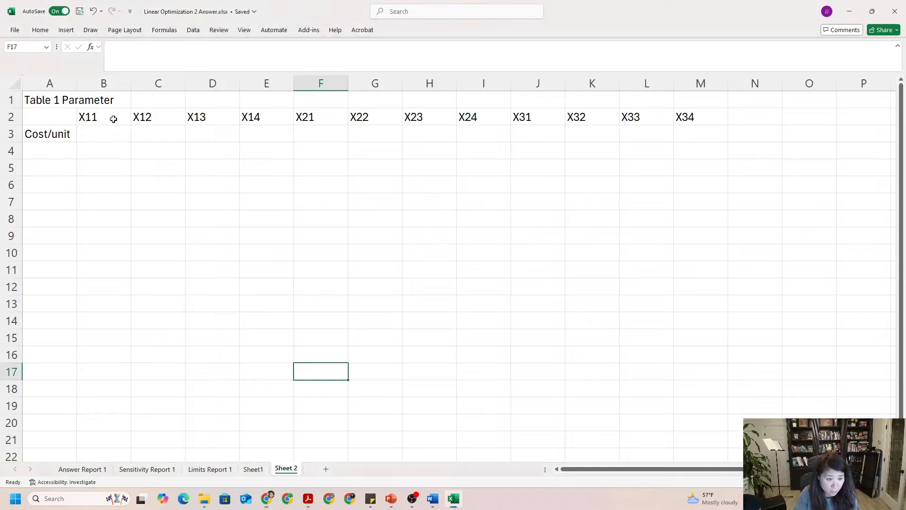
Step: Enter the Cleveland unit costs 3, 2, 7 and 6 under X11 to X14 in the Cost/unit row
{"action": "left_click", "coordinate": [111, 136]}
{"action": "type", "text": "3"}
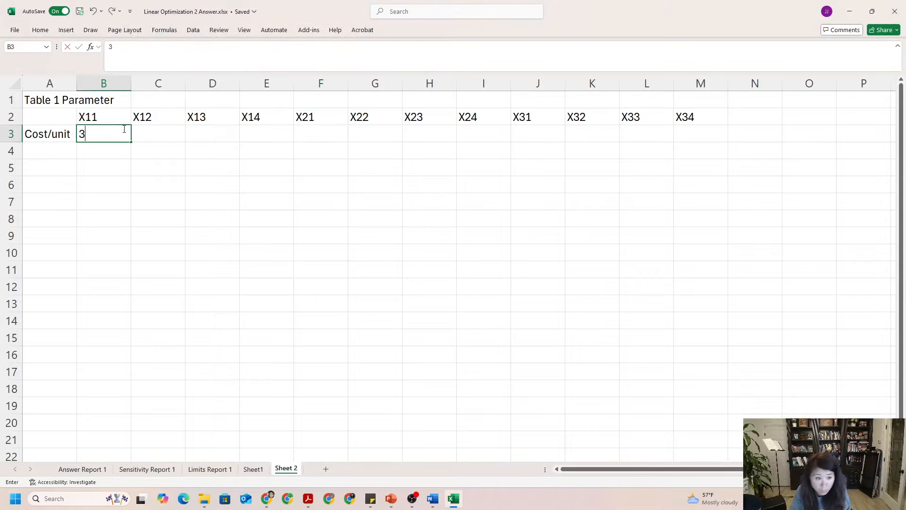
{"action": "left_click", "coordinate": [162, 134]}
{"action": "type", "text": "2"}
{"action": "left_click", "coordinate": [212, 134]}
{"action": "type", "text": "7"}
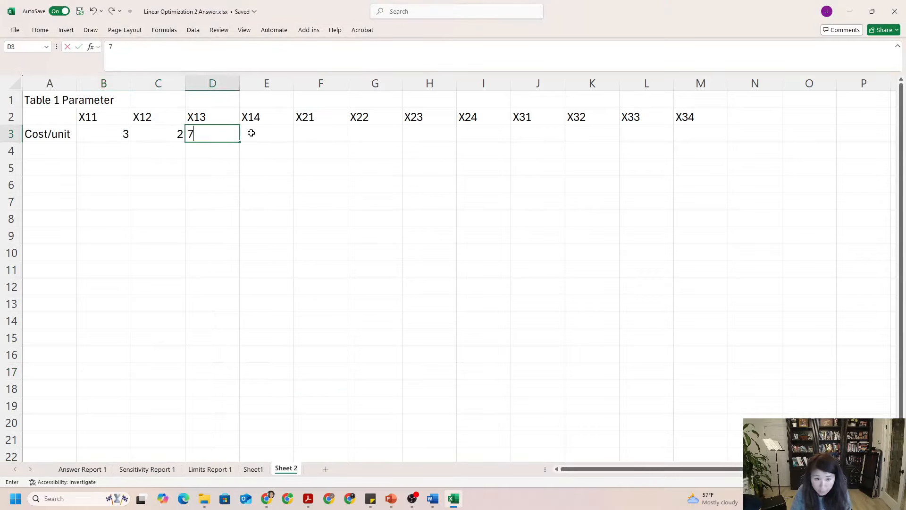
{"action": "left_click", "coordinate": [255, 133]}
{"action": "type", "text": "6"}
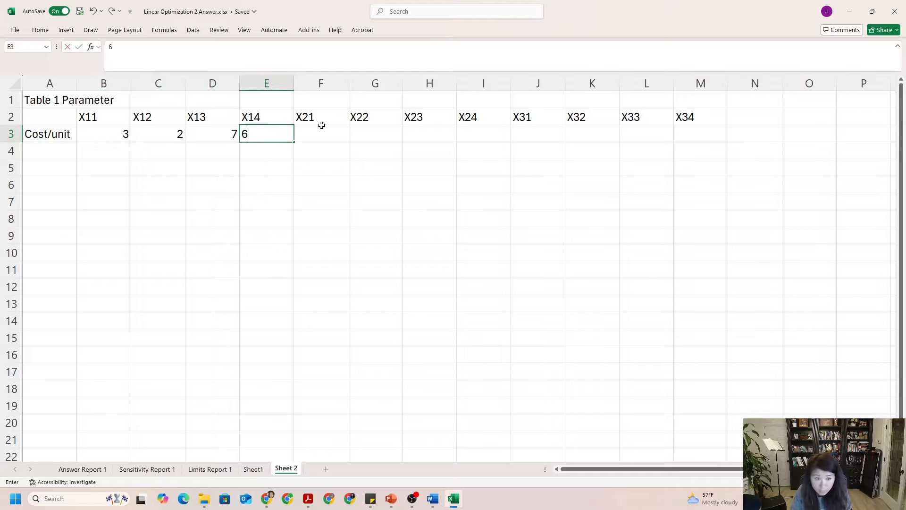
Step: Enter the Bedford unit costs 6, 5, 2 and 3 under X21 to X24 in the Cost/unit row
{"action": "left_click", "coordinate": [321, 127]}
{"action": "type", "text": "6"}
{"action": "left_click", "coordinate": [371, 129]}
{"action": "type", "text": "5"}
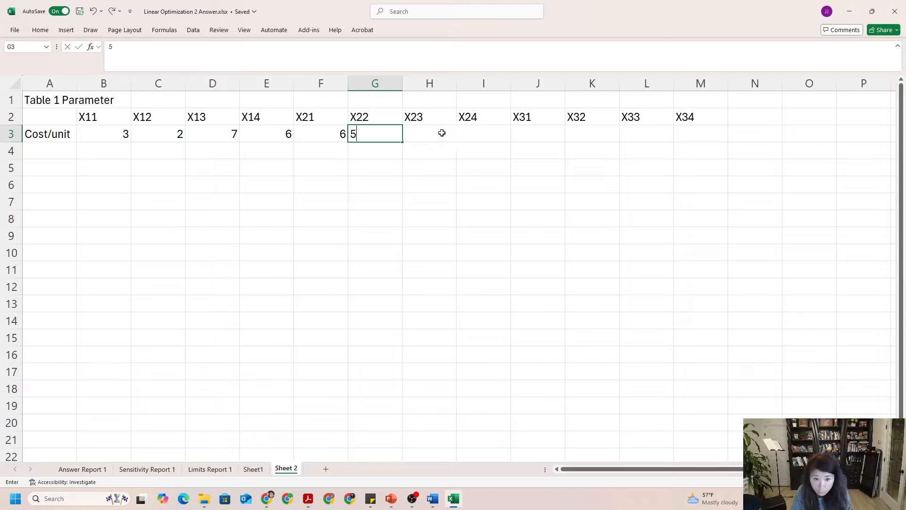
{"action": "left_click", "coordinate": [439, 133]}
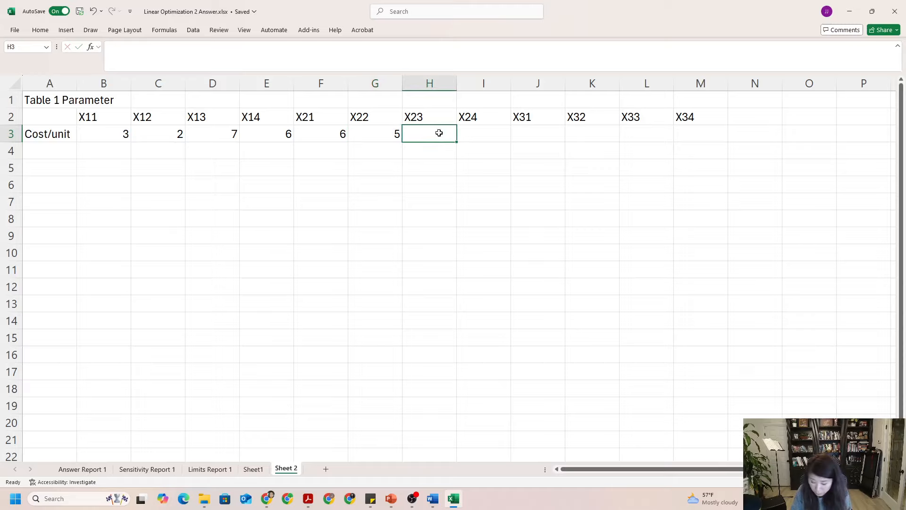
{"action": "type", "text": "2"}
{"action": "left_click", "coordinate": [506, 131]}
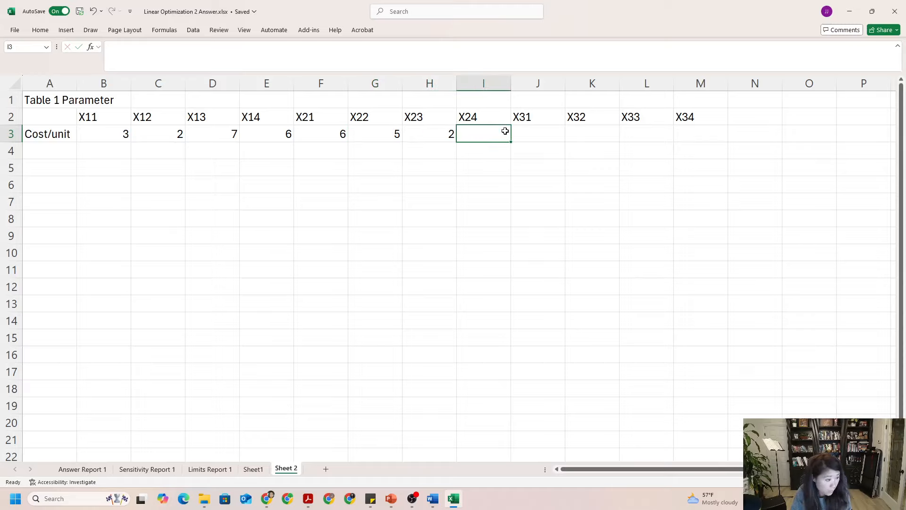
{"action": "type", "text": "3"}
Step: Enter the York unit costs 2, 5, 4 and 5 under X31 to X34 in the Cost/unit row
{"action": "left_click", "coordinate": [535, 133]}
{"action": "type", "text": "2"}
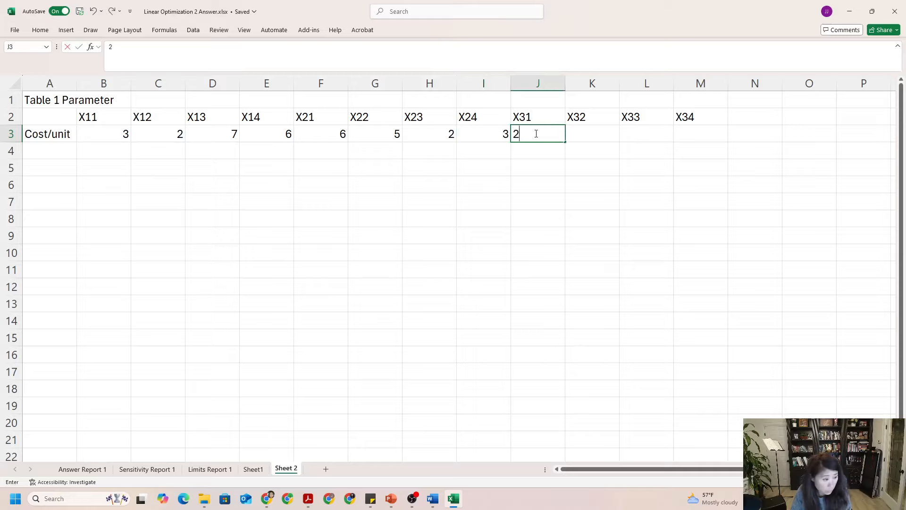
{"action": "left_click", "coordinate": [581, 135]}
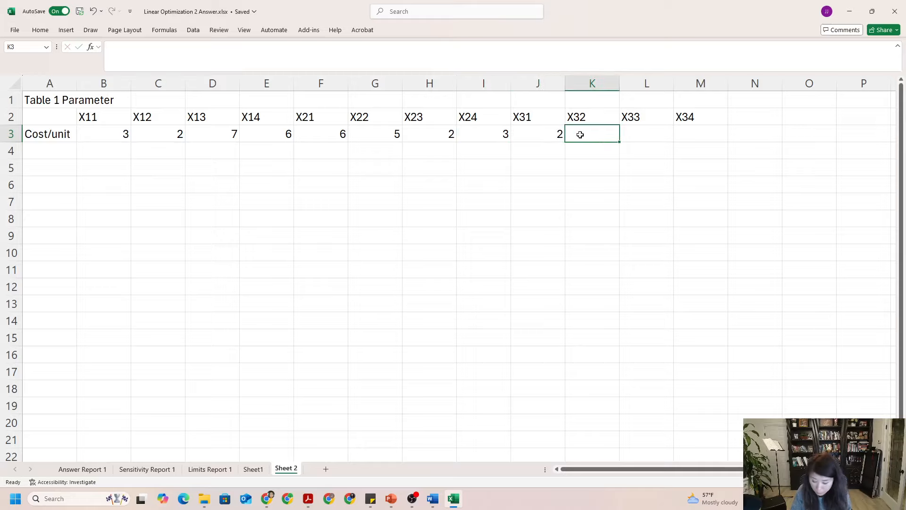
{"action": "type", "text": "5"}
{"action": "left_click", "coordinate": [666, 134]}
{"action": "type", "text": "4"}
{"action": "left_click", "coordinate": [698, 130]}
{"action": "type", "text": "5"}
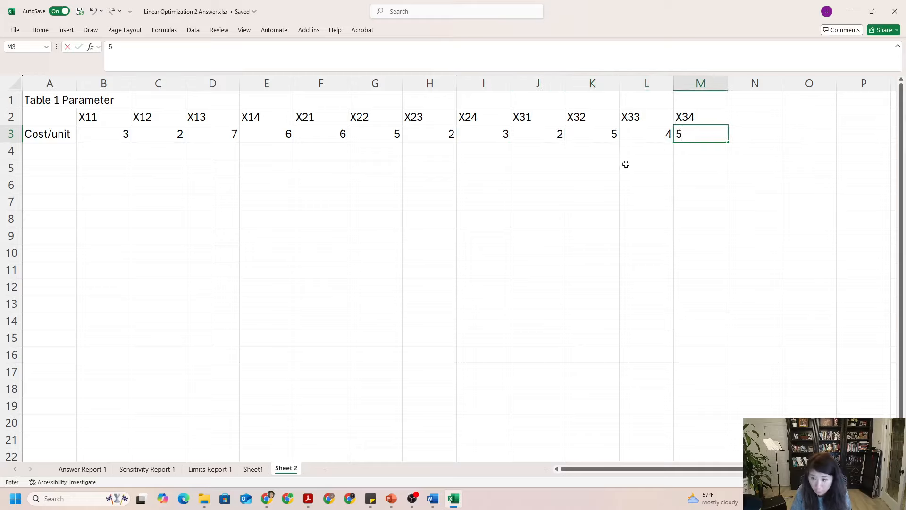
Step: Check the Cleveland costs under X11 to X14 against the cost table in the Acrobat problem sheet, returning to the Excel workbook
{"action": "left_click", "coordinate": [482, 278]}
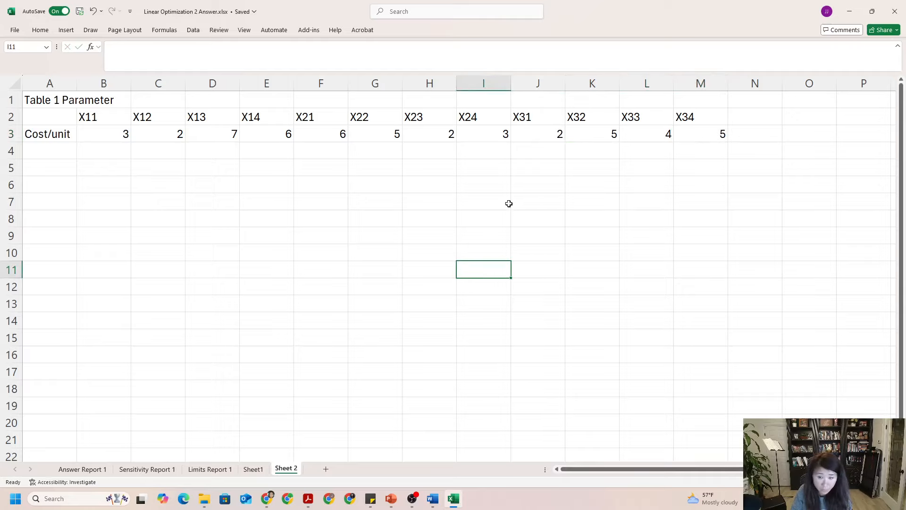
{"action": "left_click", "coordinate": [310, 502]}
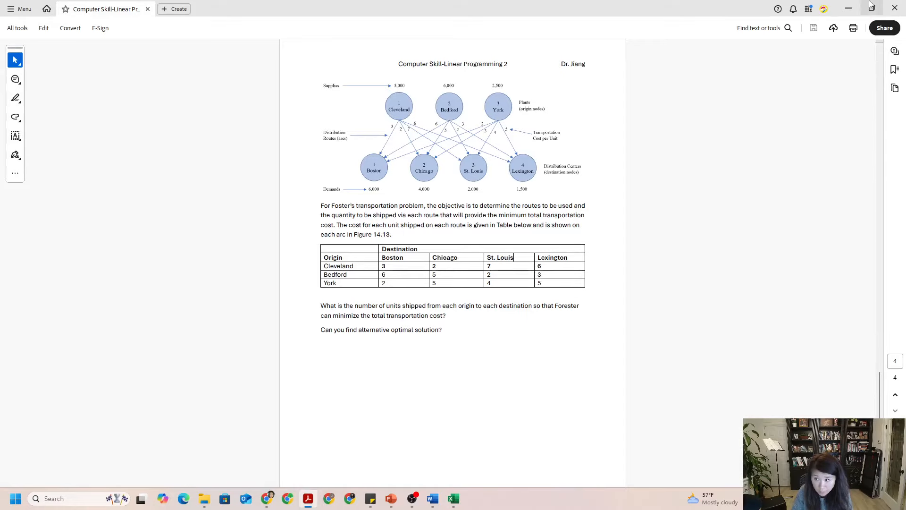
{"action": "left_click", "coordinate": [849, 9]}
{"action": "left_click", "coordinate": [156, 134]}
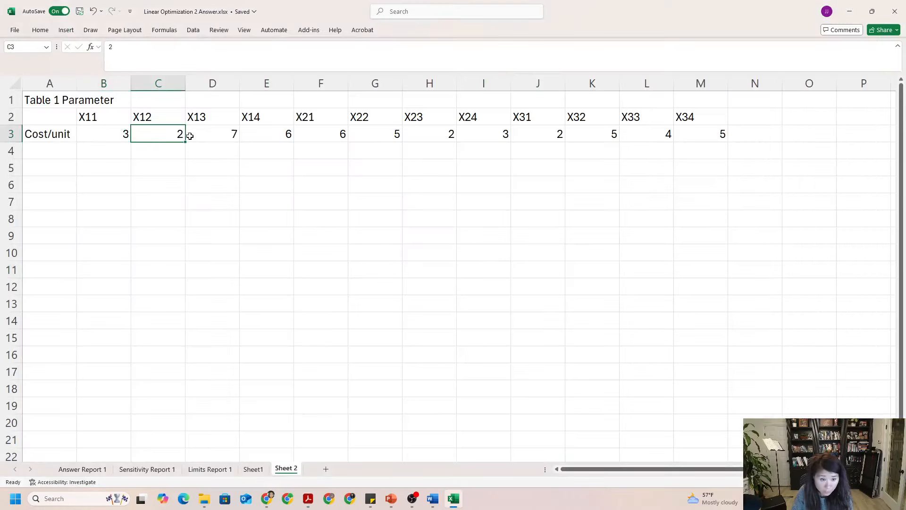
{"action": "left_click", "coordinate": [213, 134]}
{"action": "left_click", "coordinate": [267, 134]}
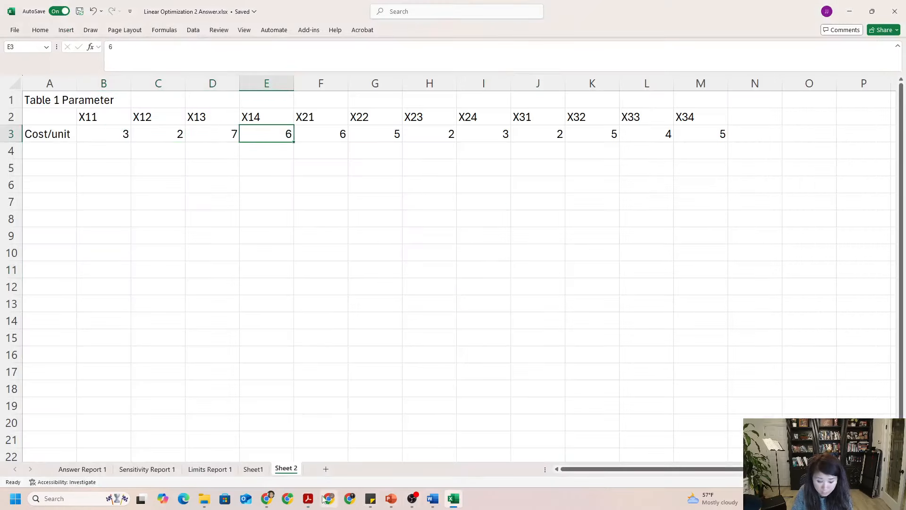
Step: Compare the Bedford costs under X21 to X24 with the Bedford row of the Acrobat problem sheet, returning to Excel
{"action": "left_click", "coordinate": [309, 500]}
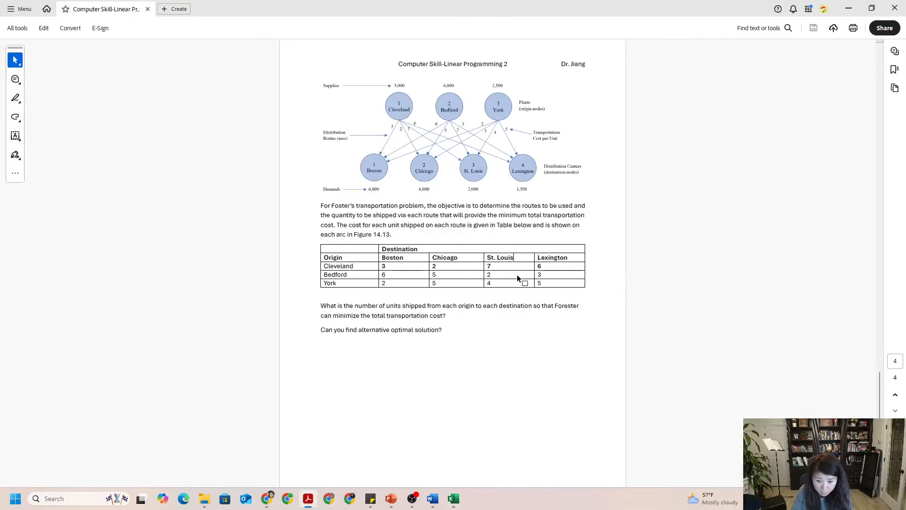
{"action": "left_click", "coordinate": [849, 8]}
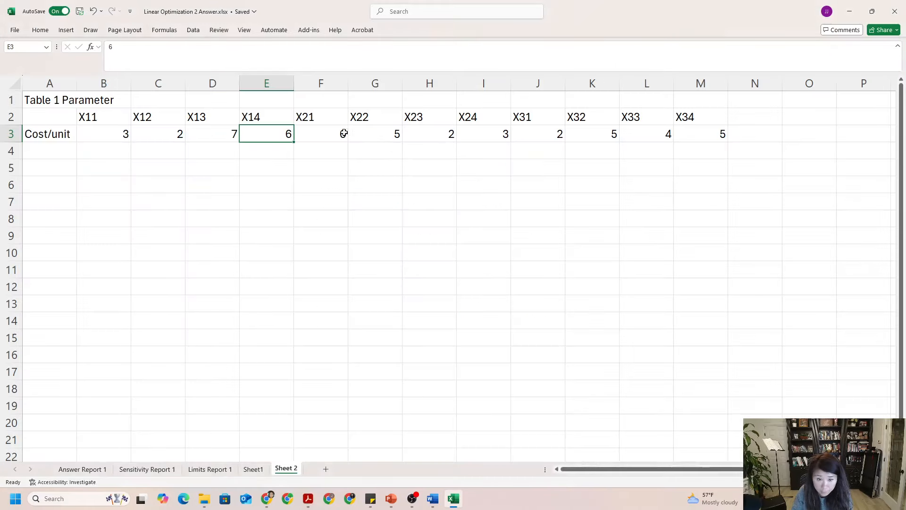
{"action": "key", "text": "Right"}
{"action": "key", "text": "Right"}
{"action": "key", "text": "Right"}
{"action": "key", "text": "Right"}
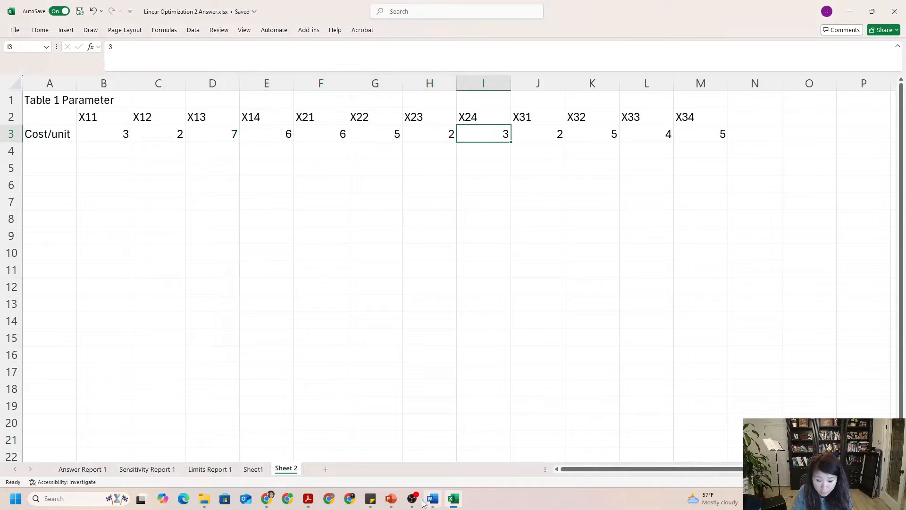
Step: Check the York costs under X31 to X34 against the Acrobat cost table and the Word variable definitions, returning to Excel
{"action": "left_click", "coordinate": [432, 500]}
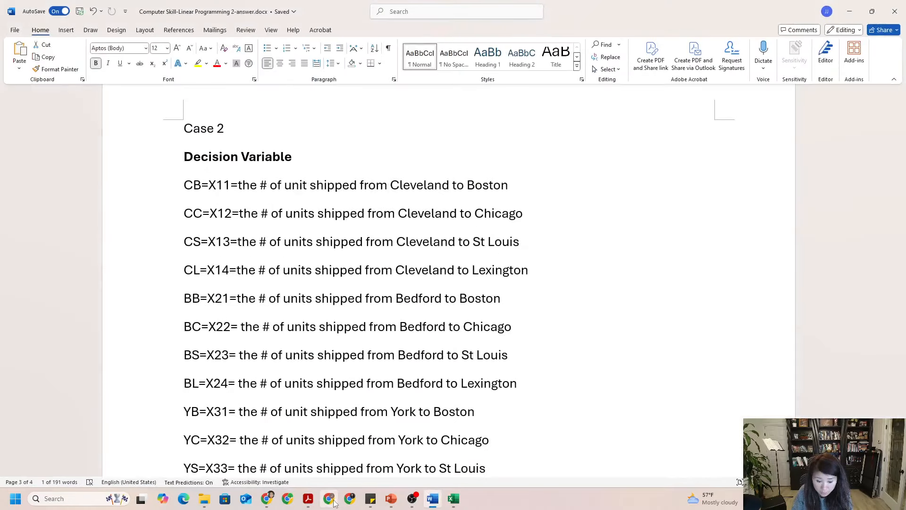
{"action": "left_click", "coordinate": [307, 499]}
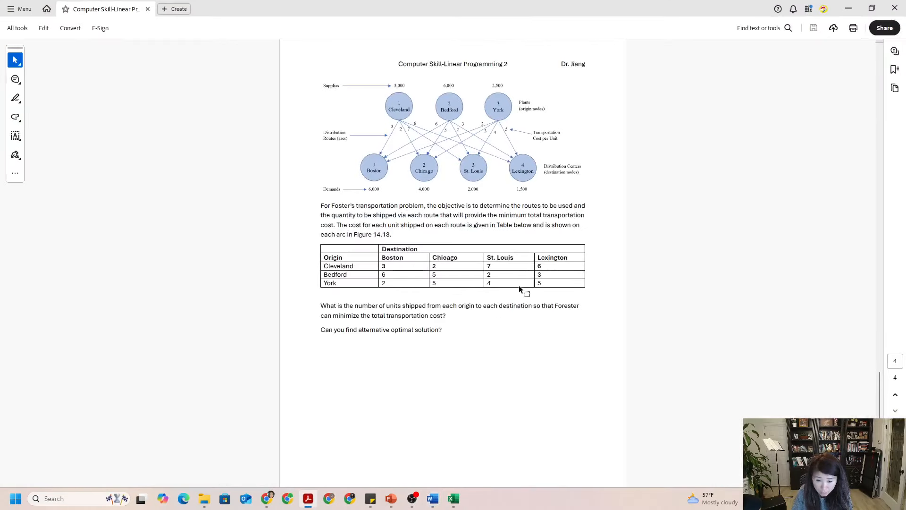
{"action": "key", "text": "alt+Tab"}
{"action": "key", "text": "alt+Tab"}
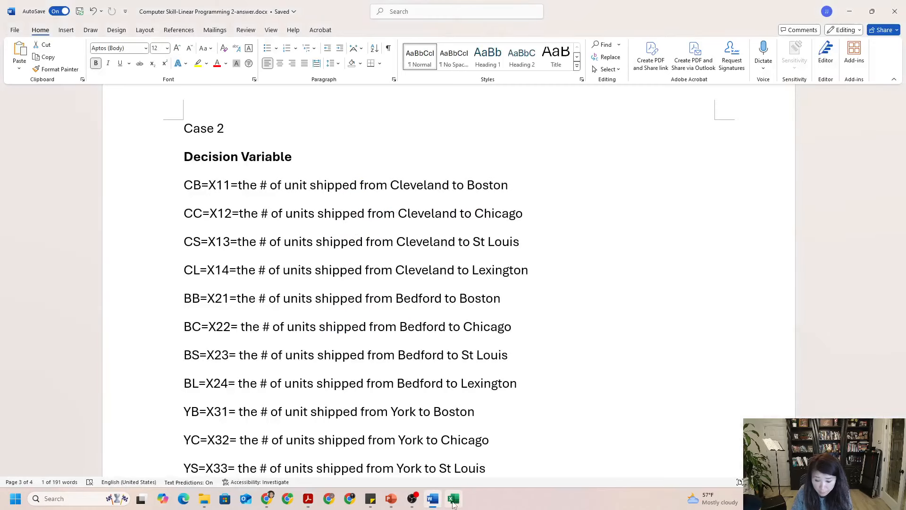
{"action": "left_click", "coordinate": [543, 134]}
{"action": "left_click", "coordinate": [591, 134]}
{"action": "left_click", "coordinate": [645, 134]}
{"action": "key", "text": "Right"}
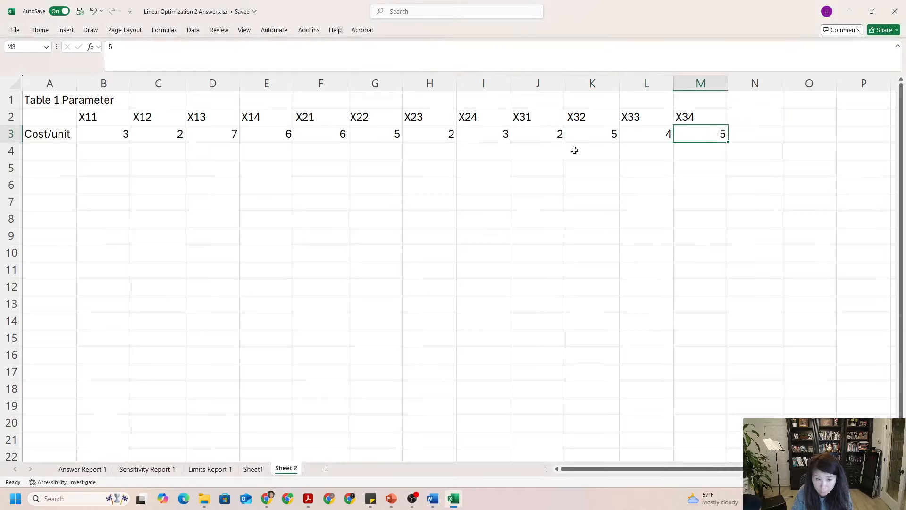
Step: Apply borders around all cells of the parameter table in A2:M3
{"action": "left_click_drag", "start_coordinate": [47, 114], "coordinate": [722, 134]}
{"action": "left_click", "coordinate": [31, 30]}
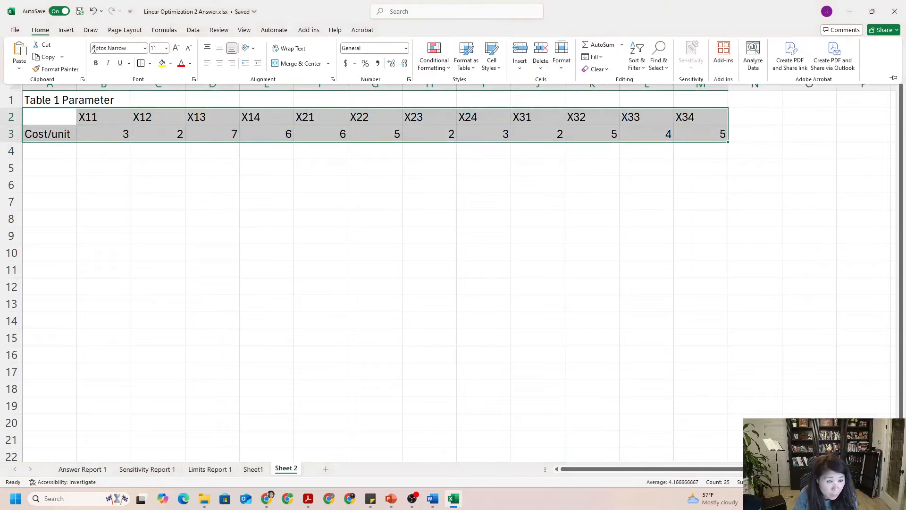
Step: Enter the heading "Table 2 Decsion variables" in cell A6
{"action": "left_click", "coordinate": [56, 184]}
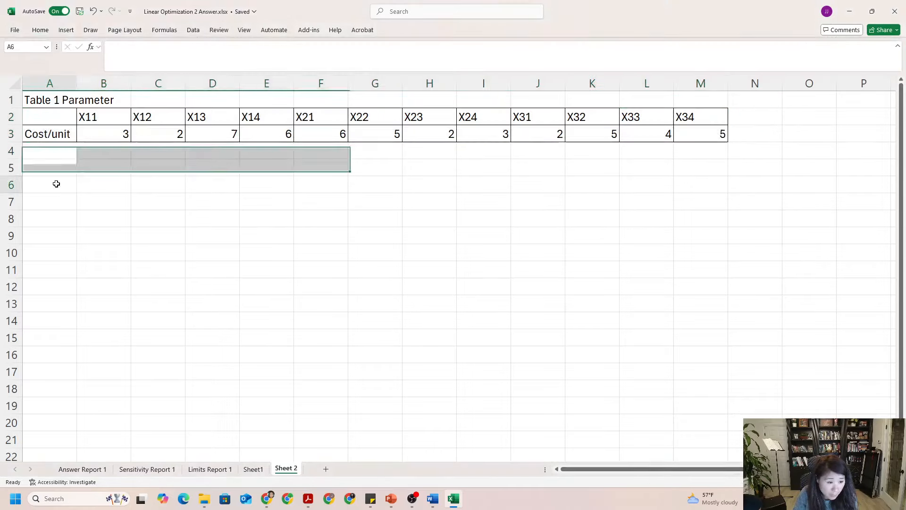
{"action": "key", "text": "Caps_Lock"}
{"action": "type", "text": "Table 2 choice"}
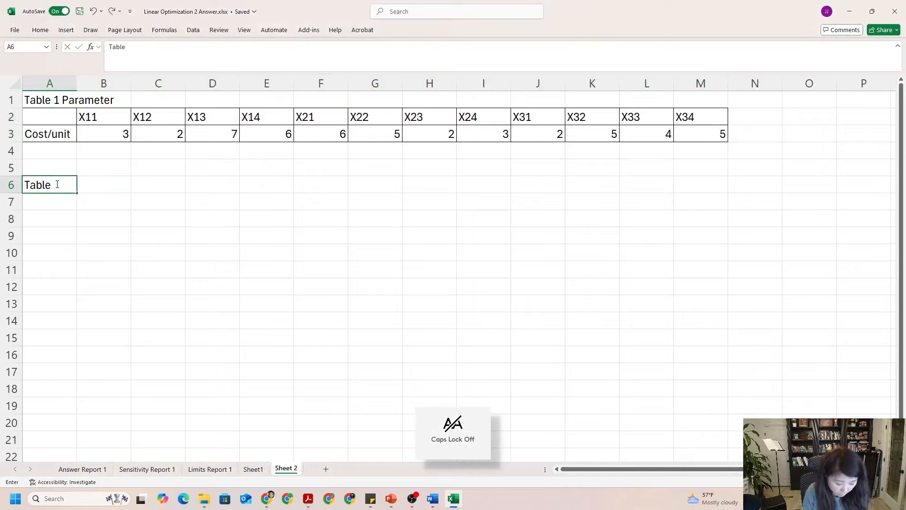
{"action": "key", "text": "BackSpace"}
{"action": "key", "text": "BackSpace"}
{"action": "key", "text": "BackSpace"}
{"action": "key", "text": "BackSpace"}
{"action": "key", "text": "Caps_Lock"}
{"action": "type", "text": "D"}
{"action": "key", "text": "Caps_Lock"}
{"action": "type", "text": "ecsi"}
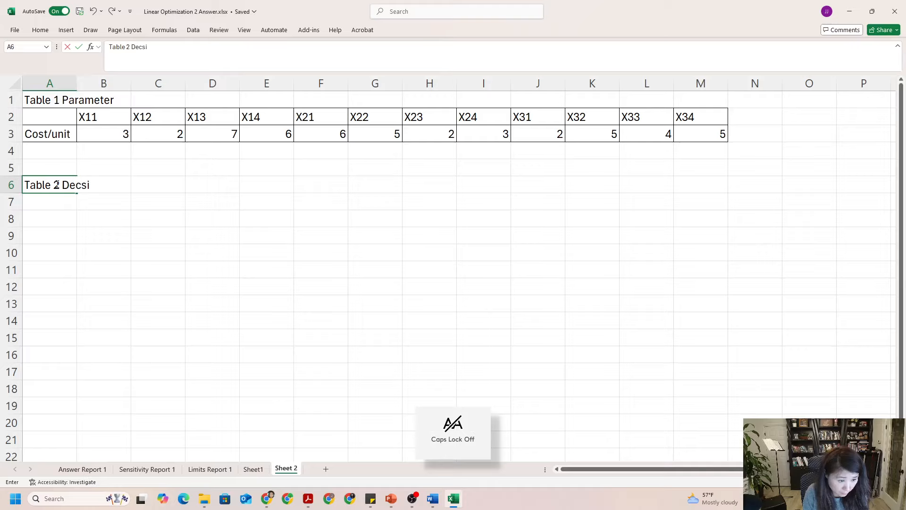
{"action": "type", "text": "on variables"}
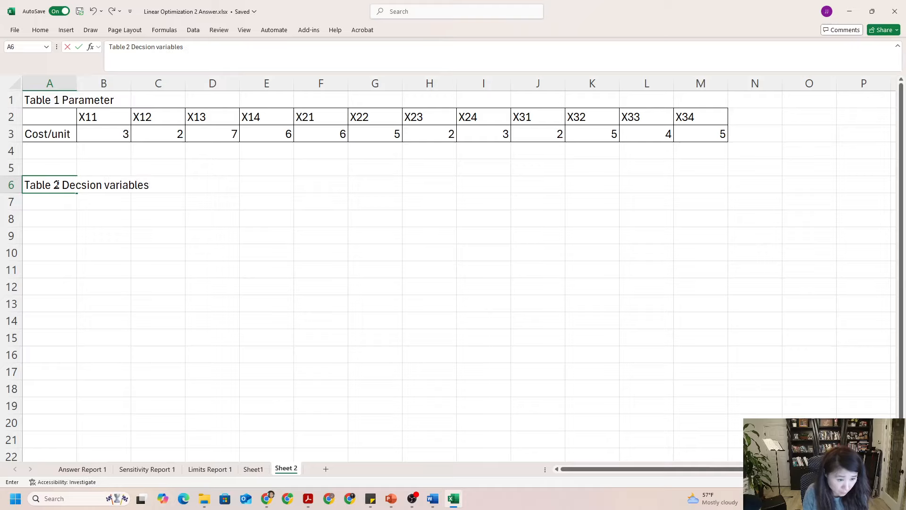
{"action": "key", "text": "Return"}
Step: Enter the row label "Unit shipped" in cell A8 of the decision variables table
{"action": "key", "text": "Return"}
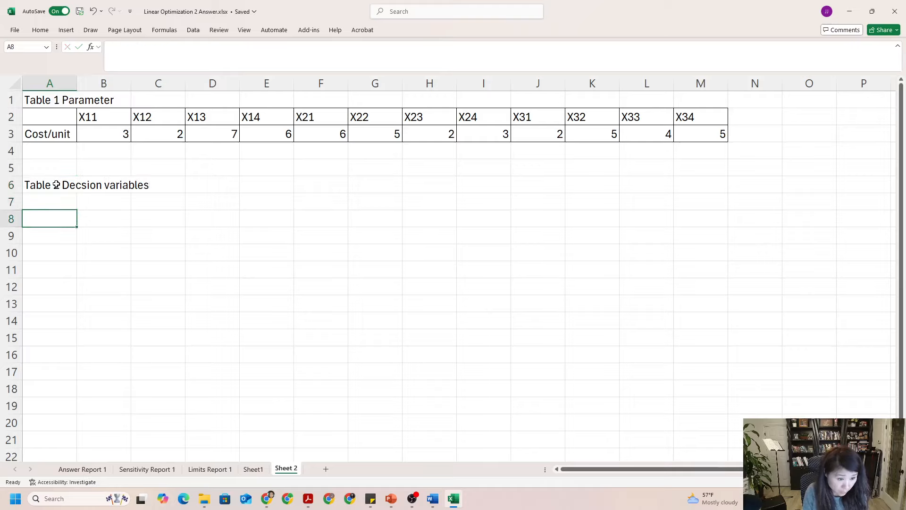
{"action": "key", "text": "Caps_Lock"}
{"action": "type", "text": "U"}
{"action": "key", "text": "Caps_Lock"}
{"action": "type", "text": "nite"}
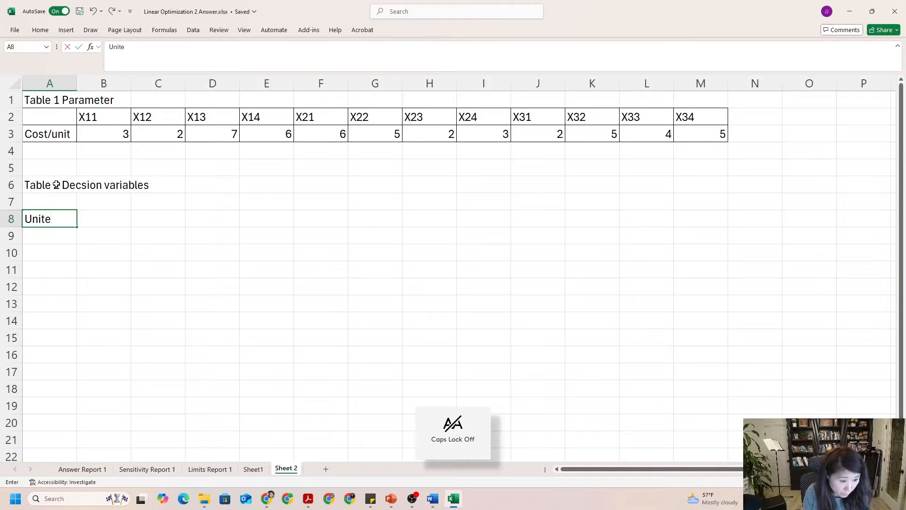
{"action": "type", "text": " shipped"}
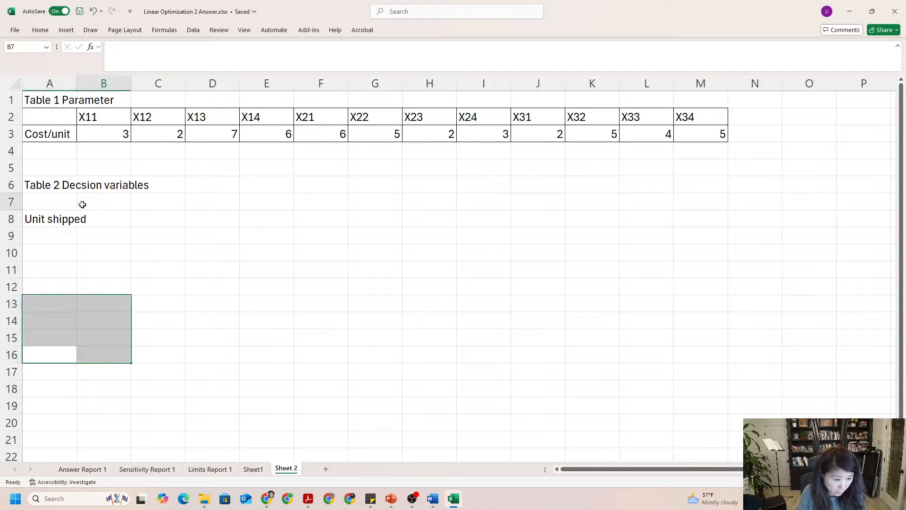
Step: Copy the variable headings X11 to X34 from row 2 of the parameter table into row 7, starting at B7
{"action": "left_click_drag", "start_coordinate": [113, 117], "coordinate": [687, 117]}
{"action": "key", "text": "ctrl+c"}
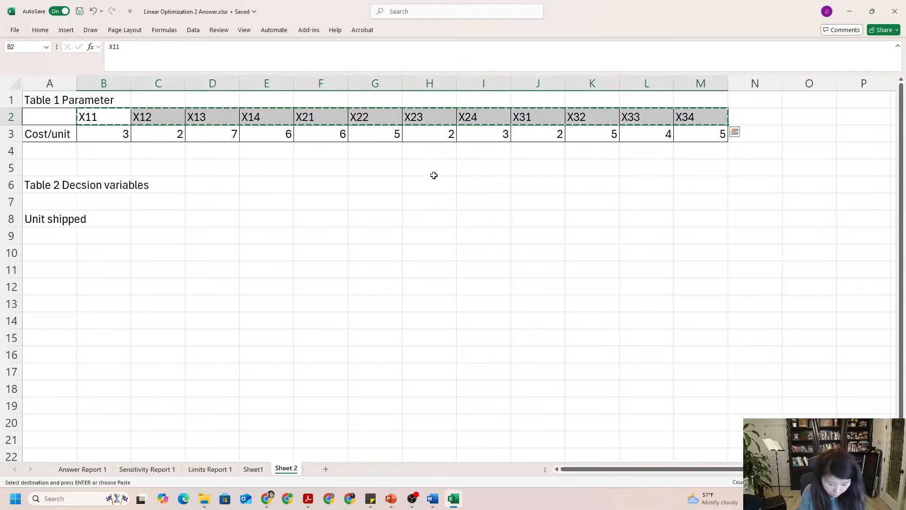
{"action": "left_click", "coordinate": [94, 197]}
{"action": "key", "text": "ctrl+v"}
Step: Apply borders around all cells of the decision variables table in A7:M8 and clear the copy selection
{"action": "left_click_drag", "start_coordinate": [48, 202], "coordinate": [696, 218]}
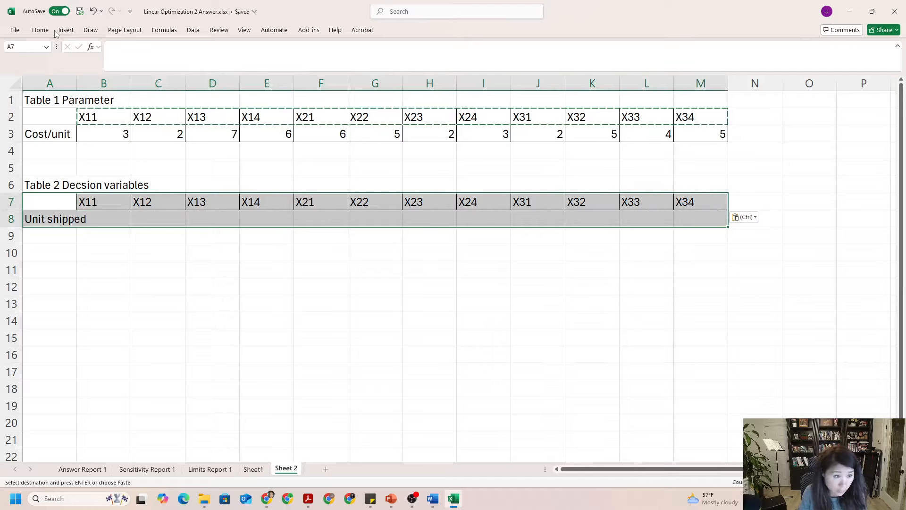
{"action": "left_click", "coordinate": [40, 30]}
{"action": "key", "text": "Escape"}
{"action": "key", "text": "Escape"}
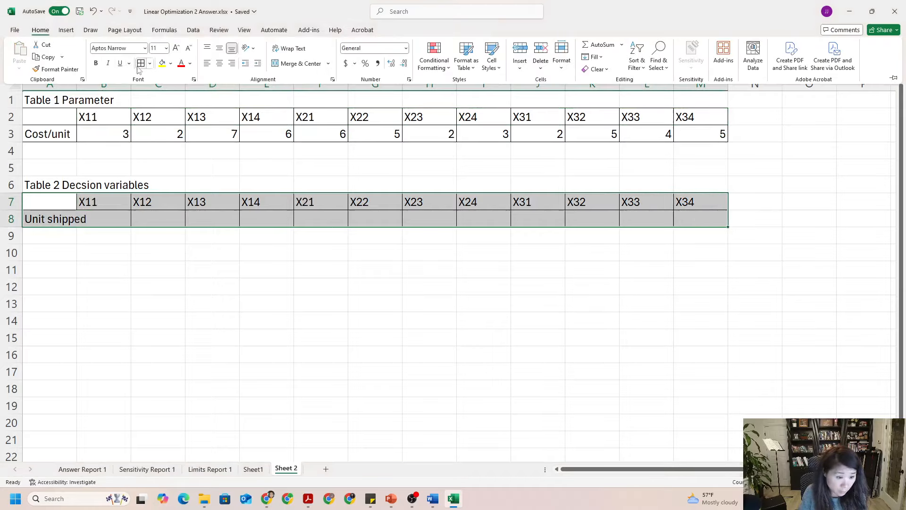
Step: Widen column A so that the "Unit shipped" label fits inside its cell
{"action": "left_click", "coordinate": [75, 164]}
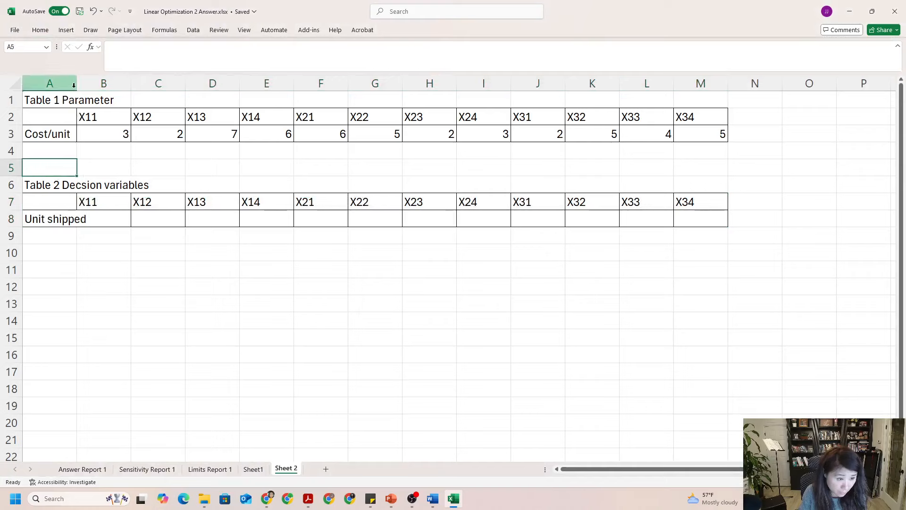
{"action": "left_click_drag", "start_coordinate": [76, 84], "coordinate": [91, 84]}
{"action": "left_click", "coordinate": [160, 272]}
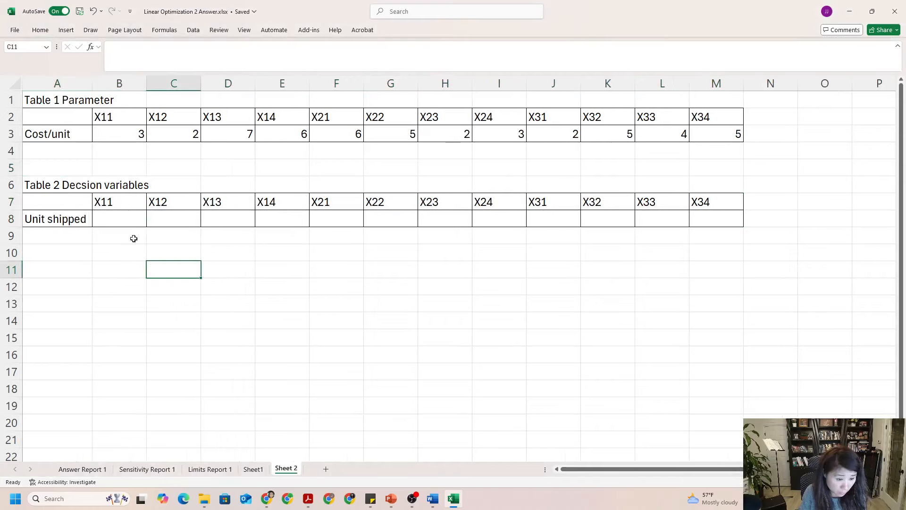
Step: Enter the heading "Table 3 Objective function" in cell A10
{"action": "left_click", "coordinate": [52, 254]}
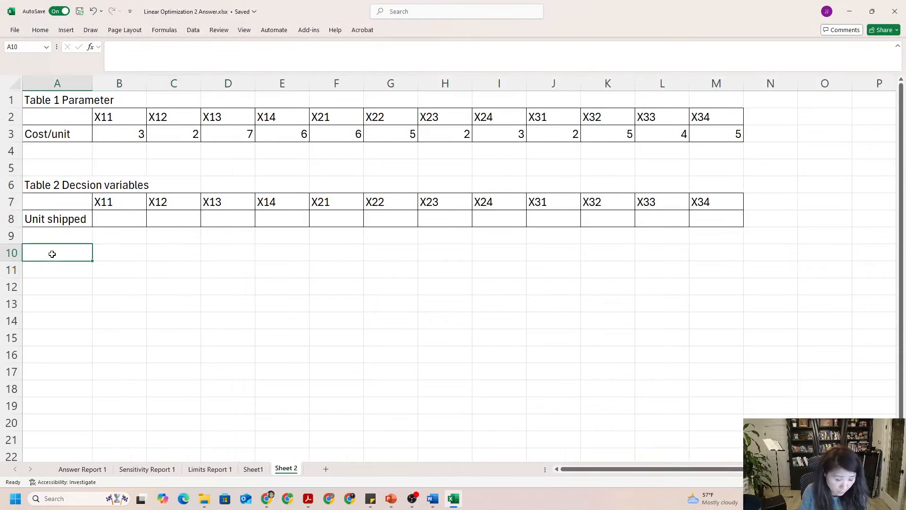
{"action": "key", "text": "Caps_Lock"}
{"action": "type", "text": "T"}
{"action": "key", "text": "Caps_Lock"}
{"action": "type", "text": "able 3"}
{"action": "key", "text": "Caps_Lock"}
{"action": "type", "text": "O"}
{"action": "key", "text": "Caps_Lock"}
{"action": "type", "text": "n"}
{"action": "type", "text": "bjective fucnti"}
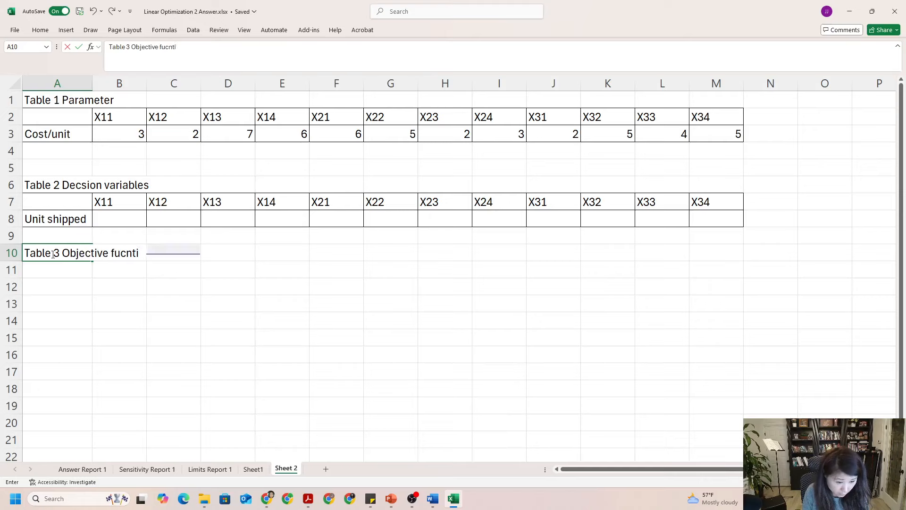
{"action": "key", "text": "BackSpace"}
{"action": "key", "text": "BackSpace"}
{"action": "key", "text": "BackSpace"}
{"action": "key", "text": "BackSpace"}
{"action": "type", "text": "nctio"}
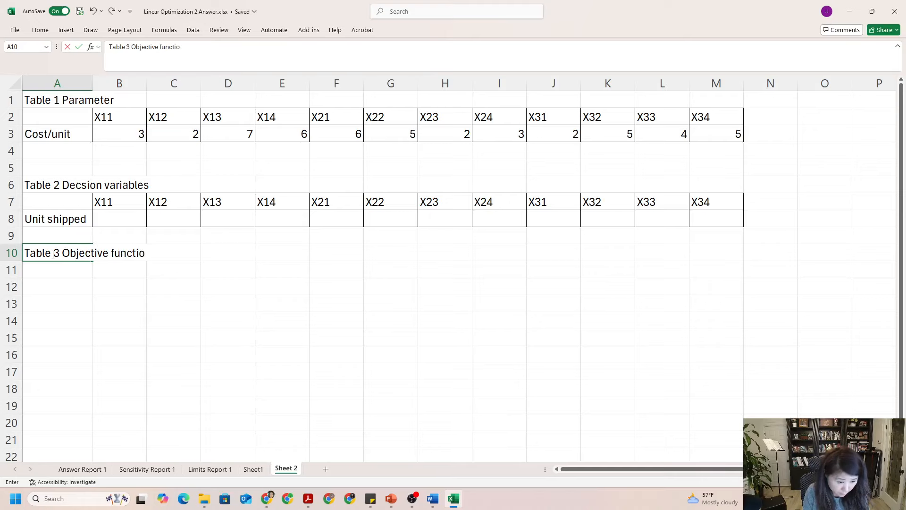
{"action": "type", "text": "n"}
{"action": "key", "text": "Return"}
Step: Enter the row label "Cost" in cell A11 under the objective function heading
{"action": "key", "text": "Caps_Lock"}
{"action": "type", "text": "C"}
{"action": "key", "text": "Caps_Lock"}
{"action": "type", "text": "os"}
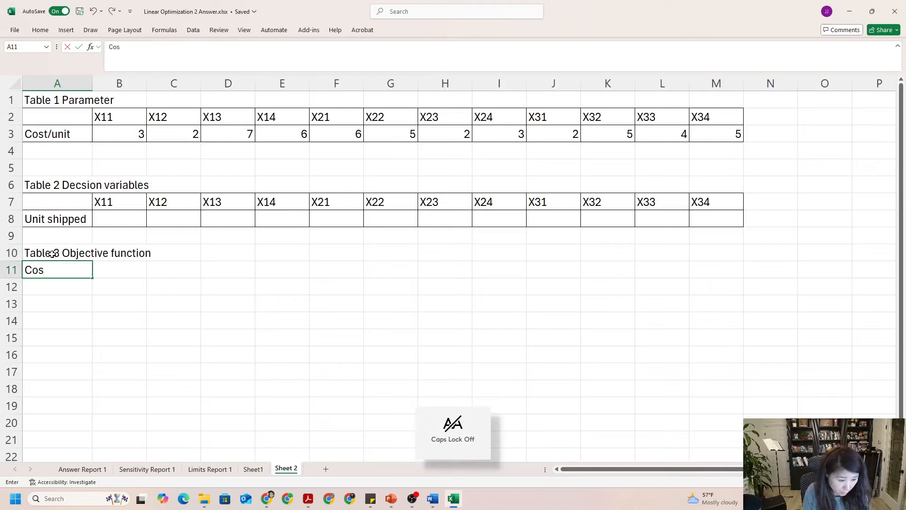
{"action": "type", "text": "t"}
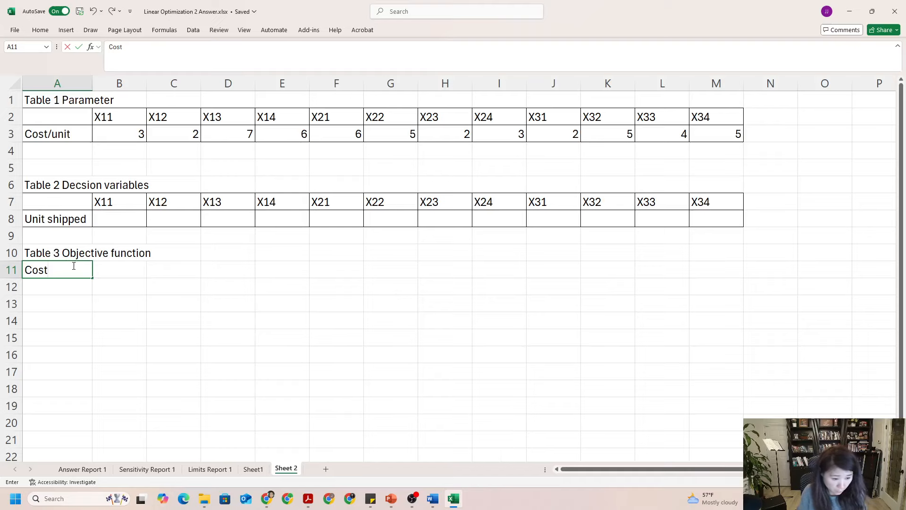
Step: Start the total cost formula in cell B11 with the X11 to X14 terms: =B8*B3+C8*C3+D8*D3+E8*E3
{"action": "left_click", "coordinate": [142, 273]}
{"action": "type", "text": "="}
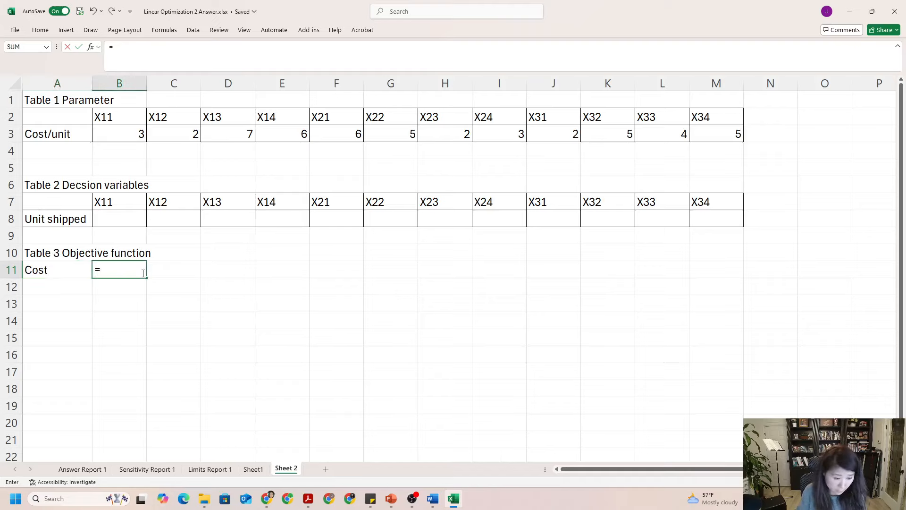
{"action": "left_click", "coordinate": [114, 219]}
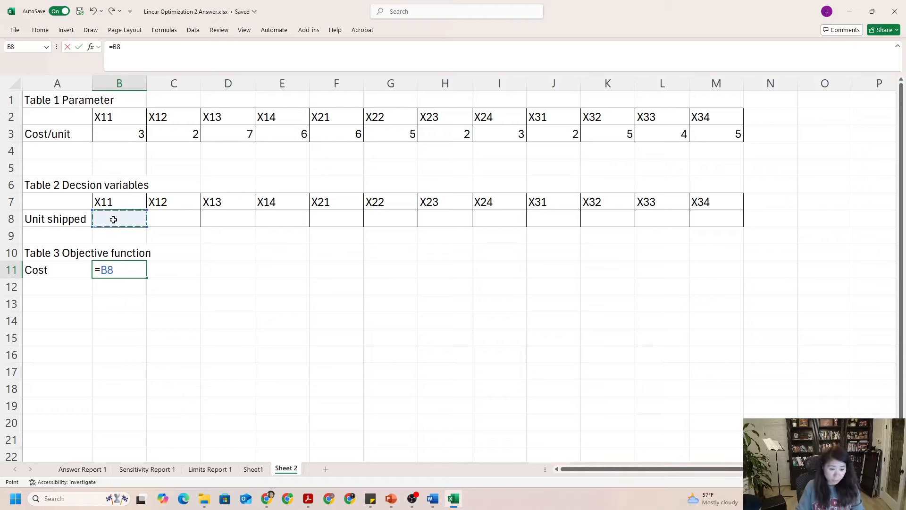
{"action": "type", "text": "*"}
{"action": "left_click", "coordinate": [124, 136]}
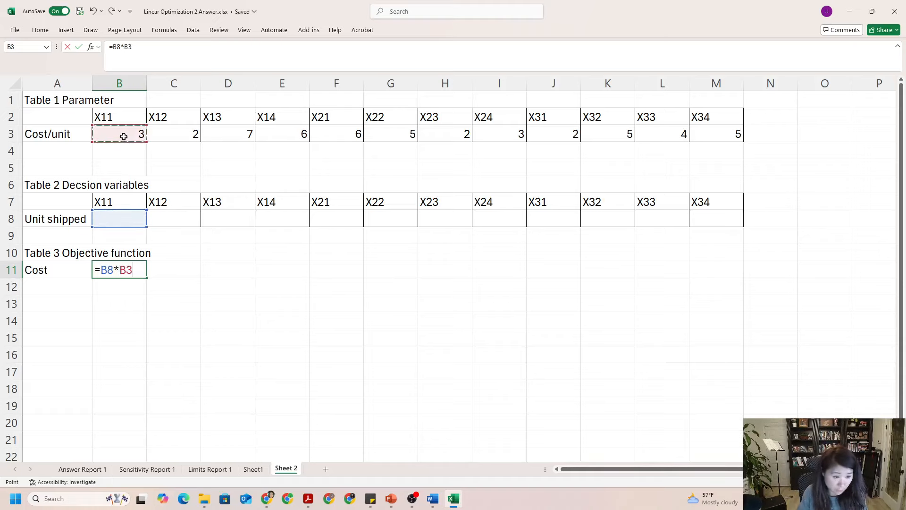
{"action": "type", "text": "+"}
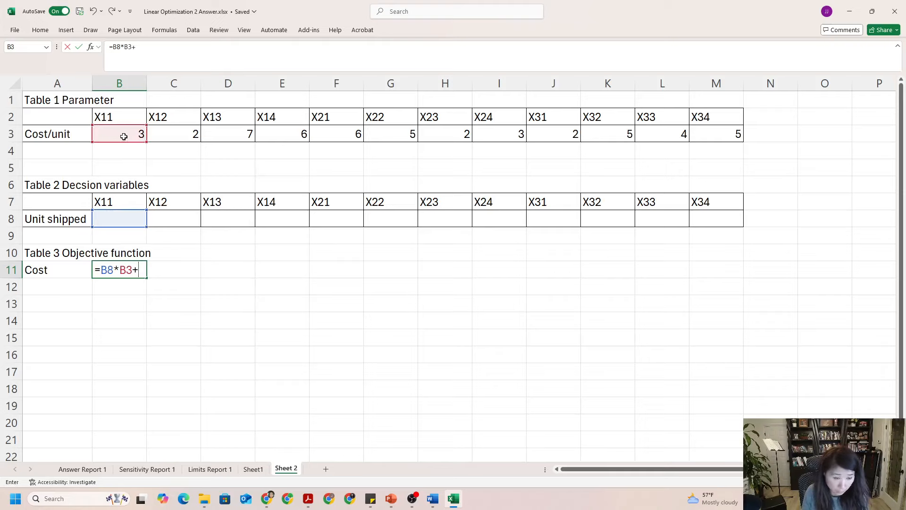
{"action": "left_click", "coordinate": [177, 214]}
{"action": "type", "text": "+"}
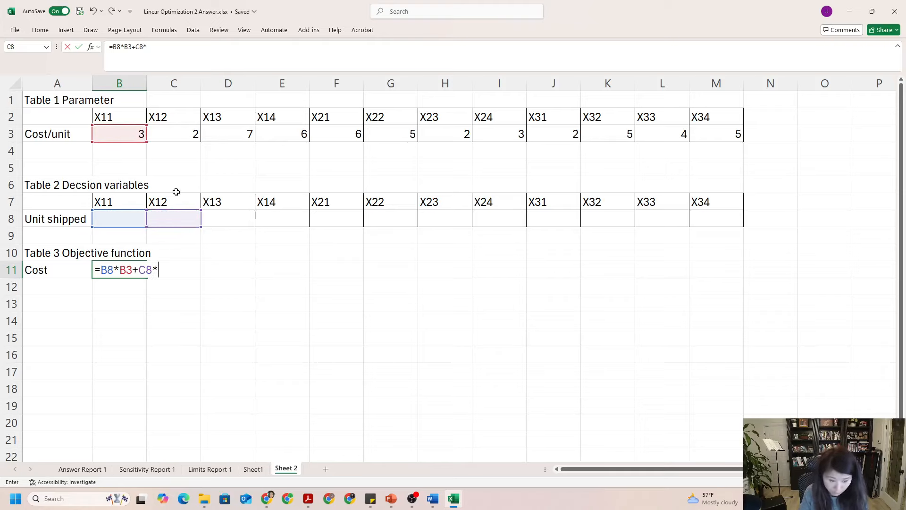
{"action": "left_click", "coordinate": [173, 137]}
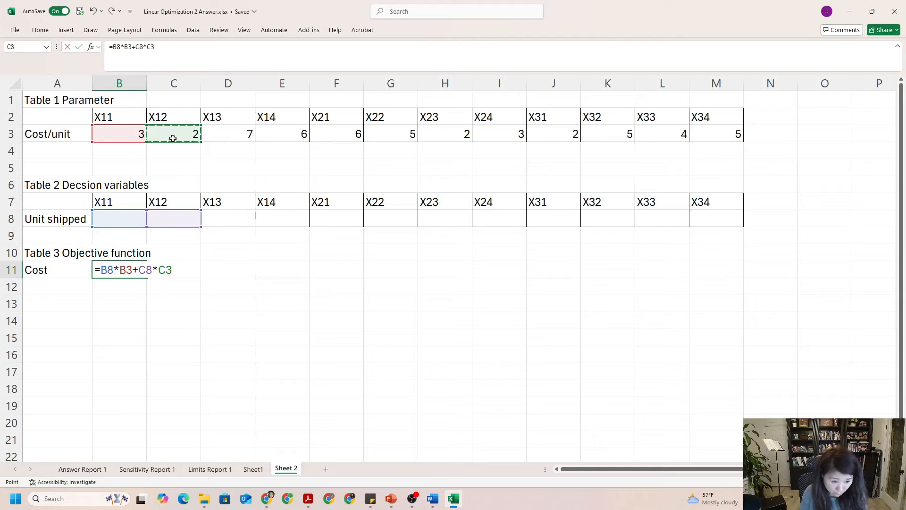
{"action": "type", "text": "+"}
{"action": "left_click", "coordinate": [246, 224]}
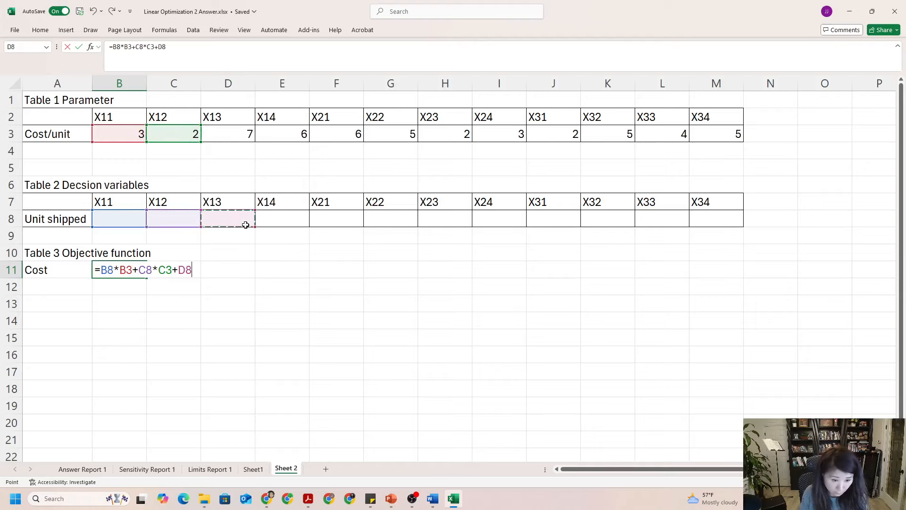
{"action": "type", "text": "*"}
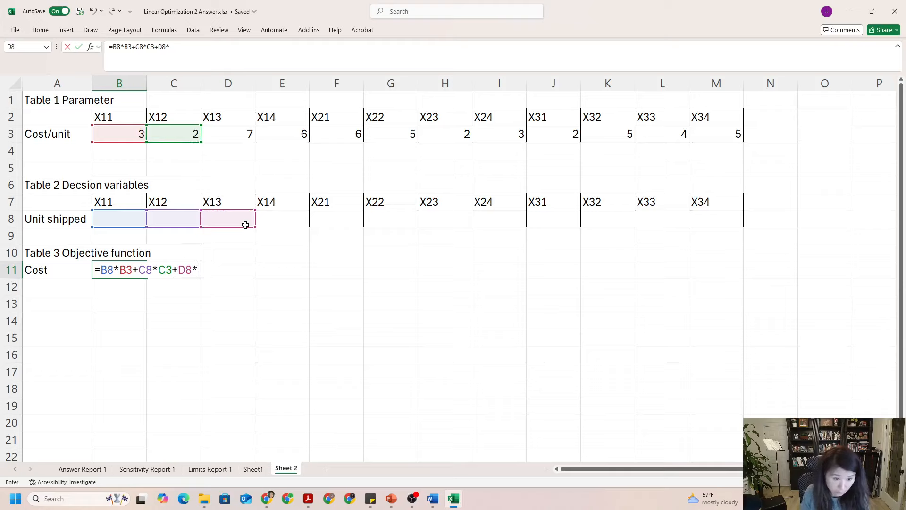
{"action": "left_click", "coordinate": [220, 128]}
{"action": "type", "text": "+"}
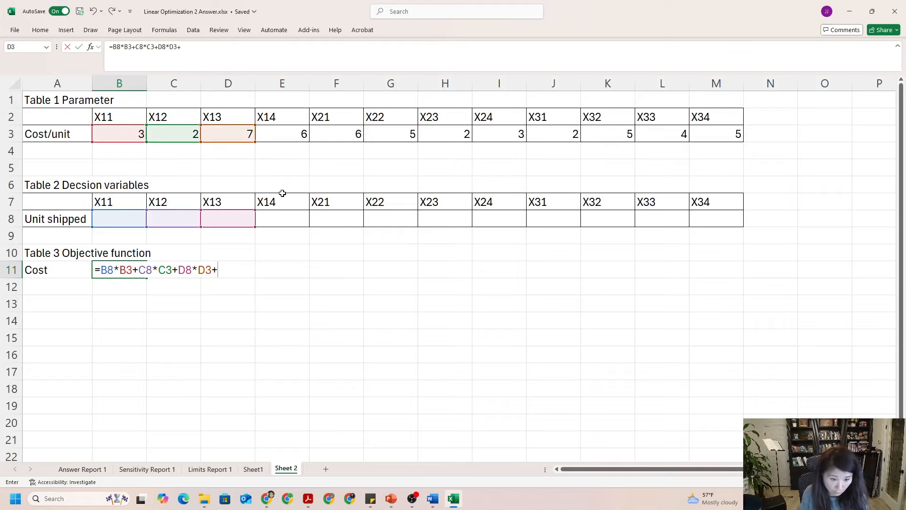
{"action": "left_click", "coordinate": [279, 216]}
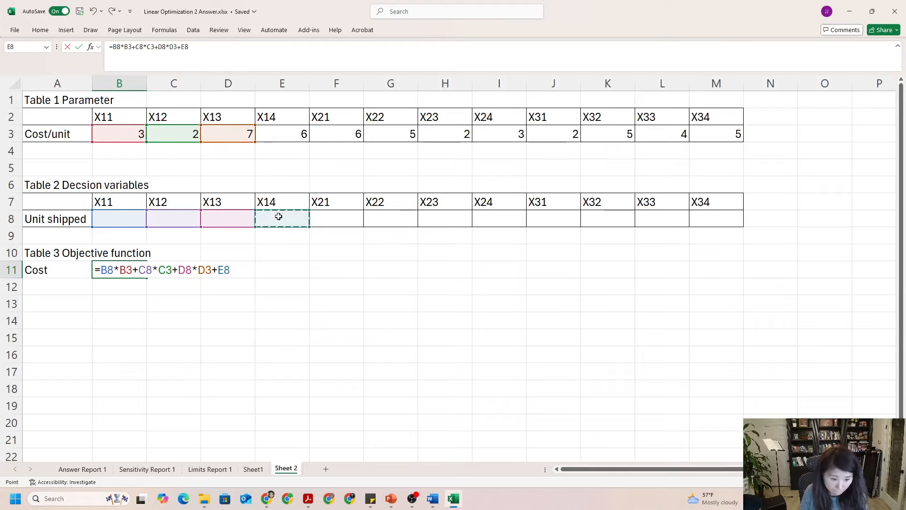
{"action": "type", "text": "*"}
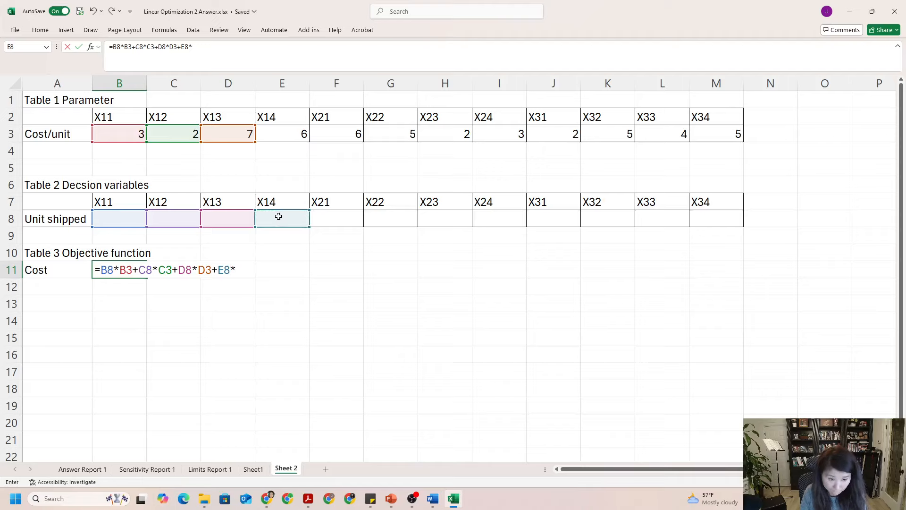
{"action": "left_click", "coordinate": [284, 138]}
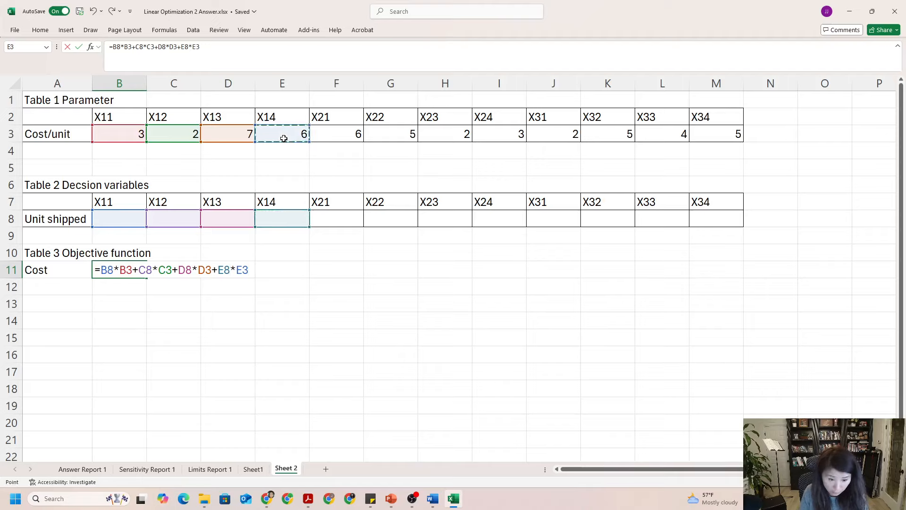
Step: Extend the B11 cost formula with the X21 to X24 terms: +F8*F3+G8*G3+H8*H3+I8*I3
{"action": "type", "text": "+"}
{"action": "left_click", "coordinate": [342, 216]}
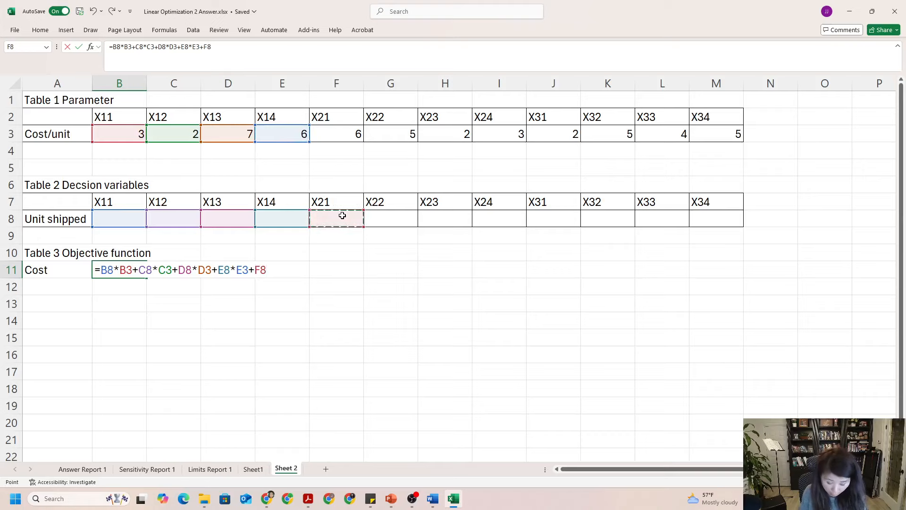
{"action": "type", "text": "*"}
{"action": "left_click", "coordinate": [347, 137]}
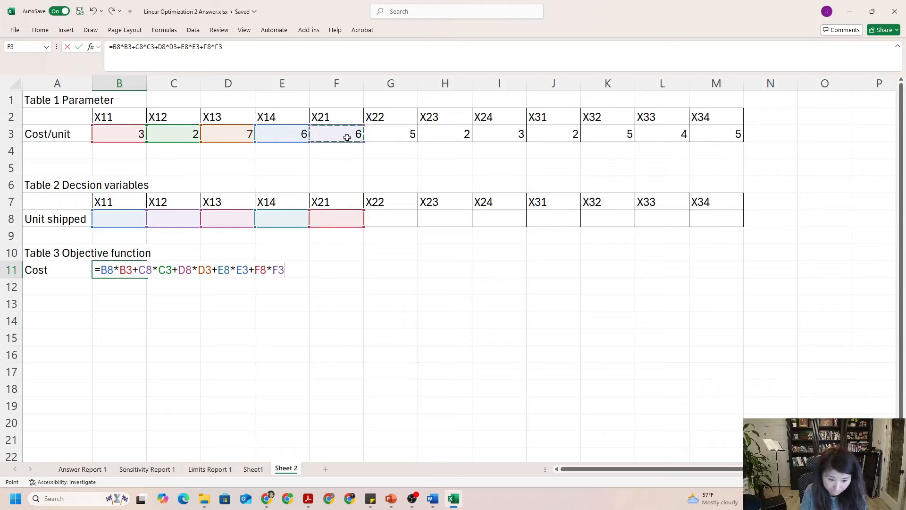
{"action": "type", "text": "+"}
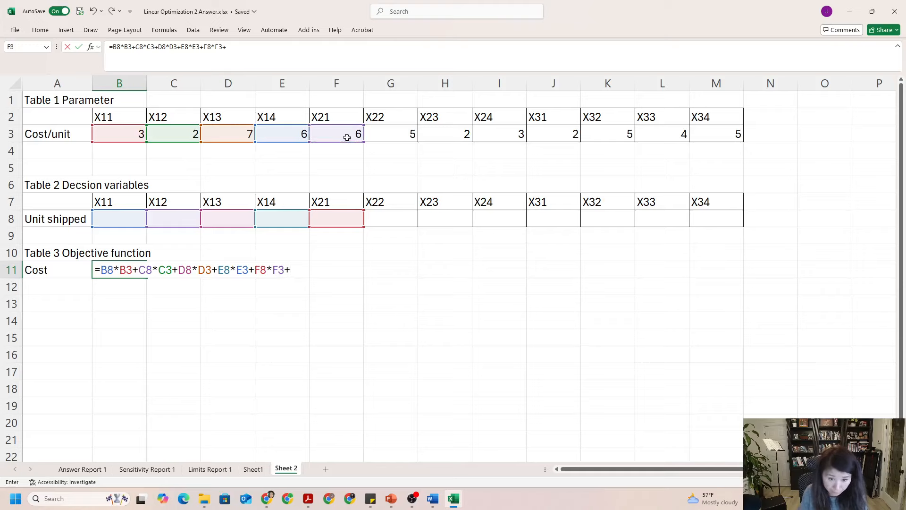
{"action": "left_click", "coordinate": [390, 223]}
{"action": "type", "text": "*"}
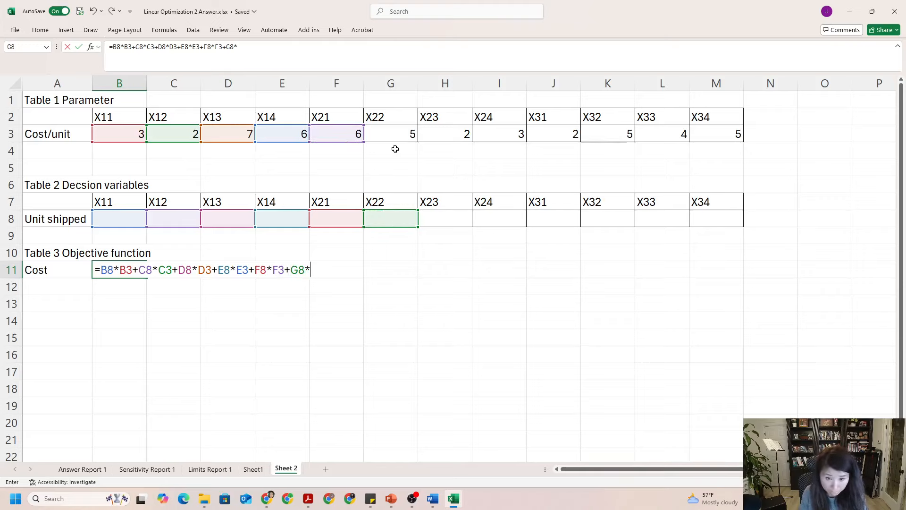
{"action": "left_click", "coordinate": [393, 131]}
{"action": "type", "text": "+"}
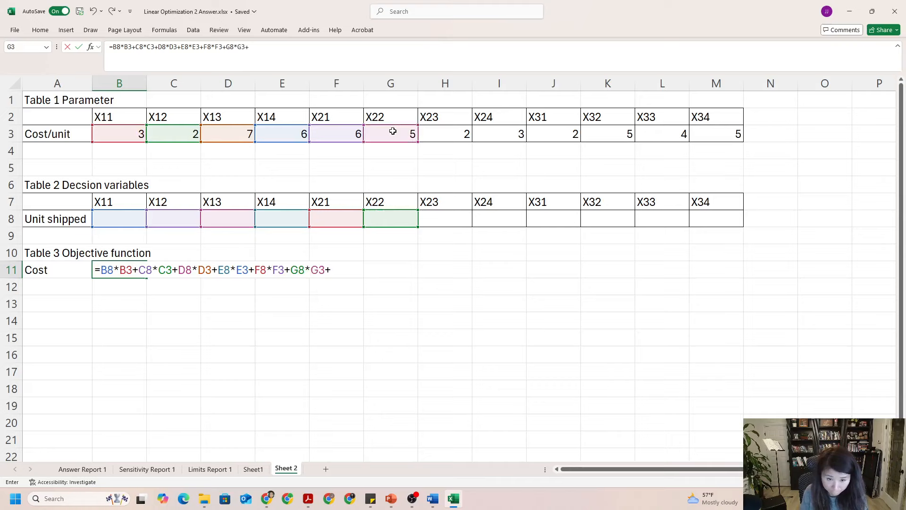
{"action": "left_click", "coordinate": [439, 225]}
{"action": "type", "text": "*"}
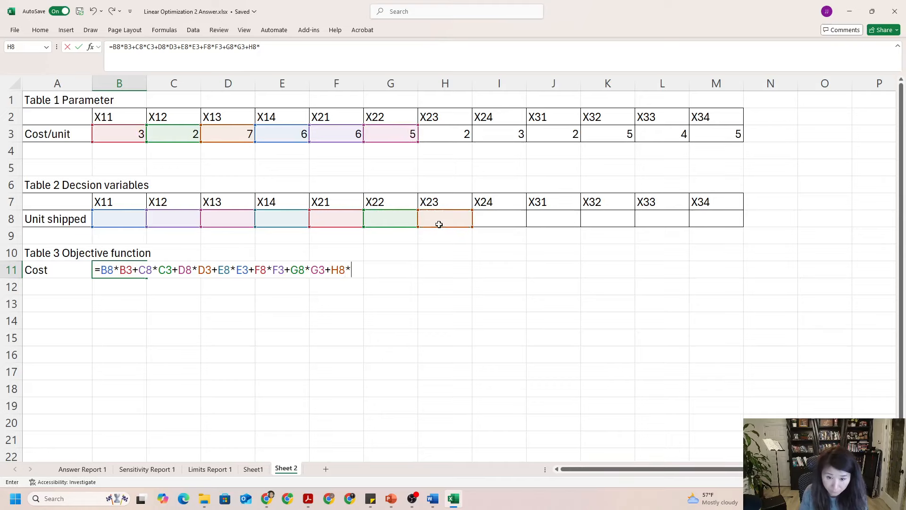
{"action": "left_click", "coordinate": [441, 140]}
{"action": "type", "text": "+"}
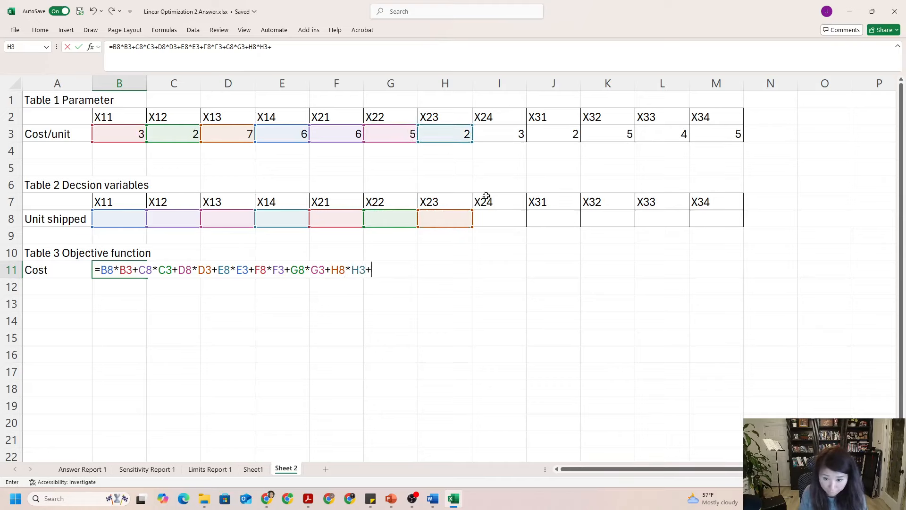
{"action": "left_click", "coordinate": [497, 219]}
{"action": "type", "text": "*"}
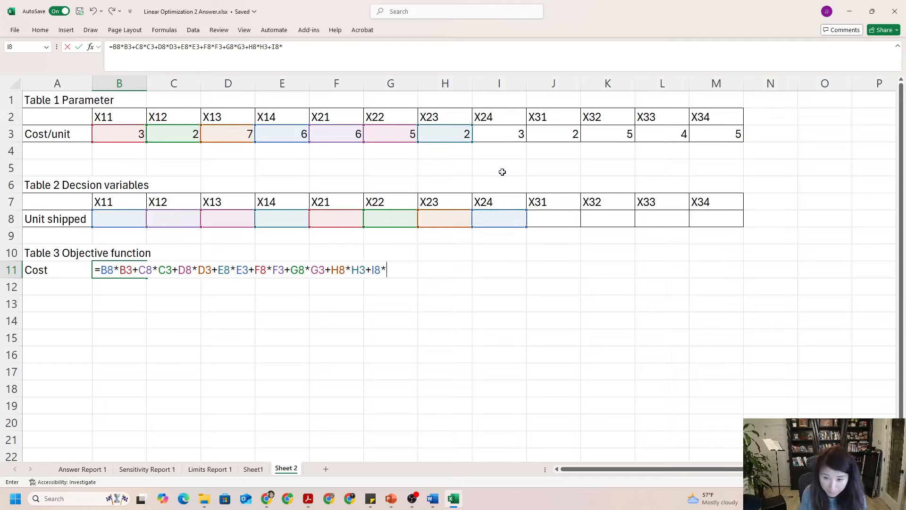
{"action": "left_click", "coordinate": [499, 131]}
Step: Complete the B11 cost formula with the X31 to X34 terms, +J8*J3+K8*K3+L8*L3+M8*M3, and commit it
{"action": "type", "text": "+"}
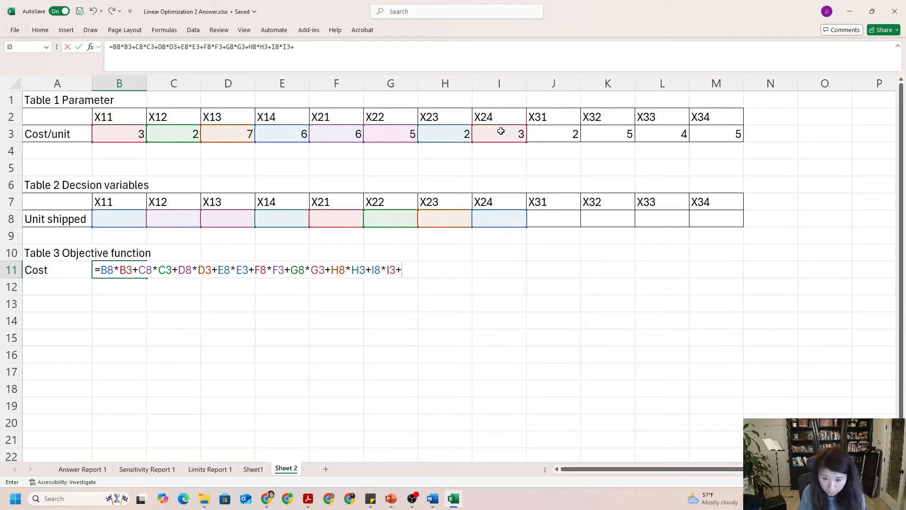
{"action": "left_click", "coordinate": [567, 213]}
{"action": "type", "text": "*"}
{"action": "left_click", "coordinate": [552, 132]}
{"action": "type", "text": "+"}
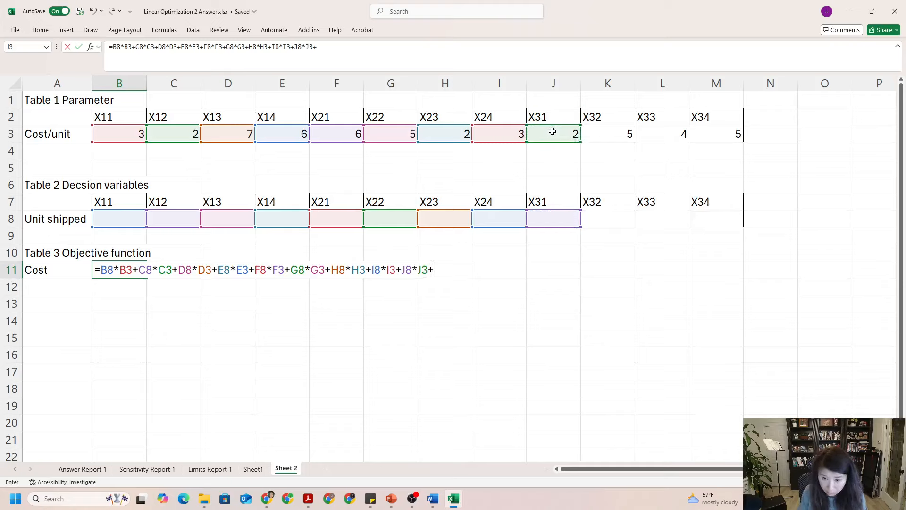
{"action": "left_click", "coordinate": [599, 220]}
{"action": "type", "text": "*"}
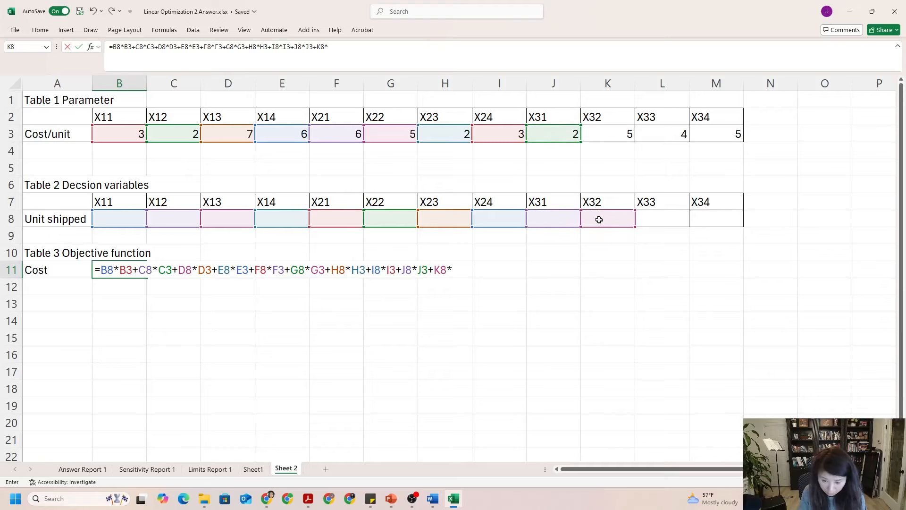
{"action": "left_click", "coordinate": [597, 138]}
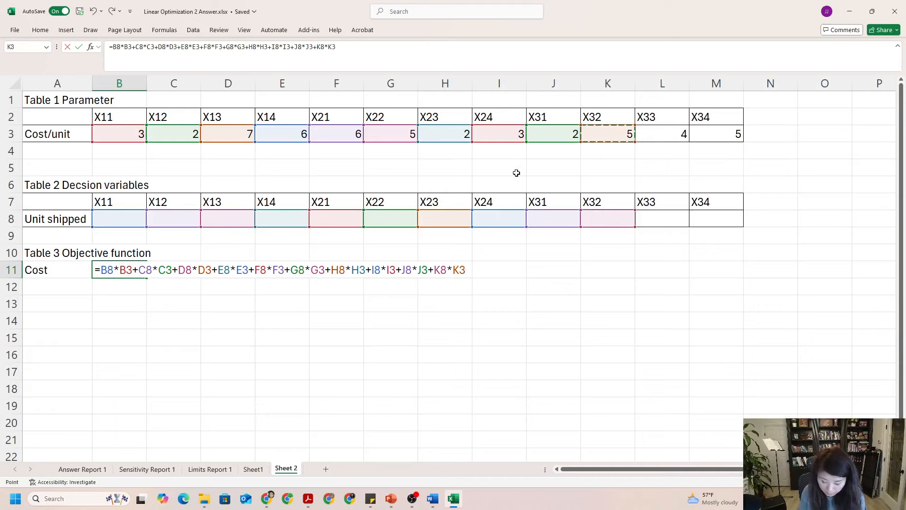
{"action": "type", "text": "+"}
{"action": "left_click", "coordinate": [653, 206]}
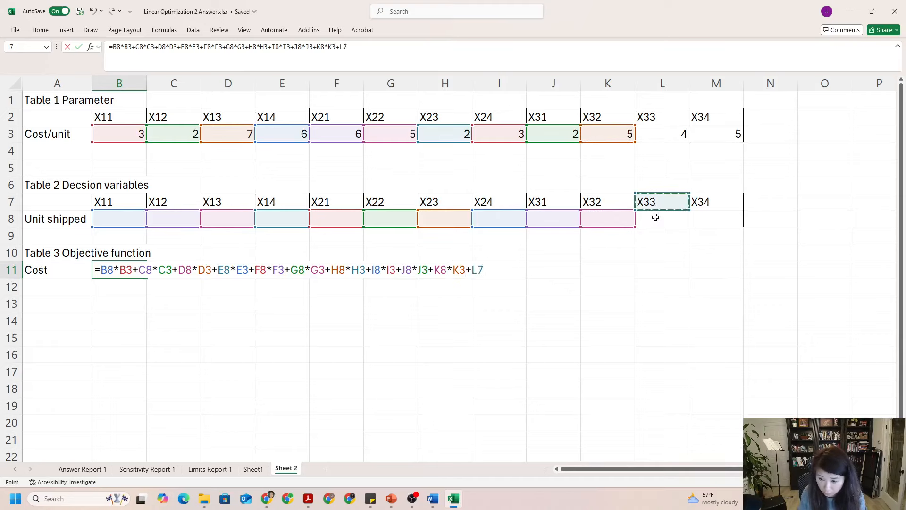
{"action": "left_click", "coordinate": [656, 218]}
{"action": "type", "text": "*"}
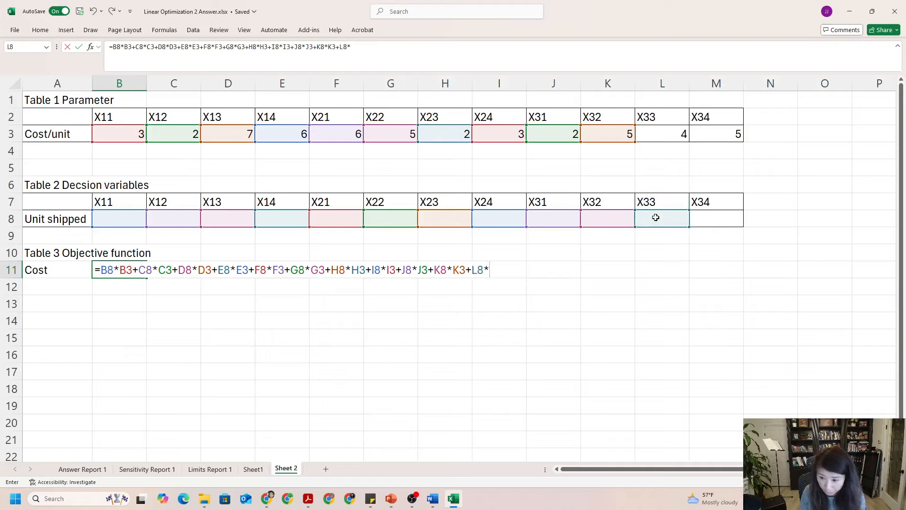
{"action": "left_click", "coordinate": [661, 135]}
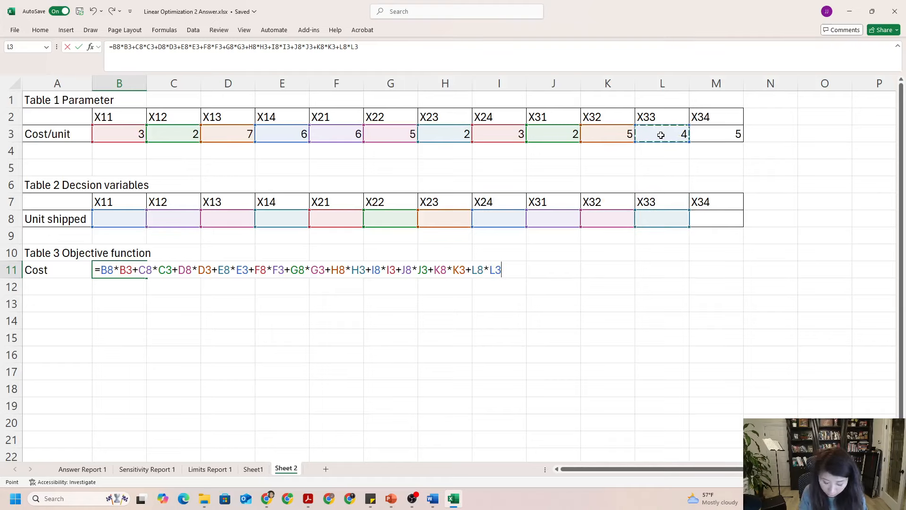
{"action": "type", "text": "*"}
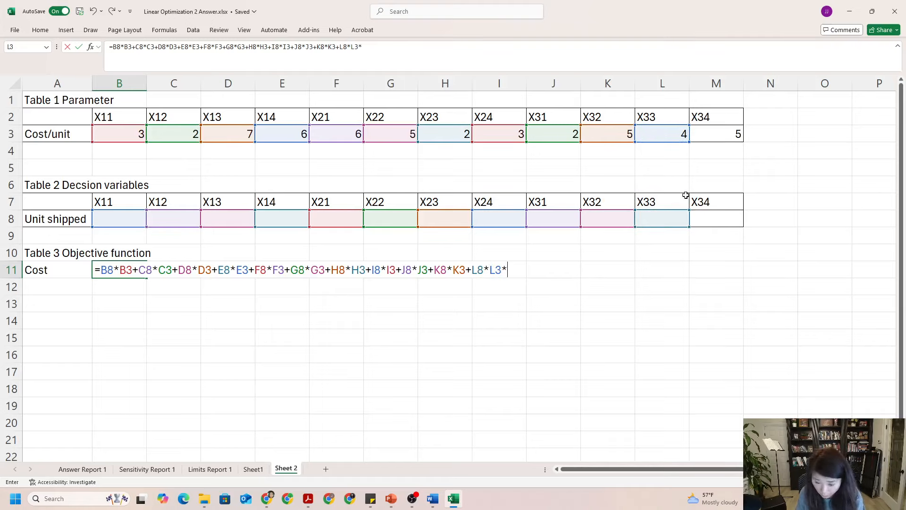
{"action": "left_click", "coordinate": [704, 226]}
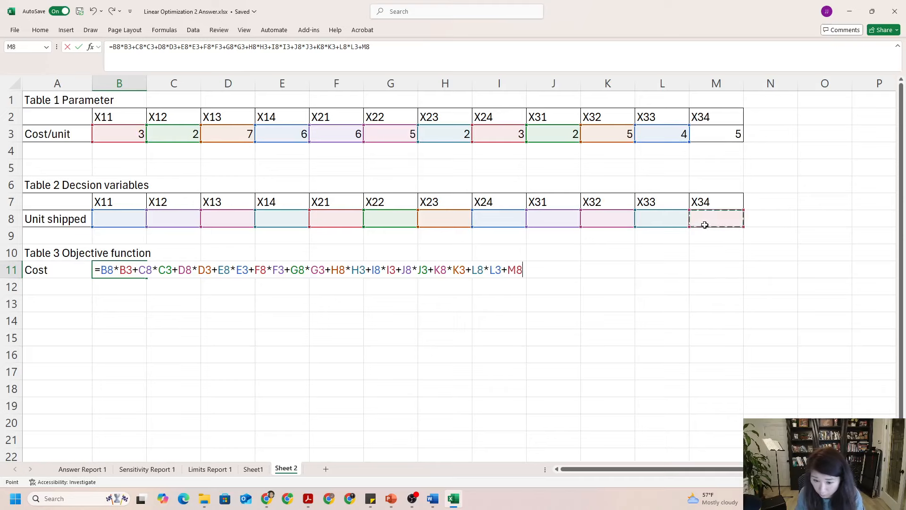
{"action": "type", "text": "*"}
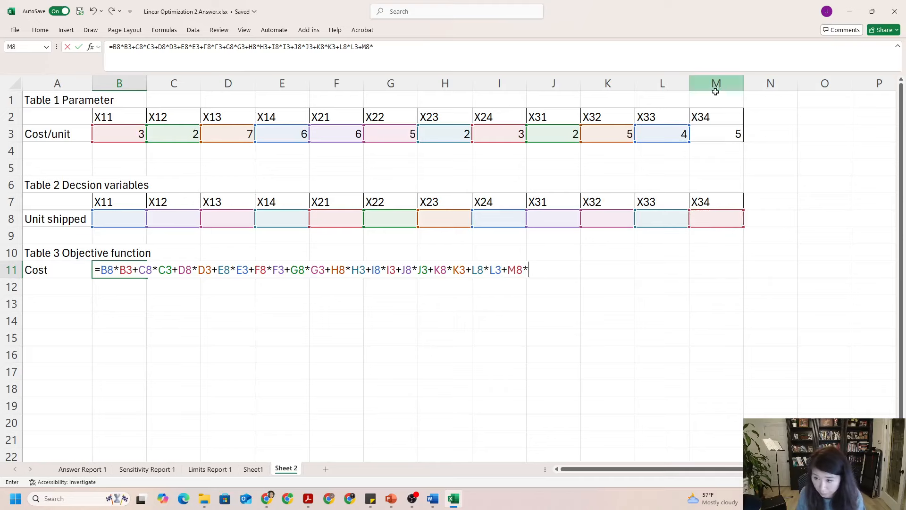
{"action": "left_click", "coordinate": [710, 137]}
{"action": "type", "text": "*"}
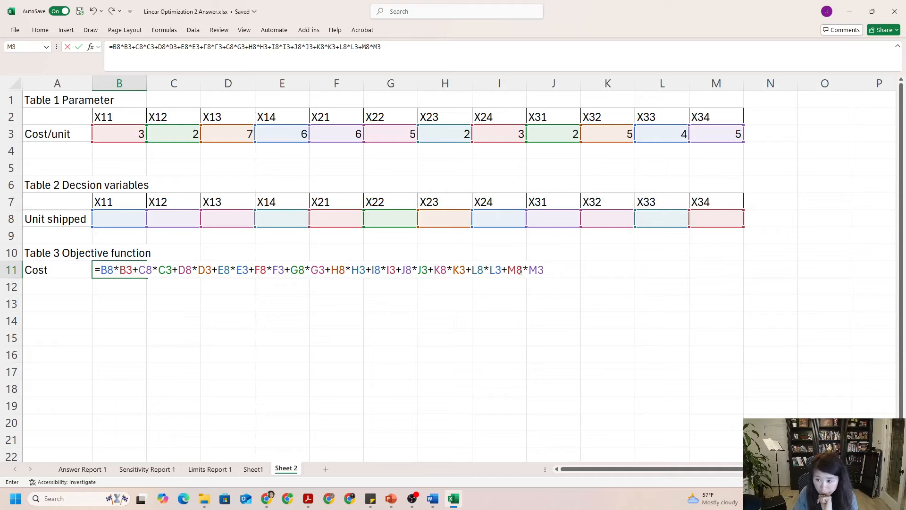
{"action": "key", "text": "Return"}
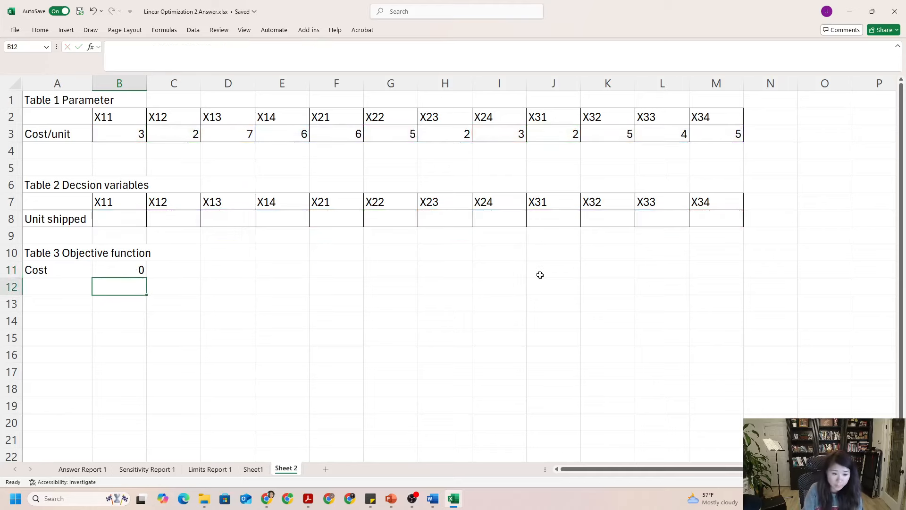
Step: Apply borders around all cells of the objective function row A11:B11
{"action": "left_click", "coordinate": [91, 269]}
{"action": "left_click_drag", "start_coordinate": [93, 269], "coordinate": [108, 268]}
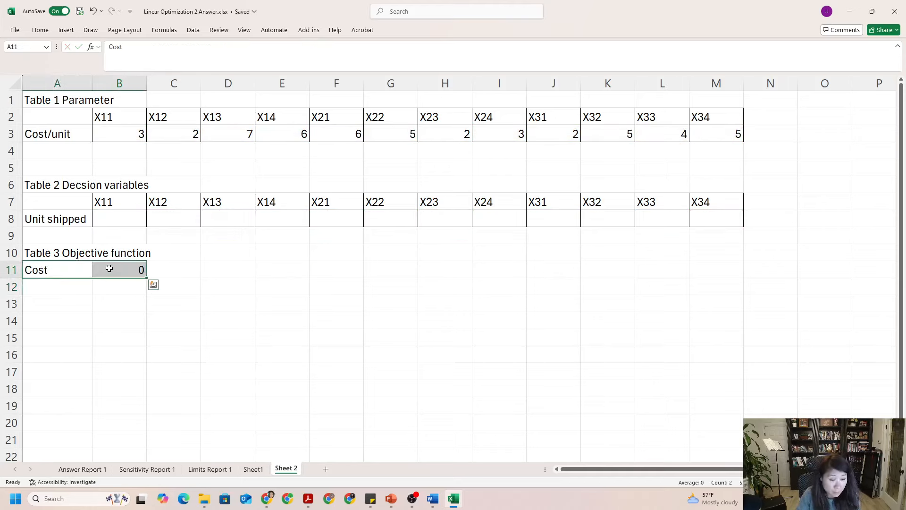
{"action": "left_click", "coordinate": [40, 29]}
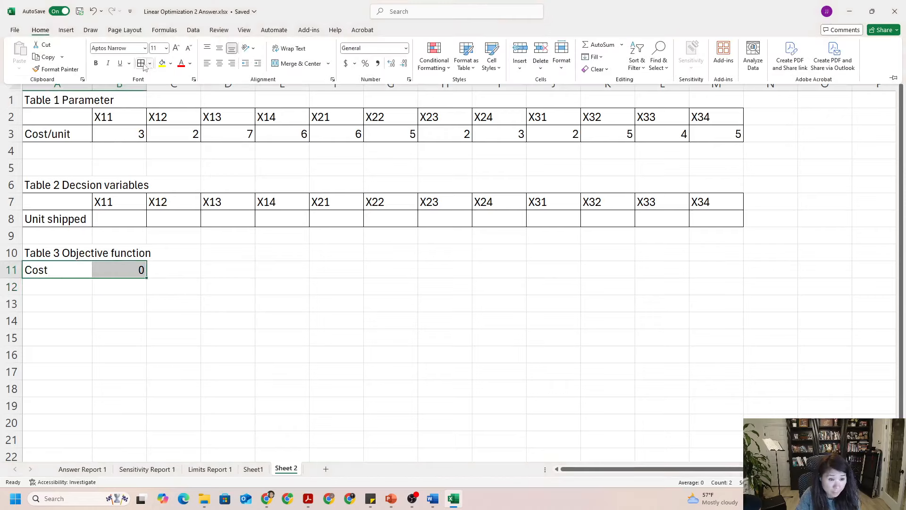
{"action": "left_click", "coordinate": [141, 62]}
{"action": "left_click", "coordinate": [53, 304]}
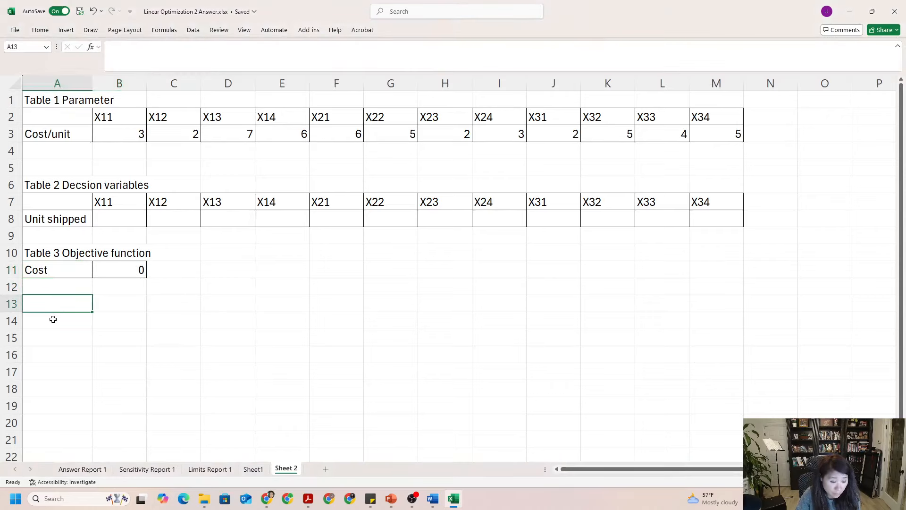
Step: Enter the heading Constraints in cell A14 below the objective function table
{"action": "left_click", "coordinate": [53, 318]}
{"action": "type", "text": "Constraints"}
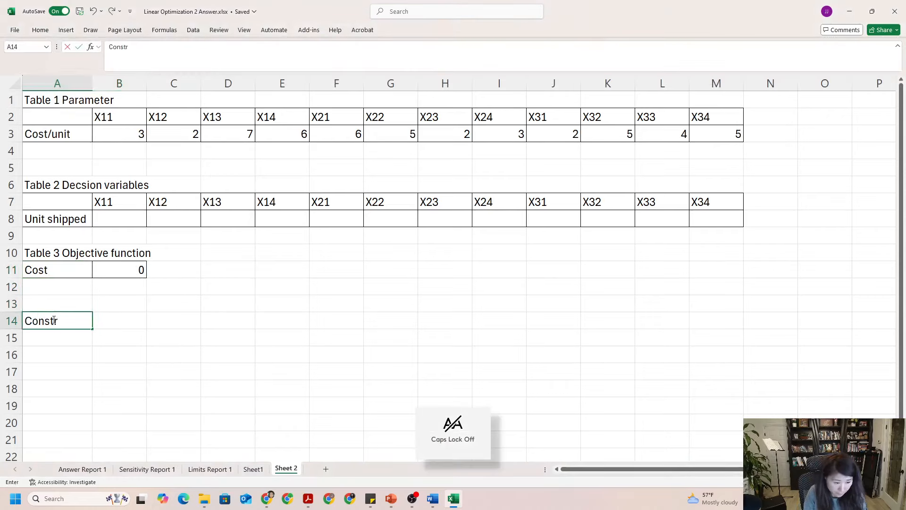
{"action": "key", "text": "Return"}
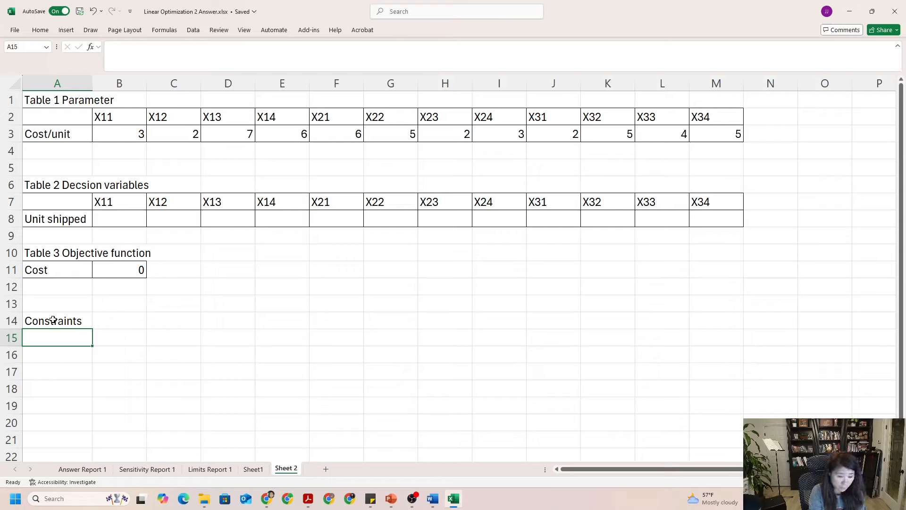
Step: Enter Cleveland in cell A15 as the first constraint row label
{"action": "key", "text": "Caps_Lock"}
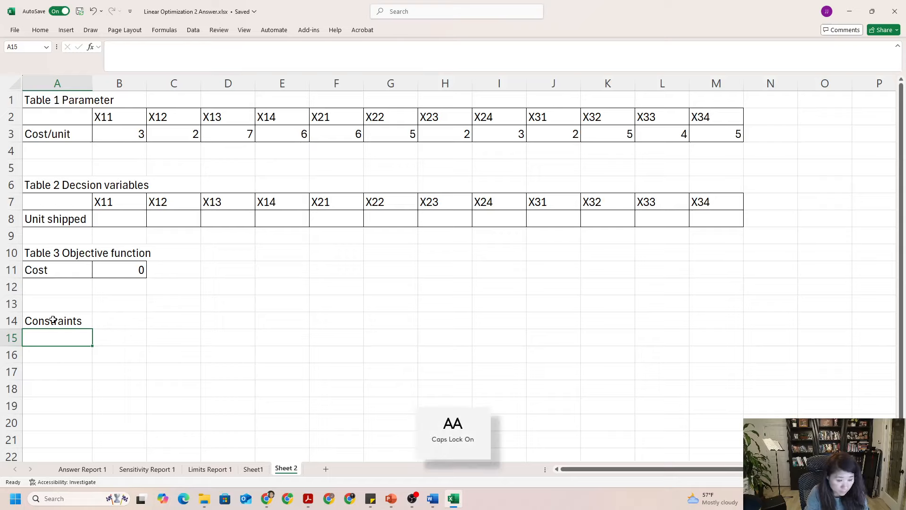
{"action": "type", "text": "C"}
{"action": "key", "text": "Caps_Lock"}
{"action": "type", "text": "leveld"}
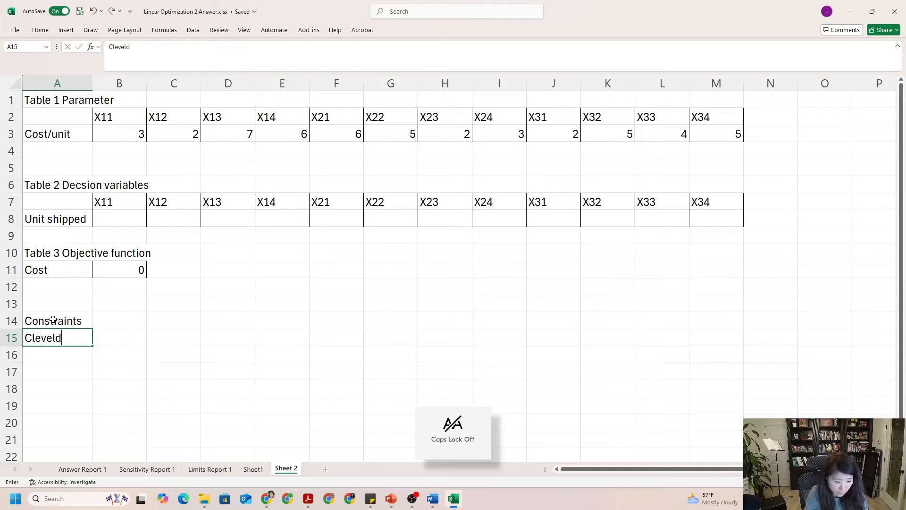
{"action": "type", "text": "n"}
{"action": "key", "text": "BackSpace"}
{"action": "key", "text": "BackSpace"}
{"action": "key", "text": "BackSpace"}
{"action": "key", "text": "BackSpace"}
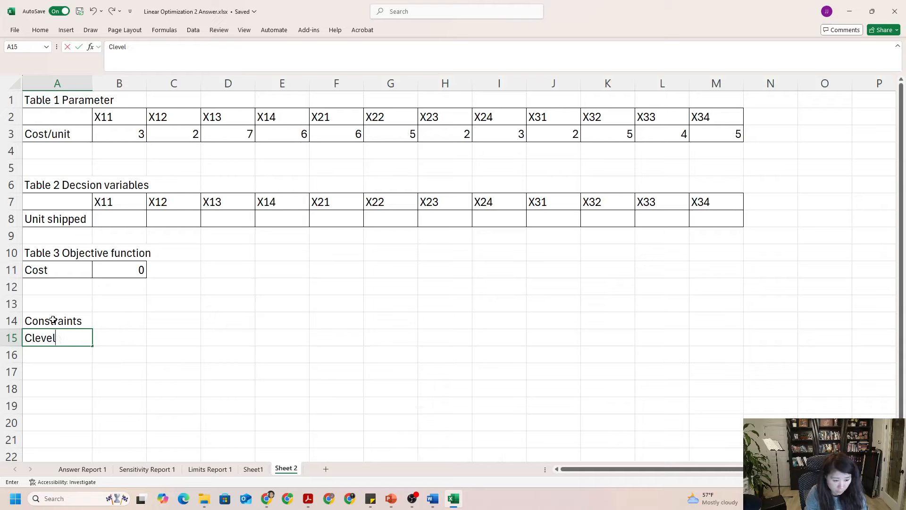
{"action": "type", "text": "and"}
{"action": "key", "text": "Return"}
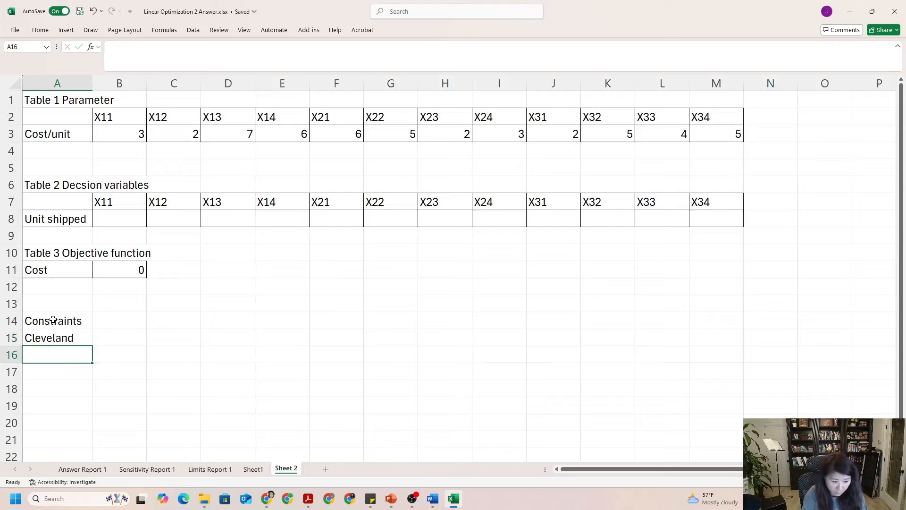
Step: Add the constraint row labels Bedford in A16 and York in A17
{"action": "key", "text": "Caps_Lock"}
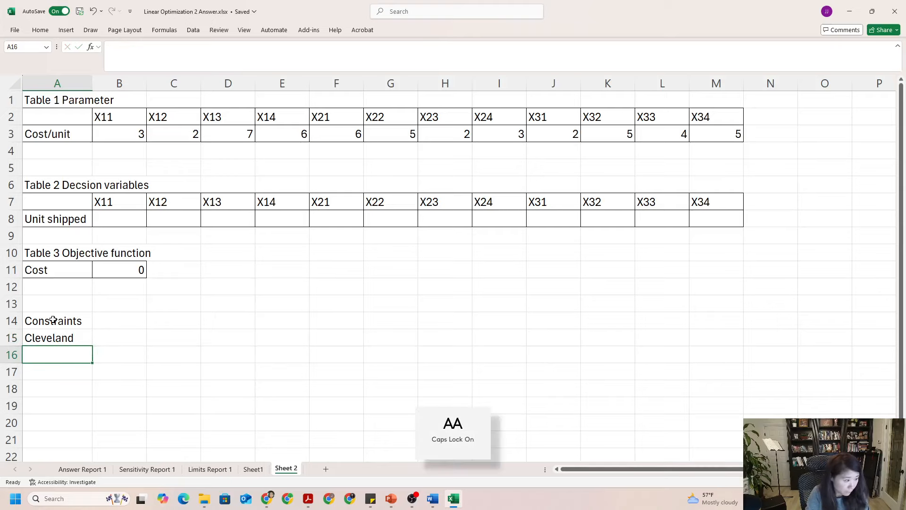
{"action": "type", "text": "B"}
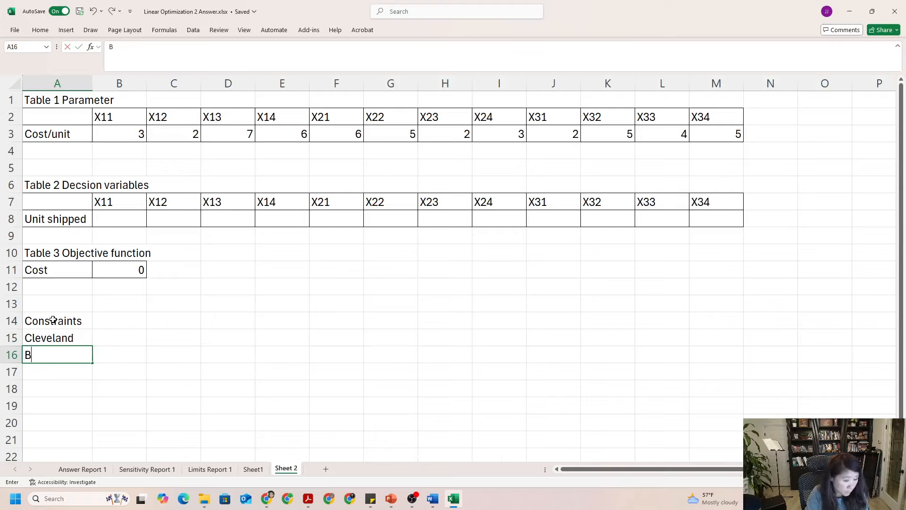
{"action": "key", "text": "Caps_Lock"}
{"action": "type", "text": "edford"}
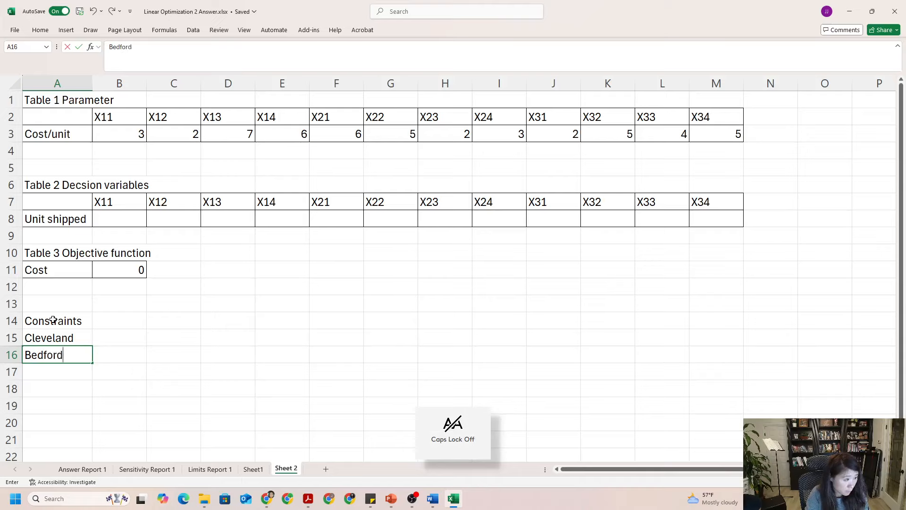
{"action": "key", "text": "Return"}
{"action": "key", "text": "Caps_Lock"}
{"action": "type", "text": "Y"}
{"action": "key", "text": "Caps_Lock"}
{"action": "type", "text": "ork"}
{"action": "key", "text": "Return"}
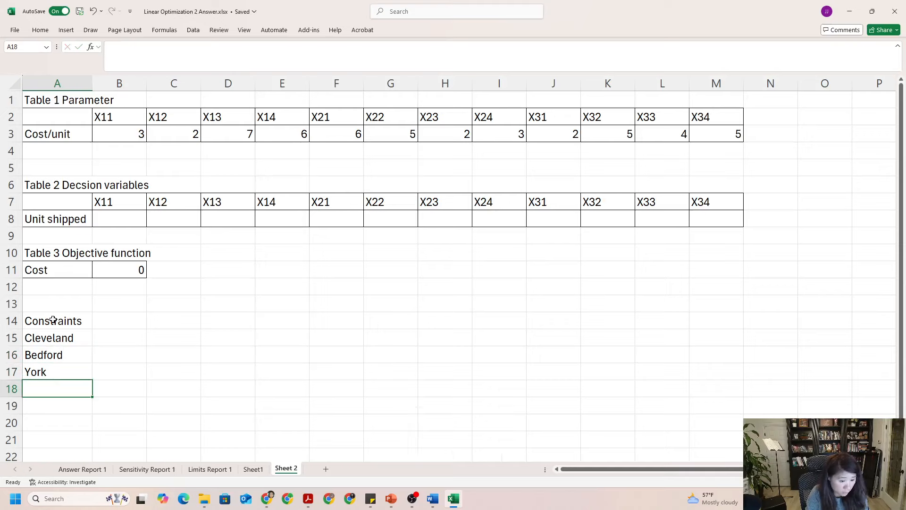
Step: Add the constraint row labels Boston in A18 and Chicago in A19
{"action": "type", "text": "b"}
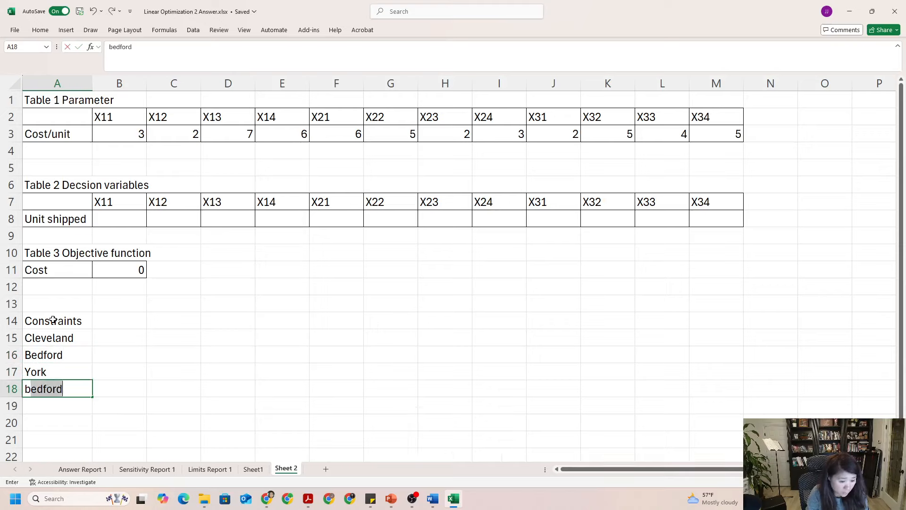
{"action": "key", "text": "BackSpace"}
{"action": "key", "text": "BackSpace"}
{"action": "key", "text": "Caps_Lock"}
{"action": "type", "text": "B"}
{"action": "key", "text": "Caps_Lock"}
{"action": "type", "text": "oston"}
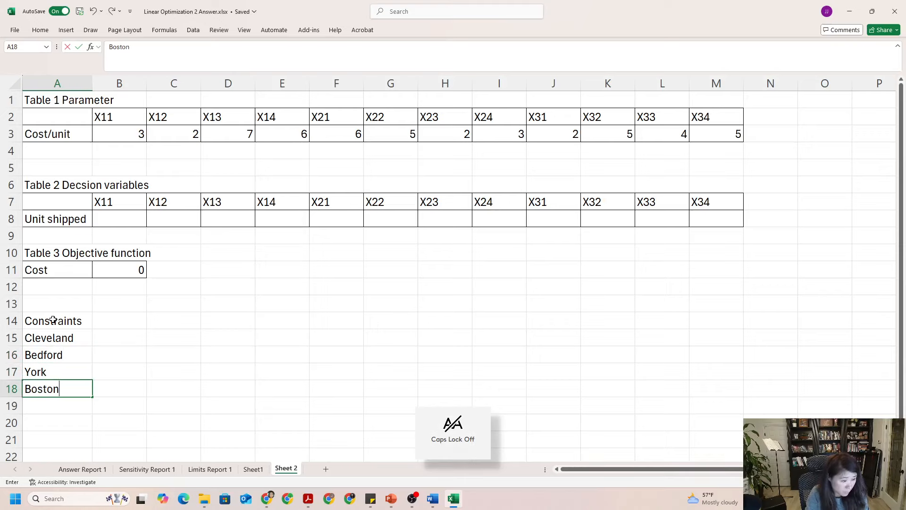
{"action": "key", "text": "Return"}
{"action": "key", "text": "Caps_Lock"}
{"action": "type", "text": "C"}
{"action": "key", "text": "Caps_Lock"}
{"action": "type", "text": "hica"}
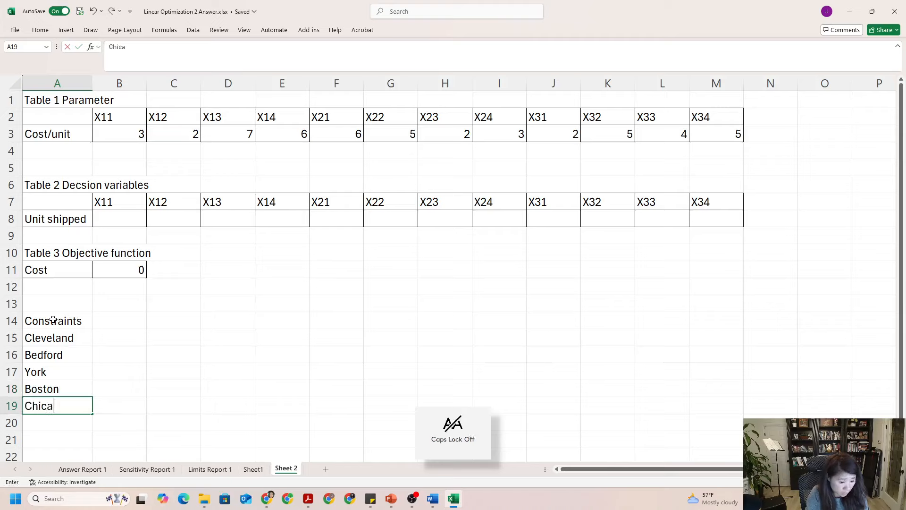
{"action": "type", "text": "go"}
{"action": "key", "text": "Return"}
Step: Add the constraint row labels St Louis in A20 and Lexington in A21
{"action": "key", "text": "Caps_Lock"}
{"action": "type", "text": "S"}
{"action": "key", "text": "Caps_Lock"}
{"action": "type", "text": "t"}
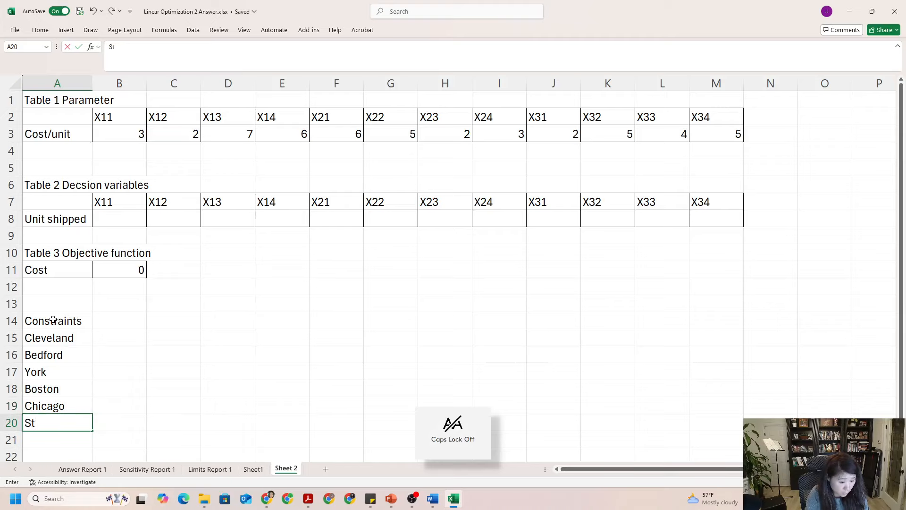
{"action": "key", "text": "Caps_Lock"}
{"action": "type", "text": "L"}
{"action": "key", "text": "Caps_Lock"}
{"action": "type", "text": "ouis"}
{"action": "key", "text": "Return"}
{"action": "key", "text": "Caps_Lock"}
{"action": "type", "text": "L"}
{"action": "key", "text": "Caps_Lock"}
{"action": "type", "text": "exington"}
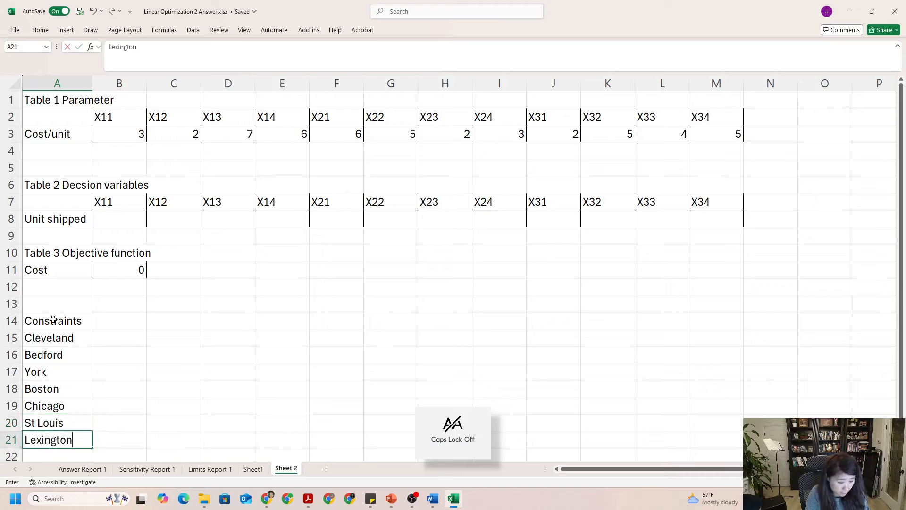
{"action": "left_click", "coordinate": [53, 320]}
Step: Move the Constraints heading from A14 up to A13, leaving row 14 free above the city labels
{"action": "left_click", "coordinate": [136, 336]}
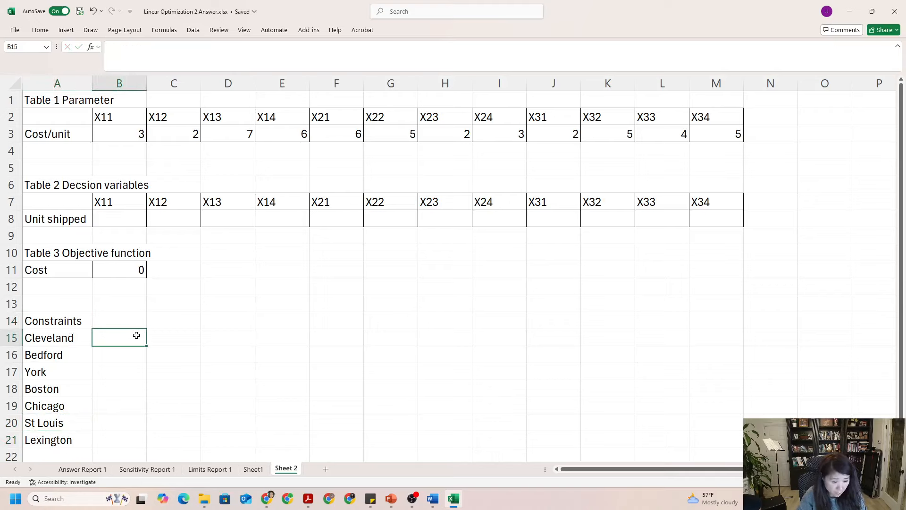
{"action": "left_click", "coordinate": [89, 321]}
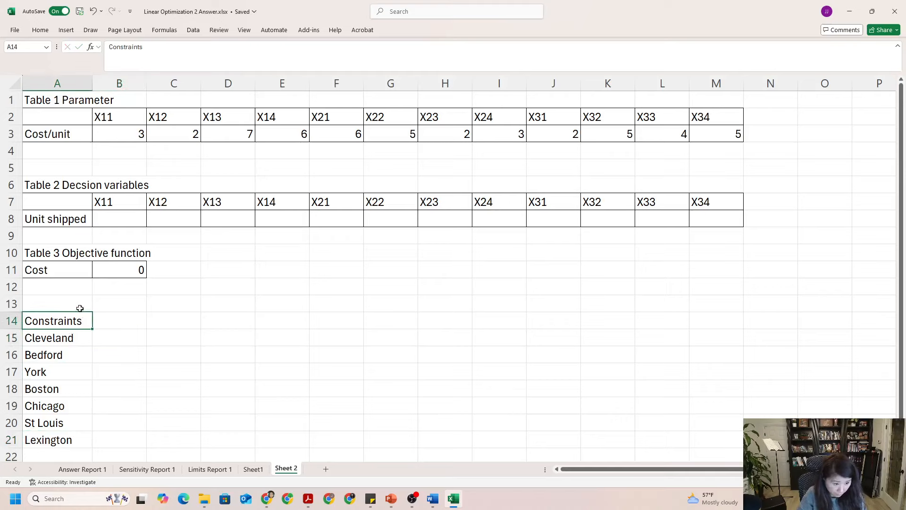
{"action": "left_click_drag", "start_coordinate": [80, 308], "coordinate": [74, 301]}
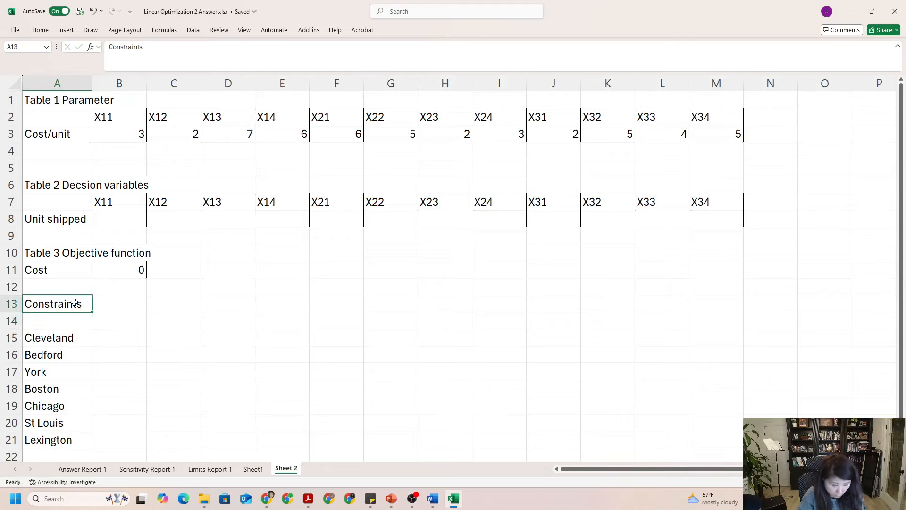
Step: Insert the prefix "Tbale 4" in front of Constraints in cell A13
{"action": "double_click", "coordinate": [29, 305]}
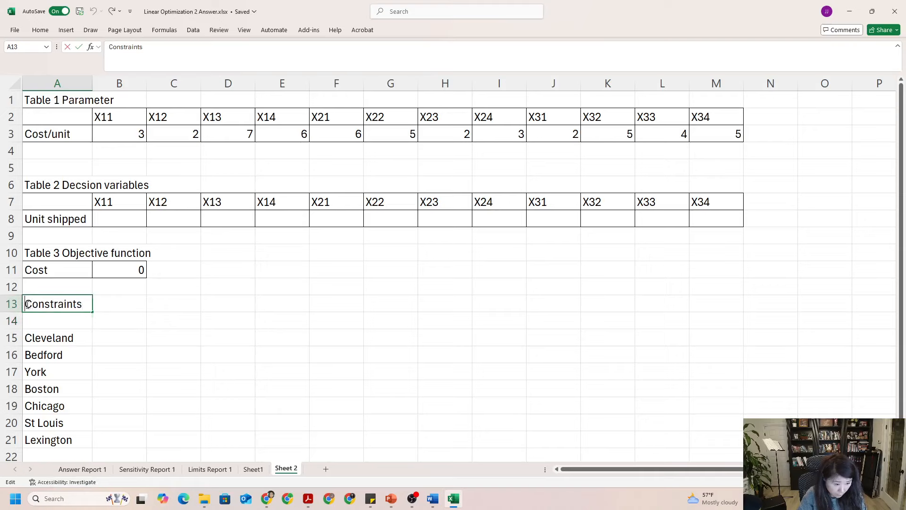
{"action": "key", "text": "Caps_Lock"}
{"action": "type", "text": "T"}
{"action": "key", "text": "Caps_Lock"}
{"action": "type", "text": "bale 4"}
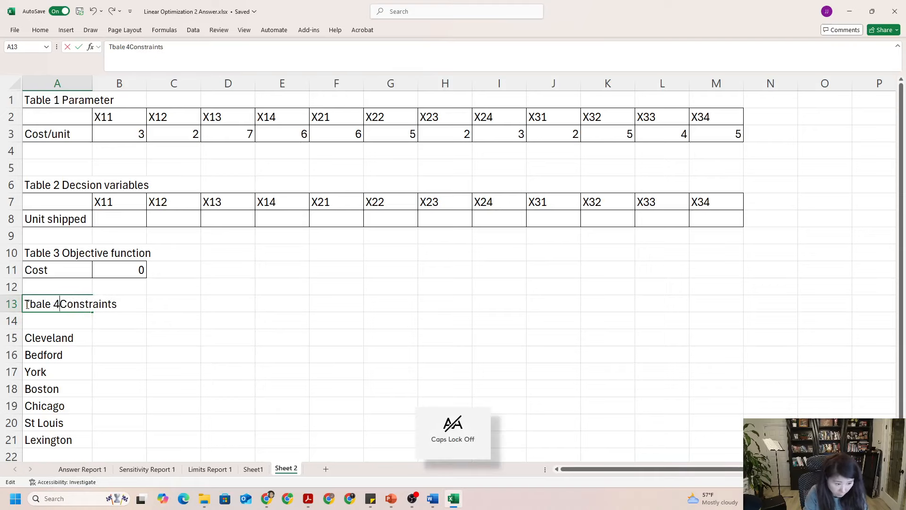
{"action": "key", "text": "Return"}
Step: Enter the constraint table column headers Unit in B14, operator in C14 and limit in D14
{"action": "left_click", "coordinate": [117, 314]}
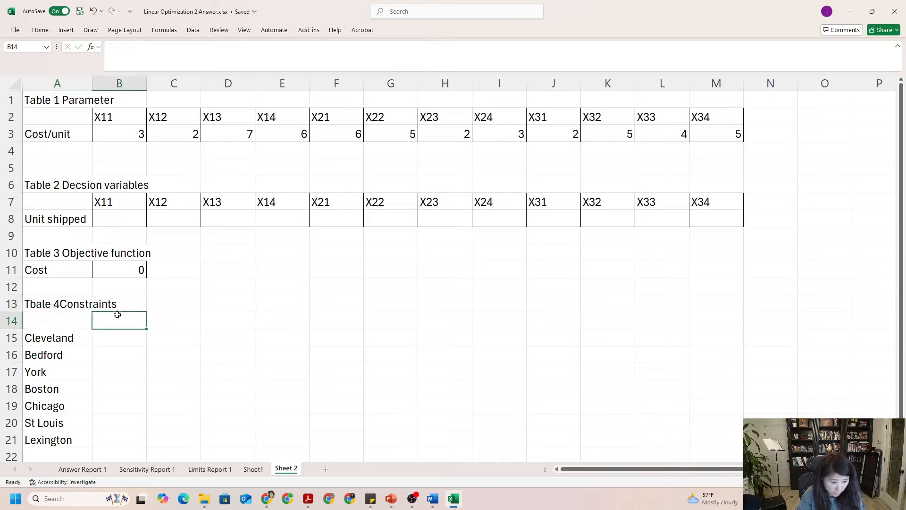
{"action": "key", "text": "Caps_Lock"}
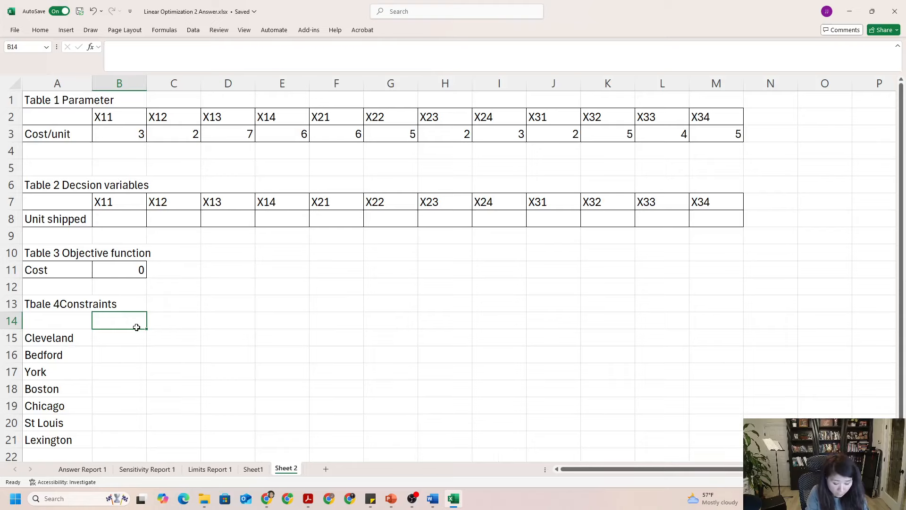
{"action": "type", "text": "U"}
{"action": "key", "text": "Caps_Lock"}
{"action": "type", "text": "nit"}
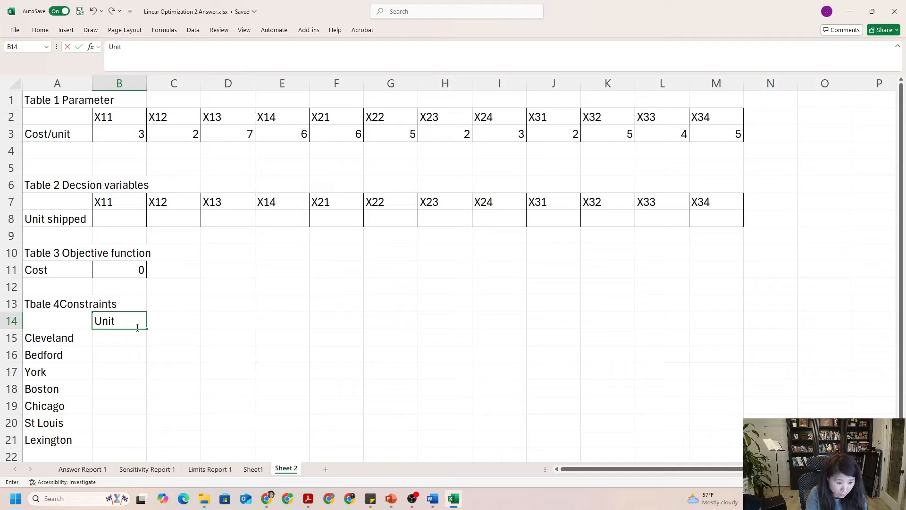
{"action": "left_click", "coordinate": [172, 326]}
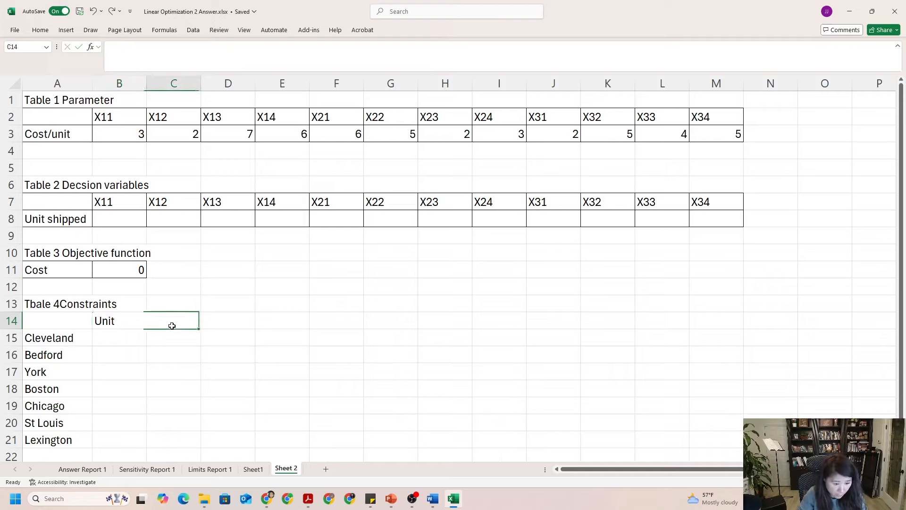
{"action": "type", "text": "operator"}
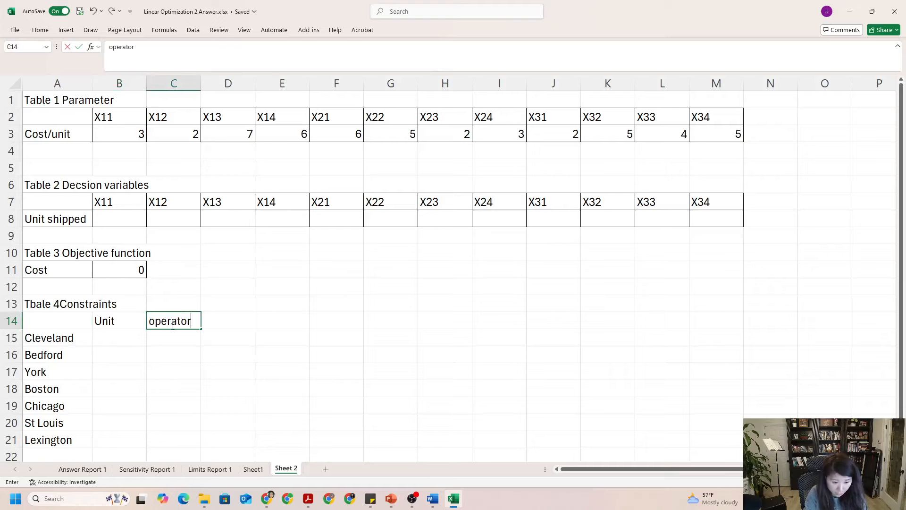
{"action": "left_click", "coordinate": [225, 322]}
{"action": "type", "text": "limi"}
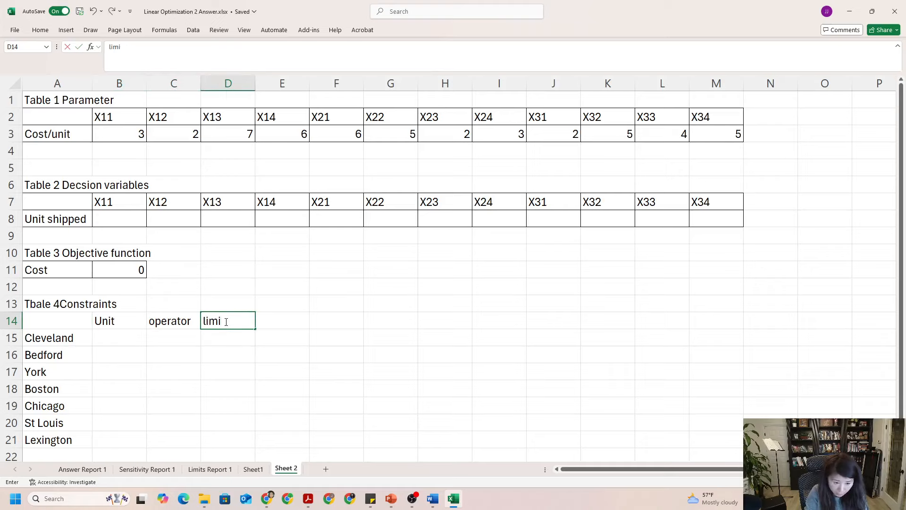
{"action": "type", "text": "t"}
Step: Enter =sum(B8:E8) in B15 for Cleveland's units, consulting the Cleveland constraint in the Word document while building the formula
{"action": "left_click", "coordinate": [143, 334]}
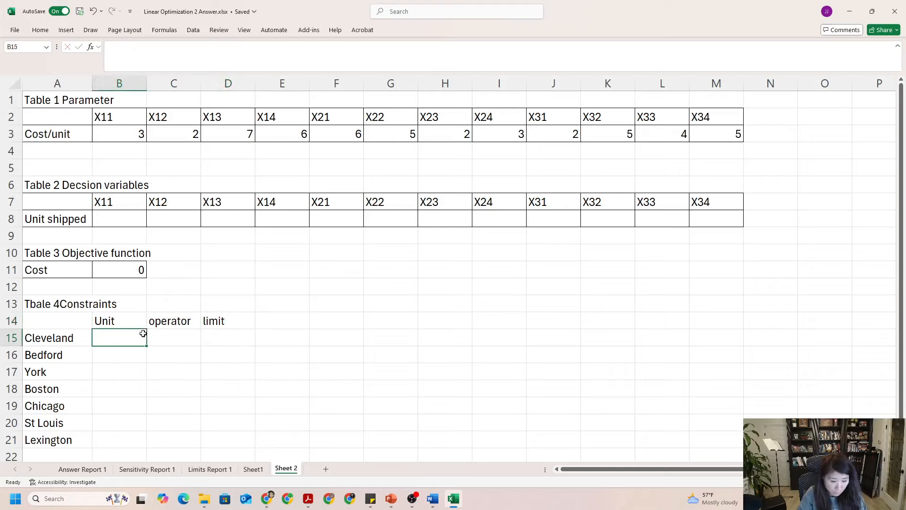
{"action": "type", "text": "="}
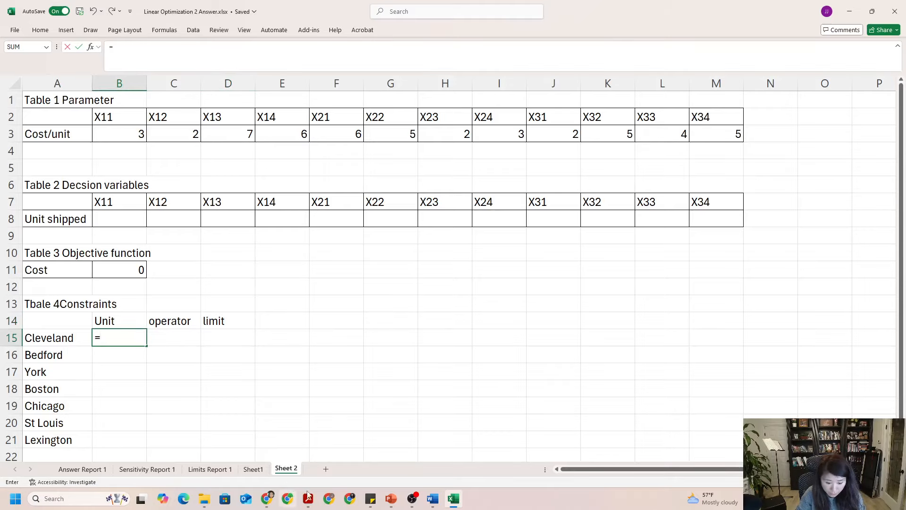
{"action": "left_click", "coordinate": [439, 502]}
{"action": "scroll", "coordinate": [290, 287], "scroll_direction": "down", "scroll_amount": 10}
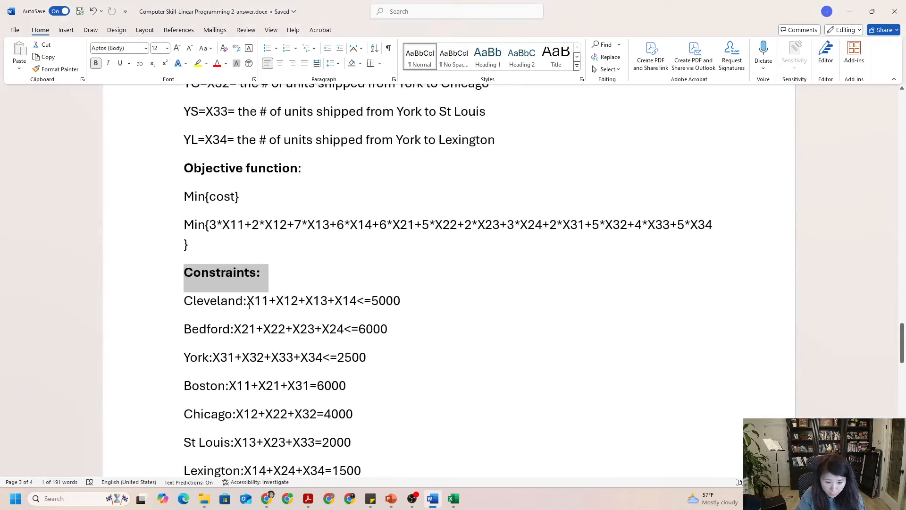
{"action": "left_click_drag", "start_coordinate": [249, 302], "coordinate": [357, 302]}
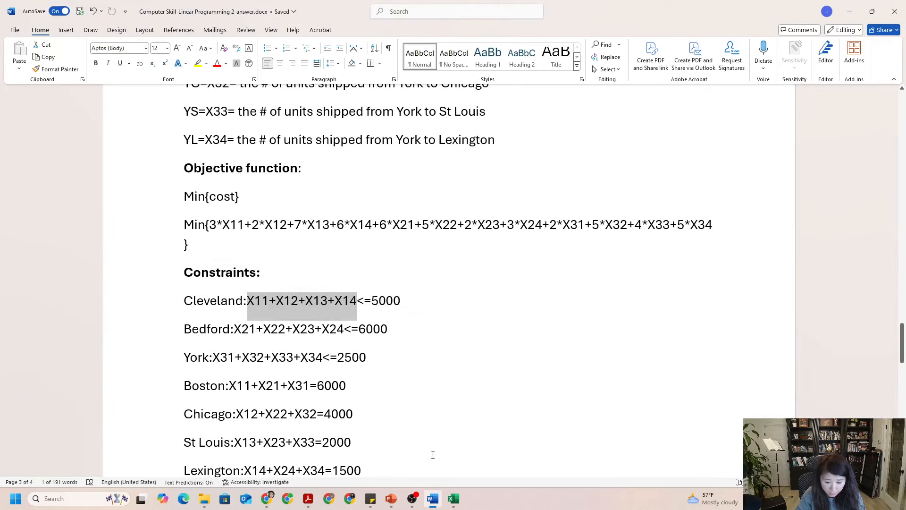
{"action": "left_click", "coordinate": [454, 499]}
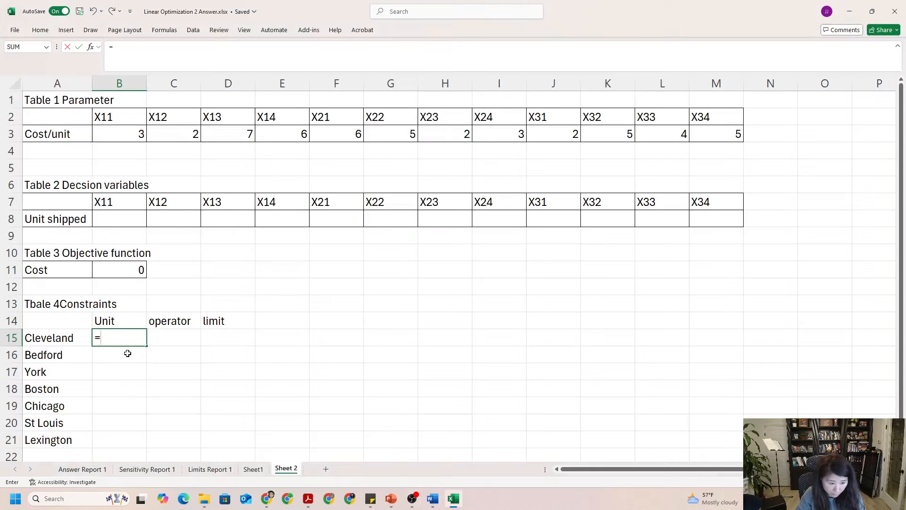
{"action": "type", "text": "sum("}
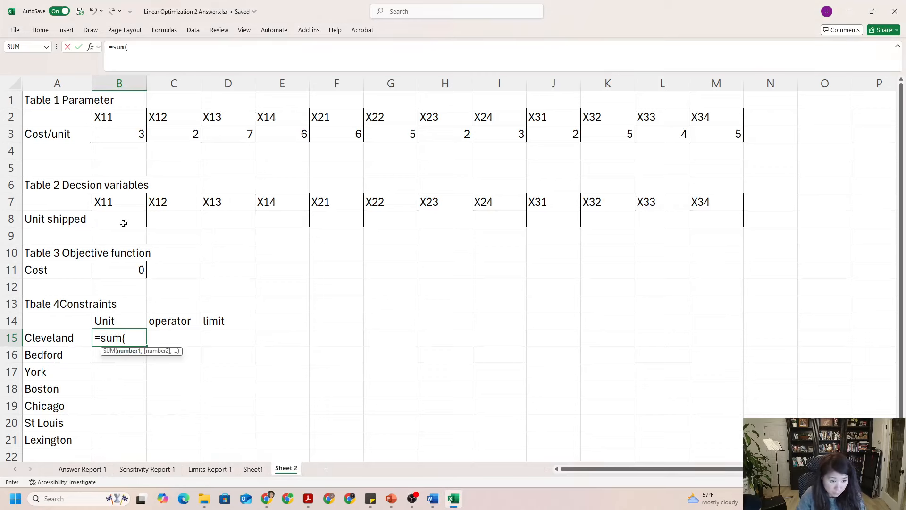
{"action": "left_click_drag", "start_coordinate": [123, 223], "coordinate": [289, 223]}
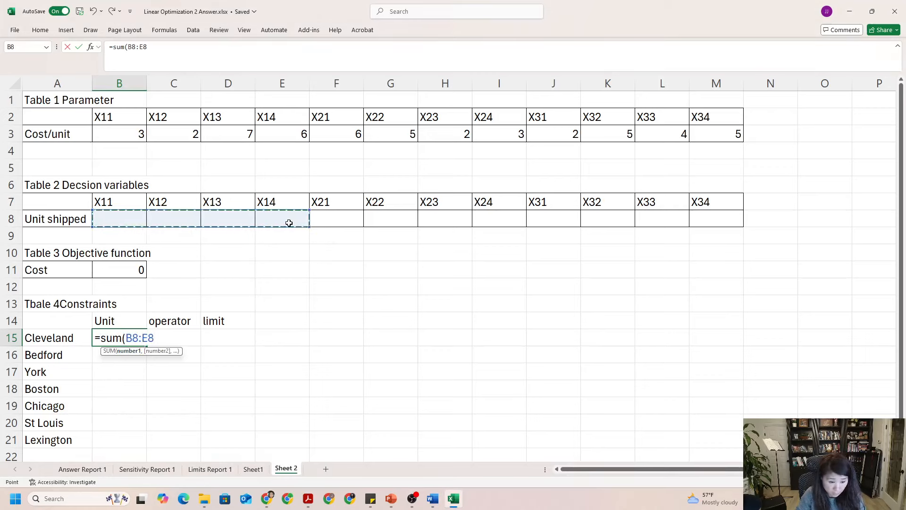
{"action": "type", "text": ")"}
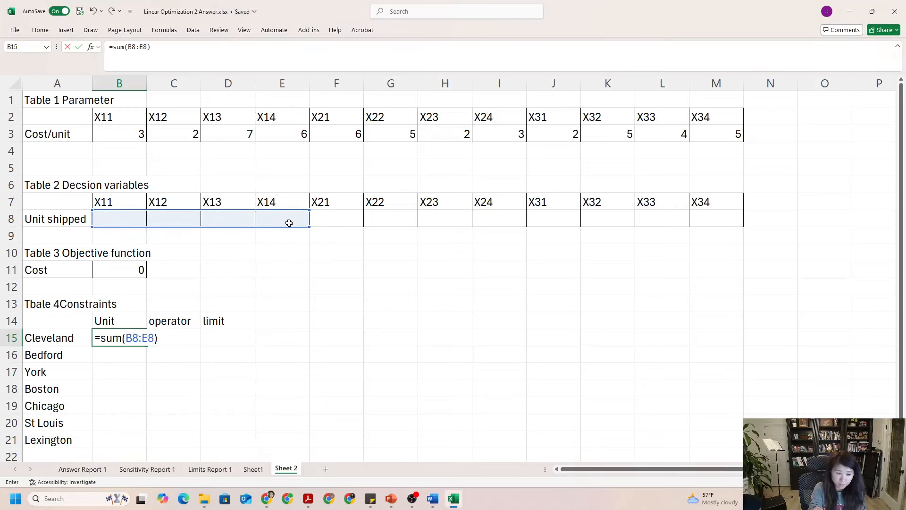
{"action": "key", "text": "Return"}
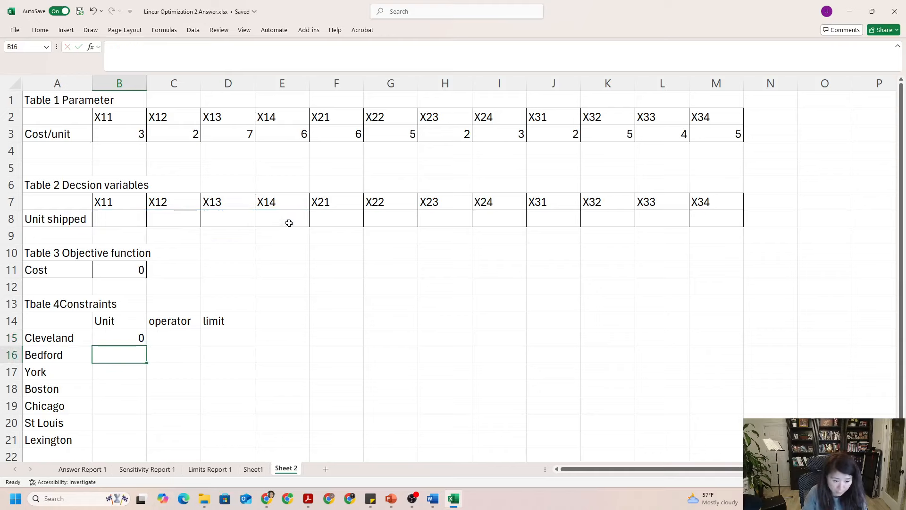
Step: Enter Cleveland's operator <= in C15 and its limit 5000 in D15
{"action": "left_click", "coordinate": [202, 340]}
{"action": "left_click", "coordinate": [196, 339]}
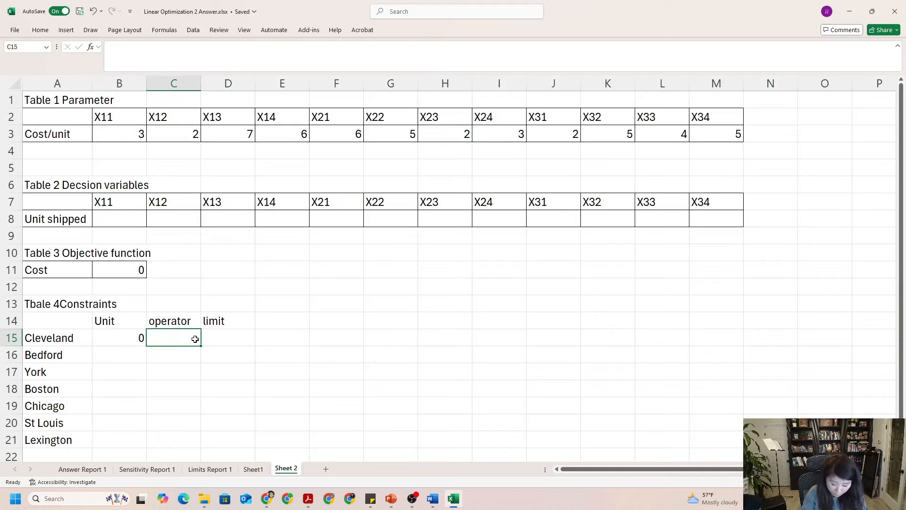
{"action": "type", "text": "<="}
{"action": "left_click", "coordinate": [233, 340]}
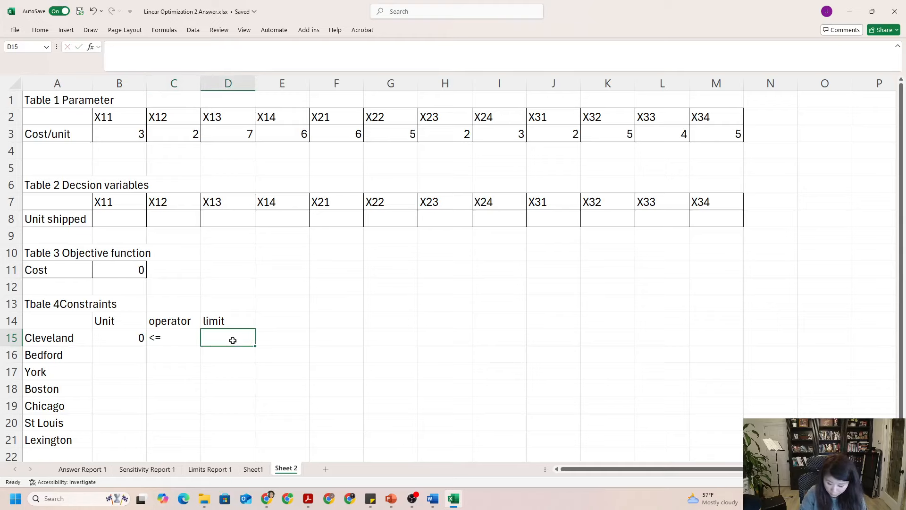
{"action": "type", "text": "5000"}
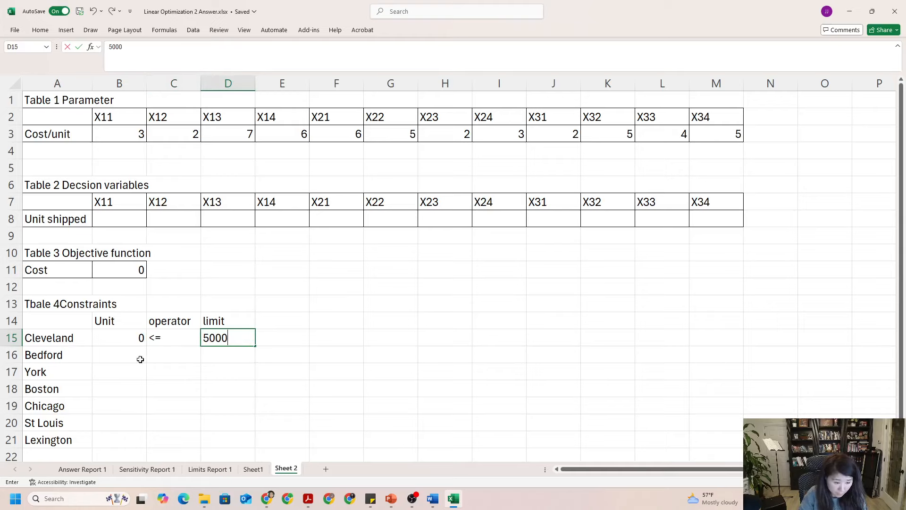
Step: Enter =sum(F8:I8) in B16 for Bedford's units
{"action": "left_click", "coordinate": [140, 360]}
{"action": "type", "text": "=sum("}
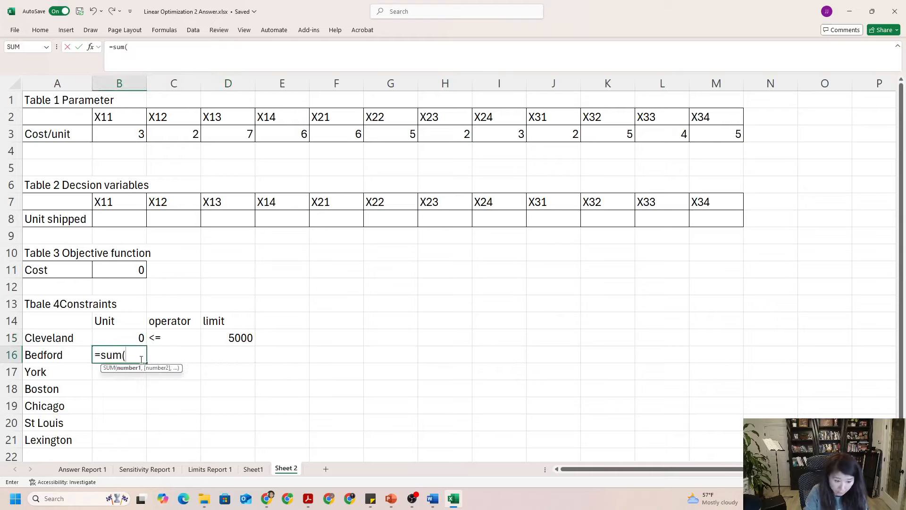
{"action": "left_click_drag", "start_coordinate": [344, 218], "coordinate": [485, 222]}
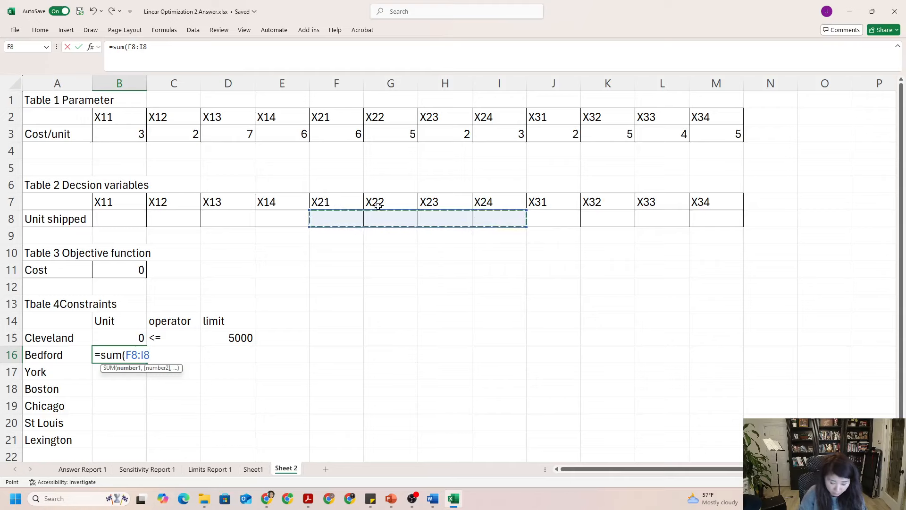
{"action": "type", "text": ")"}
{"action": "key", "text": "Return"}
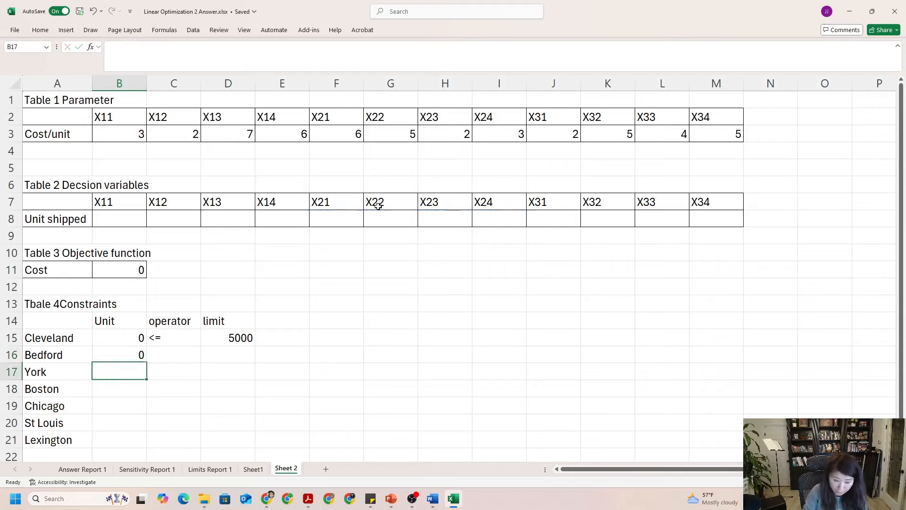
Step: Enter Bedford's operator <= in C16 and its limit 6000 in D16
{"action": "left_click", "coordinate": [199, 354]}
{"action": "type", "text": "<="}
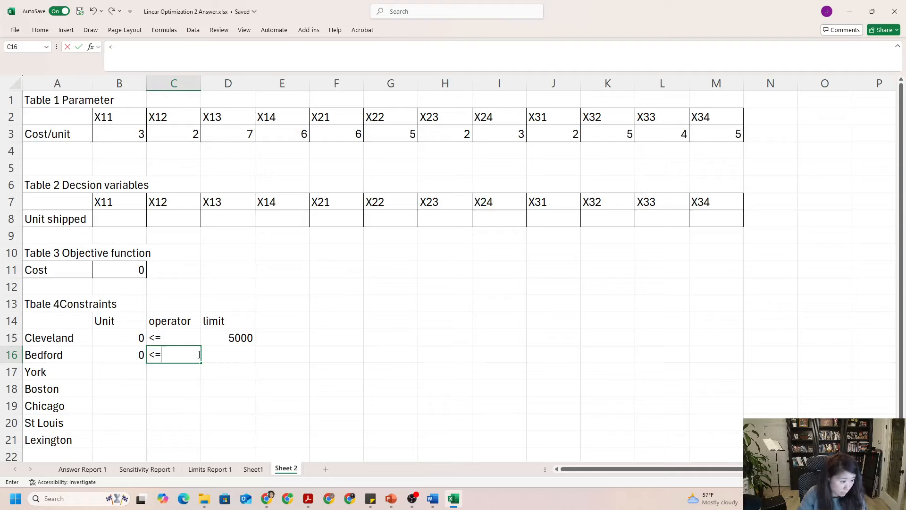
{"action": "left_click", "coordinate": [235, 360]}
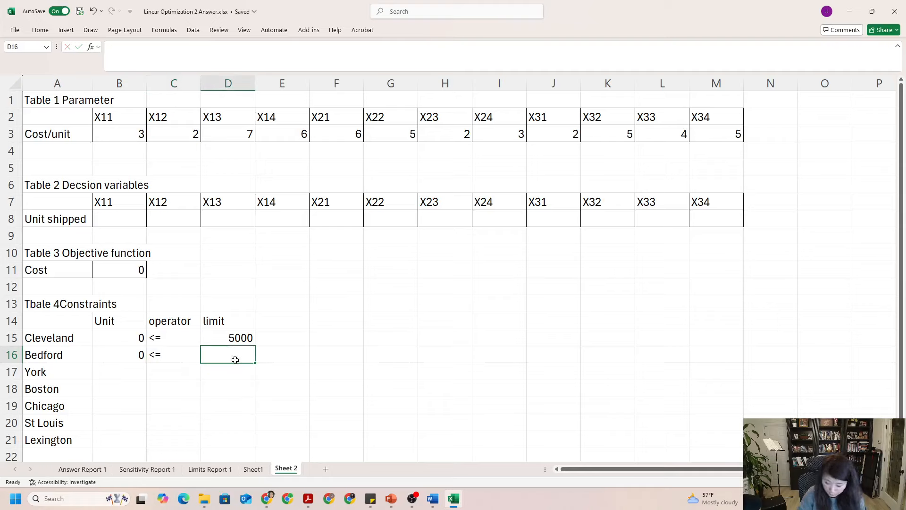
{"action": "type", "text": "6000"}
{"action": "key", "text": "Return"}
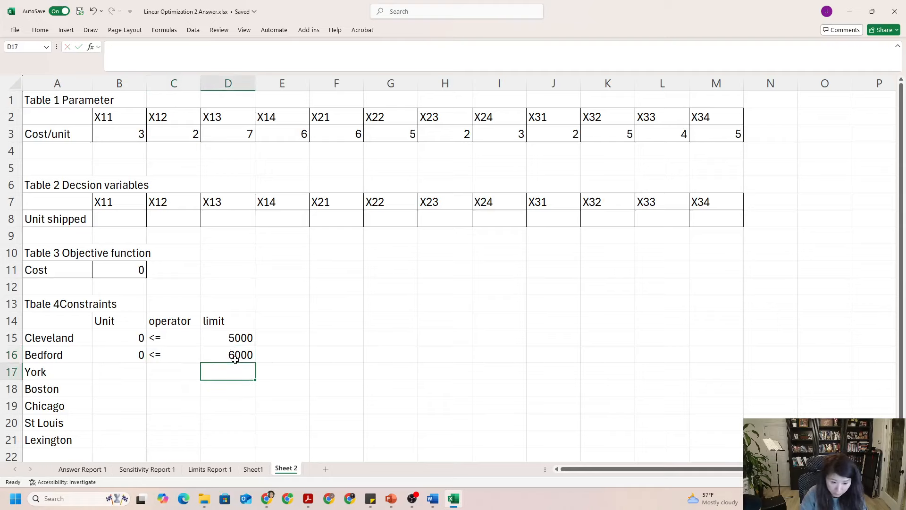
Step: Enter =sum(J8:M8) in B17 for York's units
{"action": "left_click", "coordinate": [117, 373]}
{"action": "type", "text": "=sum("}
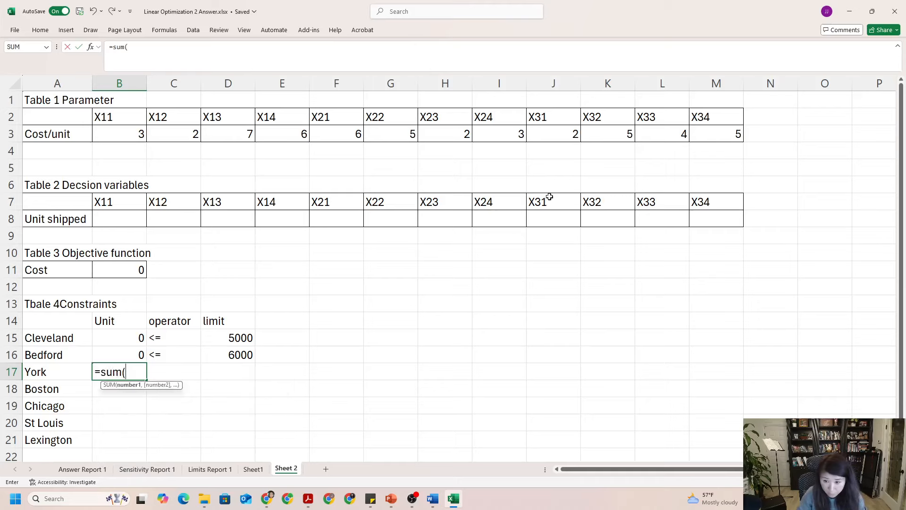
{"action": "left_click_drag", "start_coordinate": [545, 213], "coordinate": [693, 215]}
{"action": "type", "text": ")"}
{"action": "key", "text": "Return"}
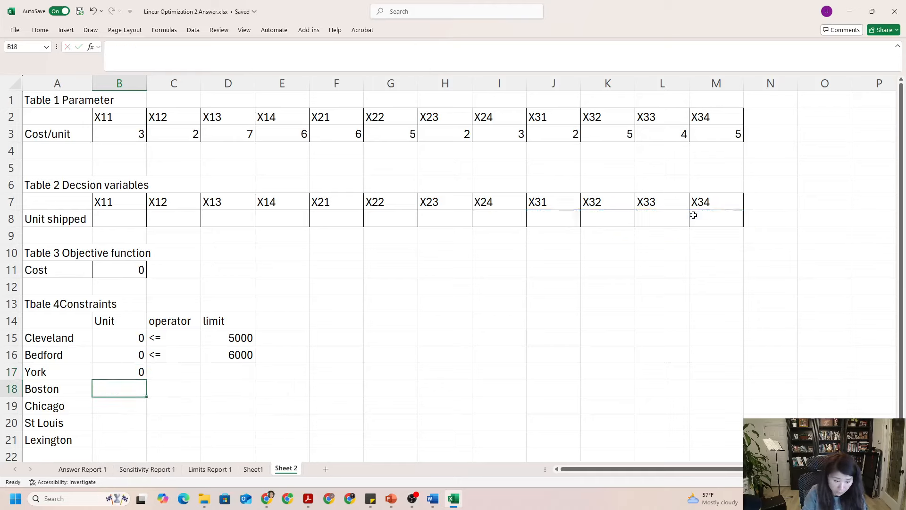
Step: Enter York's operator <= in C17 and its limit 2500 in D17
{"action": "left_click", "coordinate": [185, 373]}
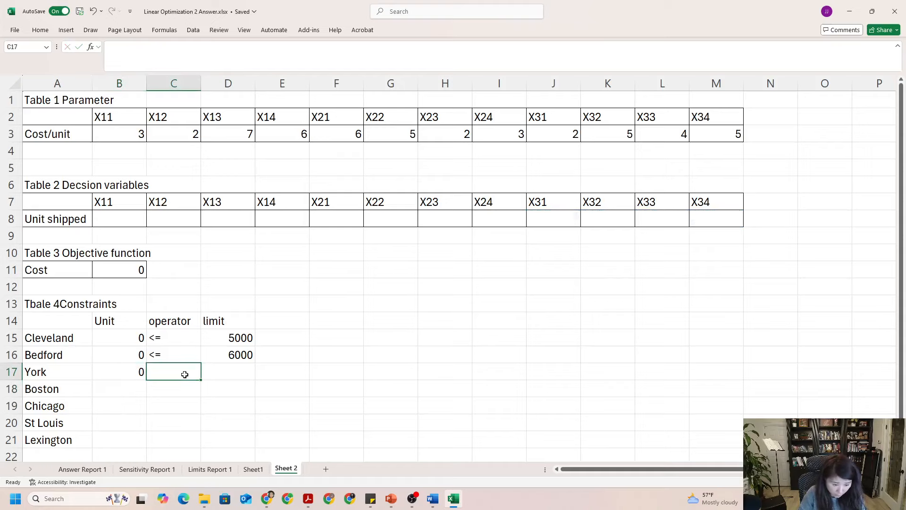
{"action": "type", "text": "<"}
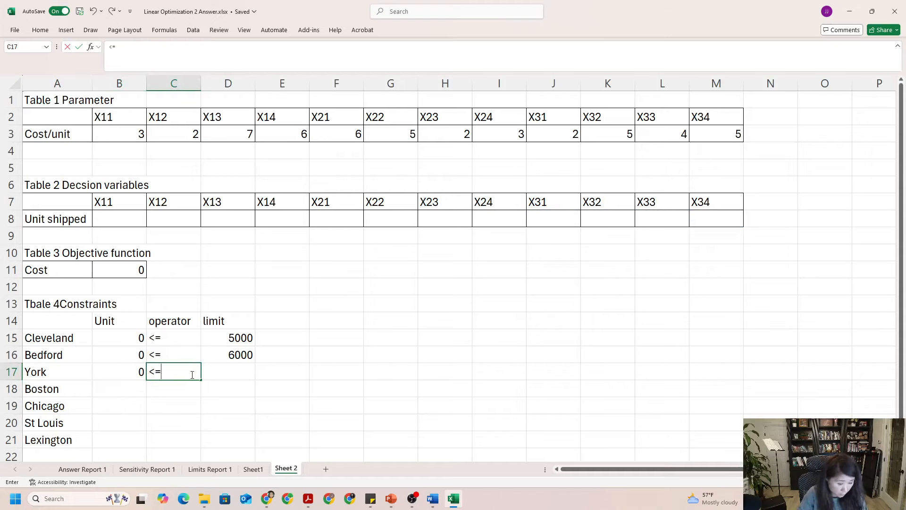
{"action": "type", "text": "="}
{"action": "left_click", "coordinate": [243, 367]}
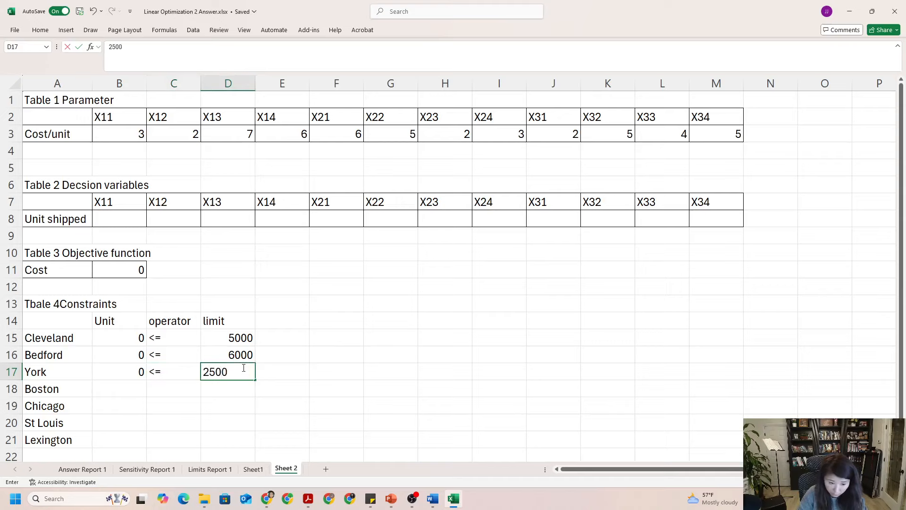
Step: Start Boston's unit formula in B18 with =B8+, consulting the Boston constraint in the Word document
{"action": "left_click", "coordinate": [115, 389]}
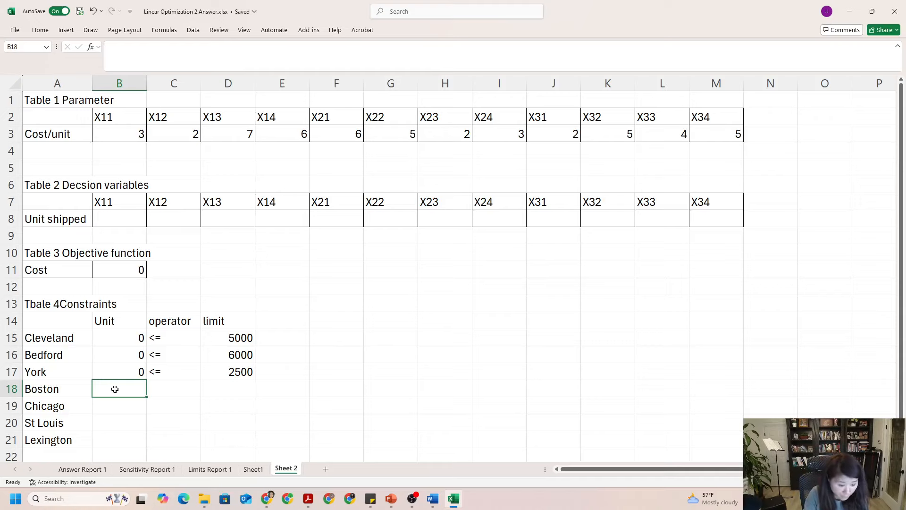
{"action": "type", "text": "="}
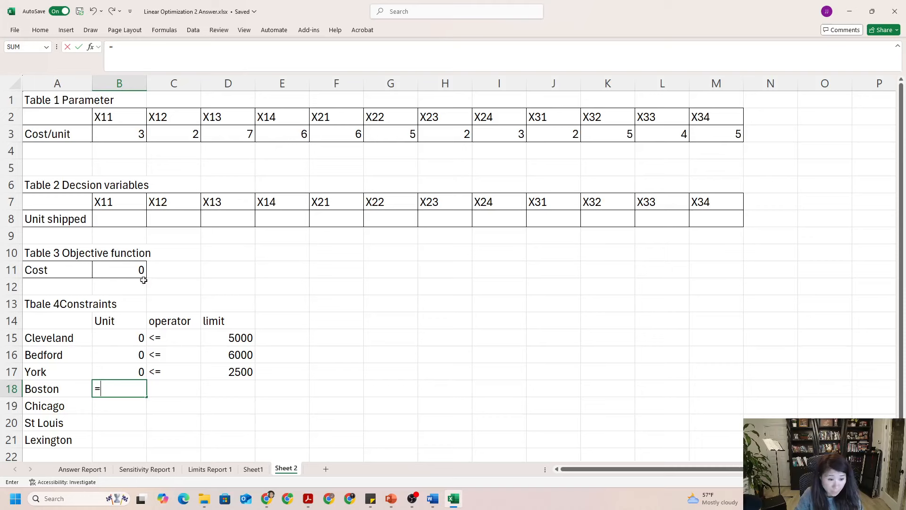
{"action": "left_click", "coordinate": [432, 498]}
{"action": "scroll", "coordinate": [348, 414], "scroll_direction": "down", "scroll_amount": 3}
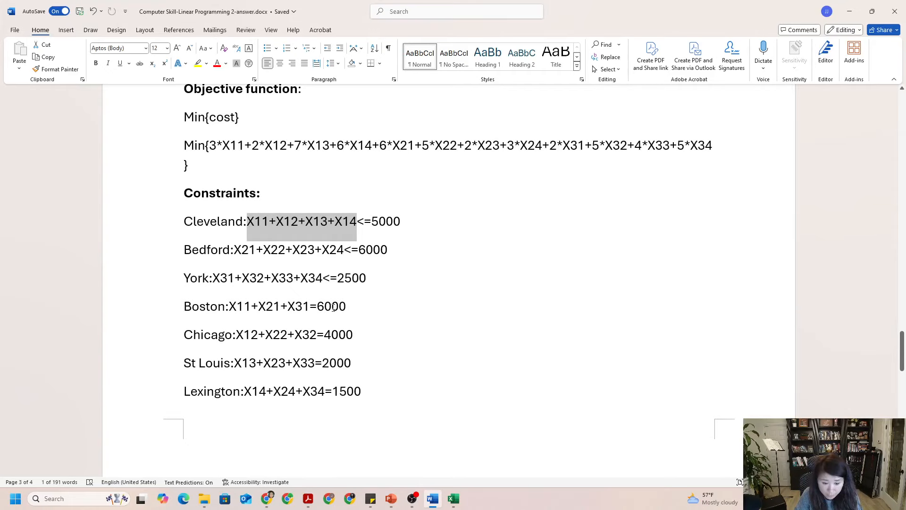
{"action": "key", "text": "alt+Tab"}
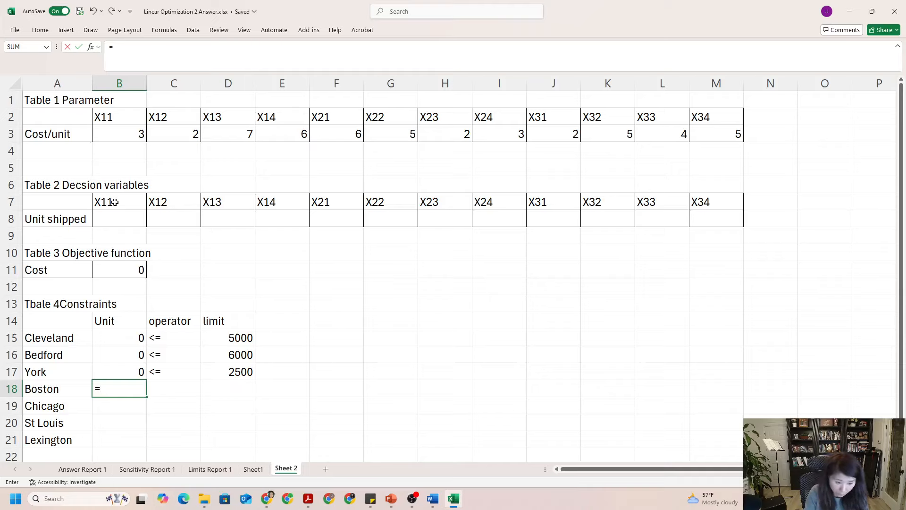
{"action": "left_click", "coordinate": [118, 221]}
{"action": "type", "text": "+"}
{"action": "left_click", "coordinate": [223, 220]}
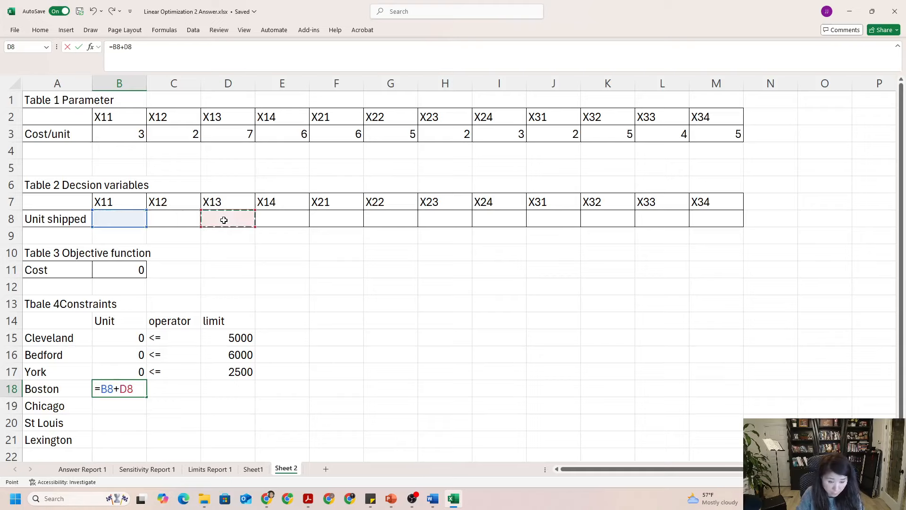
{"action": "type", "text": "+"}
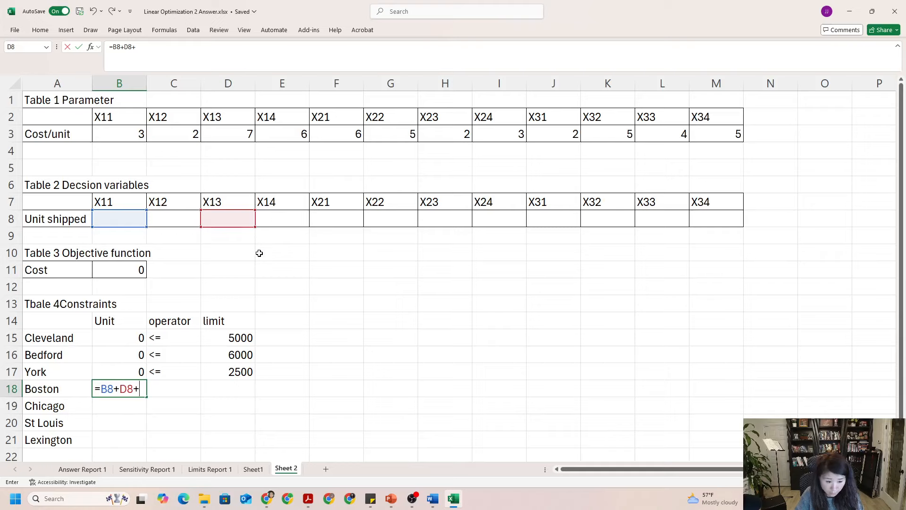
{"action": "key", "text": "BackSpace"}
{"action": "key", "text": "BackSpace"}
{"action": "key", "text": "BackSpace"}
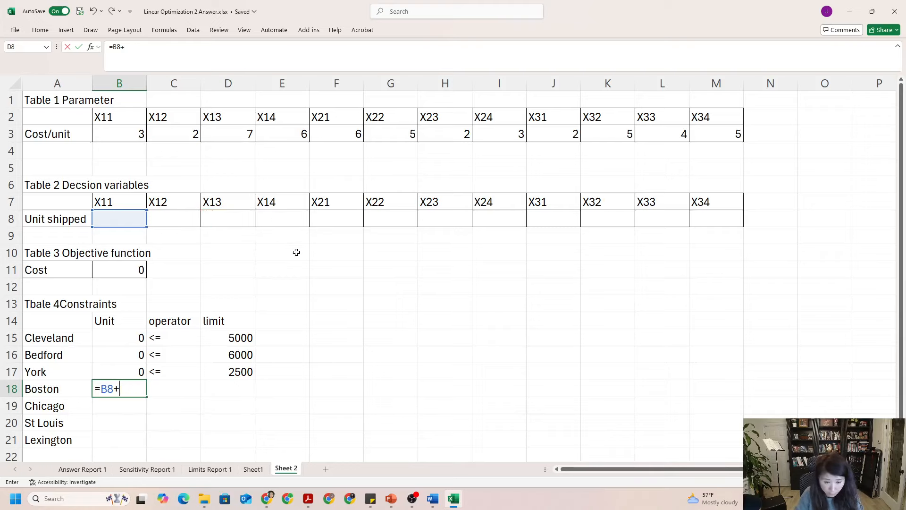
Step: Add F8 and J8 to Boston's formula in B18 and enter it as =B8+F8+J8
{"action": "left_click", "coordinate": [329, 216]}
{"action": "type", "text": "+"}
{"action": "left_click", "coordinate": [539, 220]}
{"action": "type", "text": ")"}
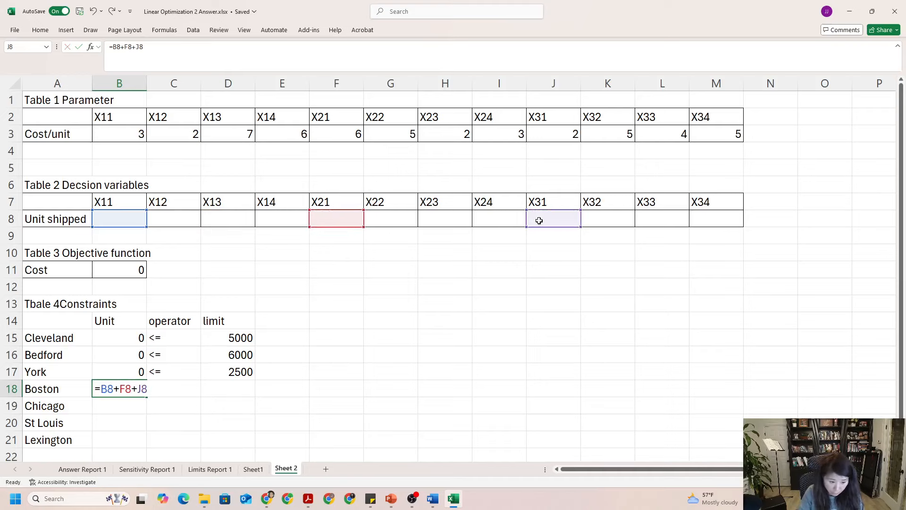
{"action": "key", "text": "Return"}
Step: Enter Boston's operator = as text in C18 and its limit 6000 in D18
{"action": "left_click", "coordinate": [160, 391]}
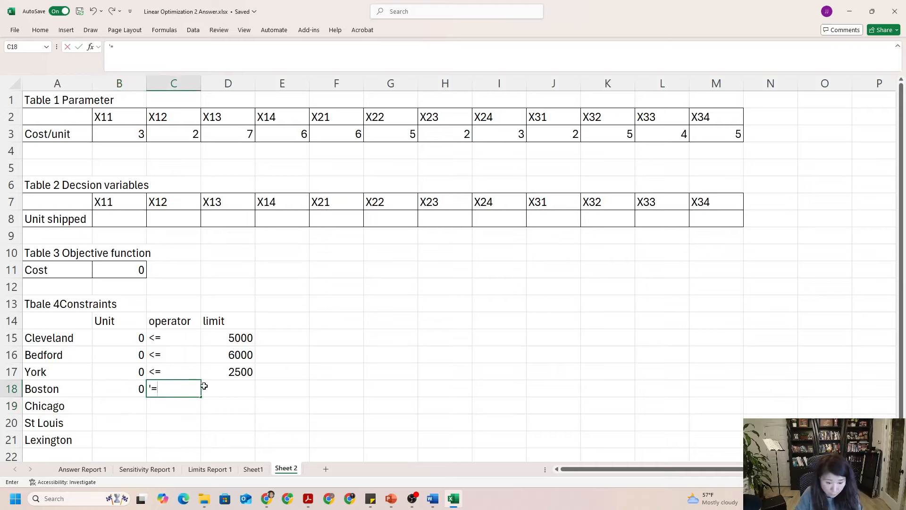
{"action": "left_click", "coordinate": [229, 392]}
{"action": "type", "text": "6000"}
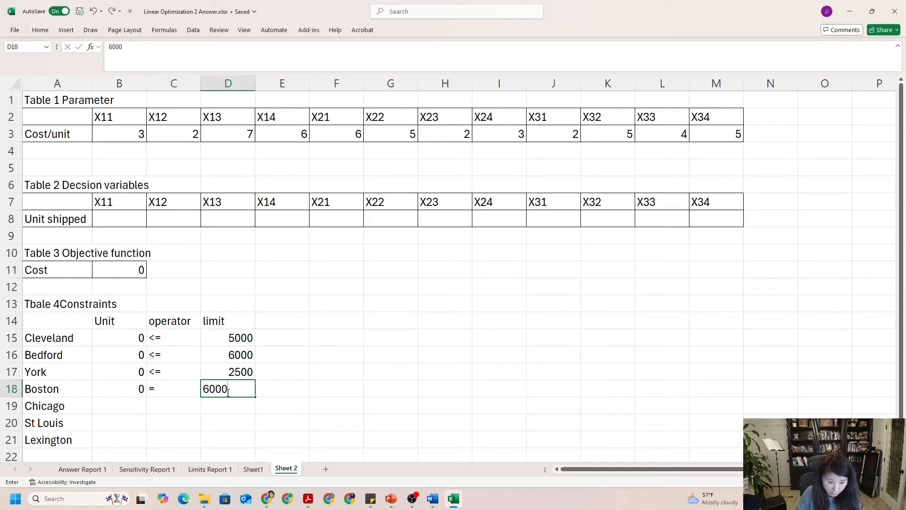
Step: Start Chicago's unit formula in B19 with =C8+
{"action": "left_click", "coordinate": [141, 406]}
{"action": "type", "text": "="}
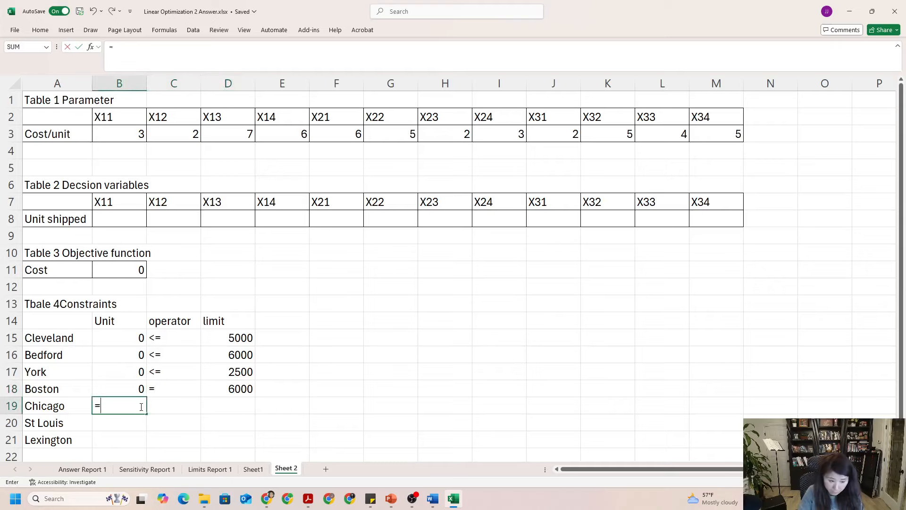
{"action": "left_click", "coordinate": [159, 215]}
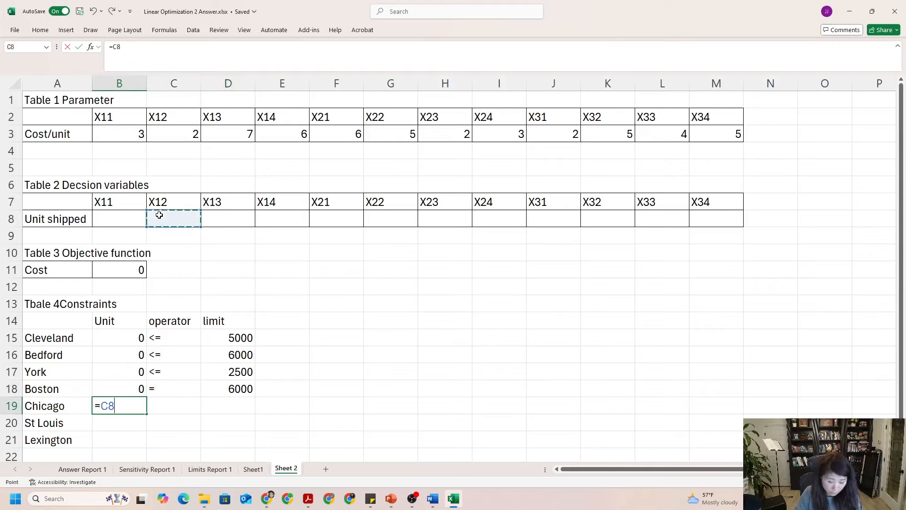
{"action": "type", "text": "+"}
{"action": "left_click", "coordinate": [323, 214]}
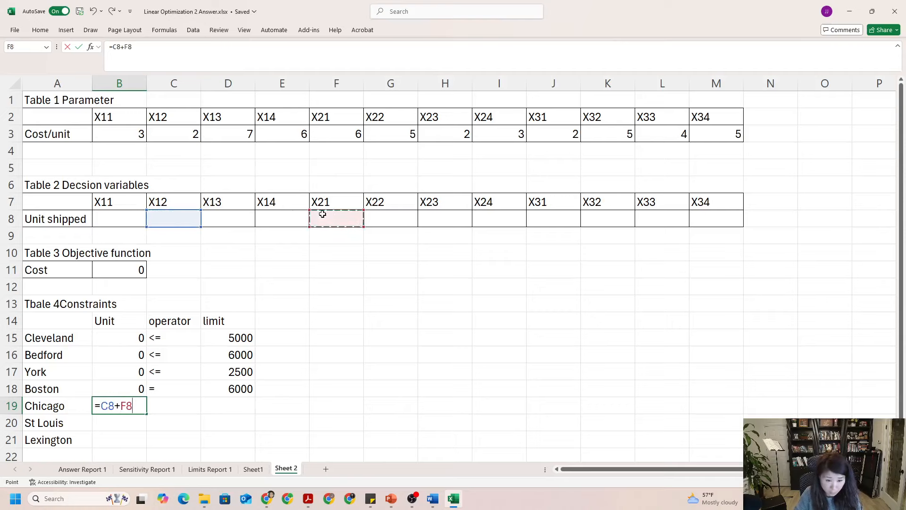
{"action": "key", "text": "BackSpace"}
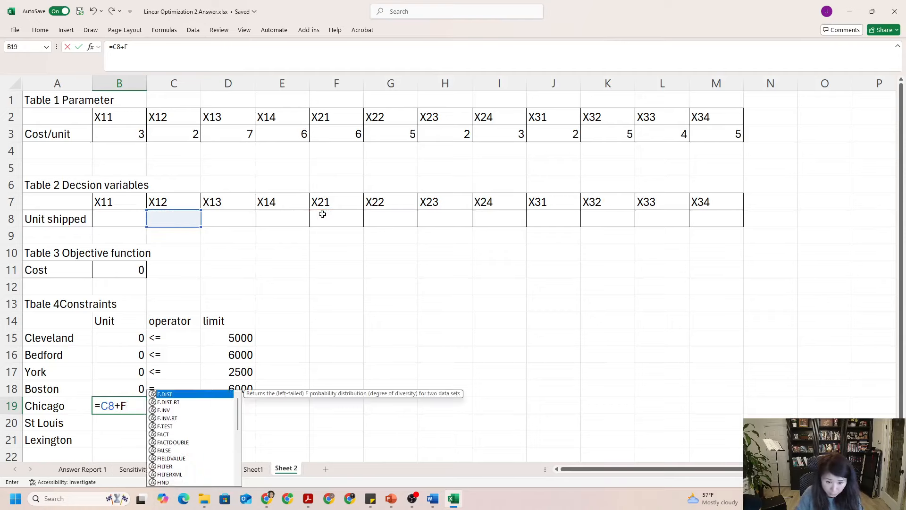
{"action": "key", "text": "BackSpace"}
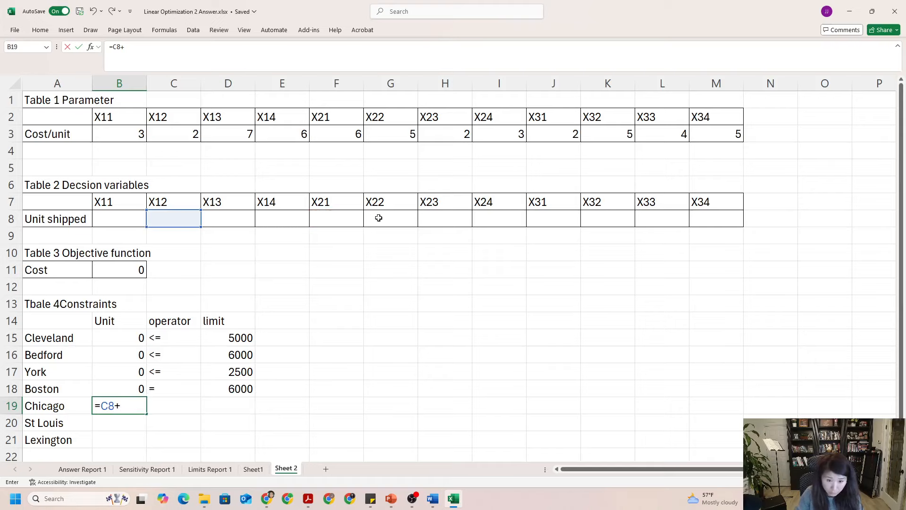
Step: Add G8 and K8 to Chicago's formula in B19 and enter it as =C8+G8+K8
{"action": "left_click", "coordinate": [379, 218]}
{"action": "type", "text": "+"}
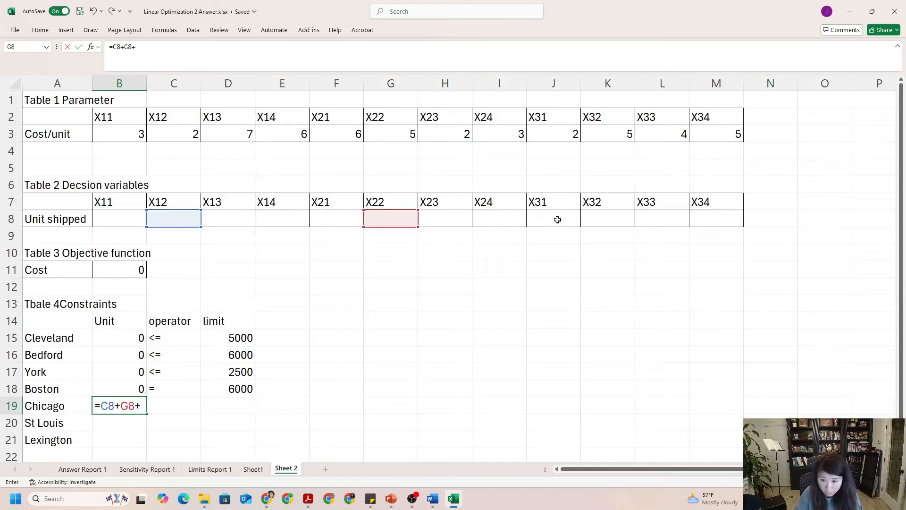
{"action": "left_click", "coordinate": [591, 217]}
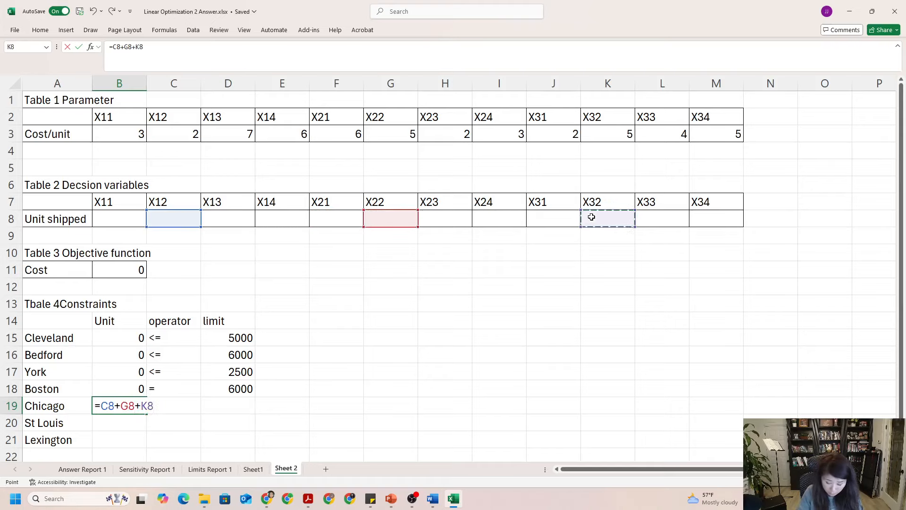
{"action": "key", "text": "Return"}
Step: Fill the = operator from C18 down through C20 and enter Chicago's limit 4000 in D19
{"action": "left_click", "coordinate": [174, 395]}
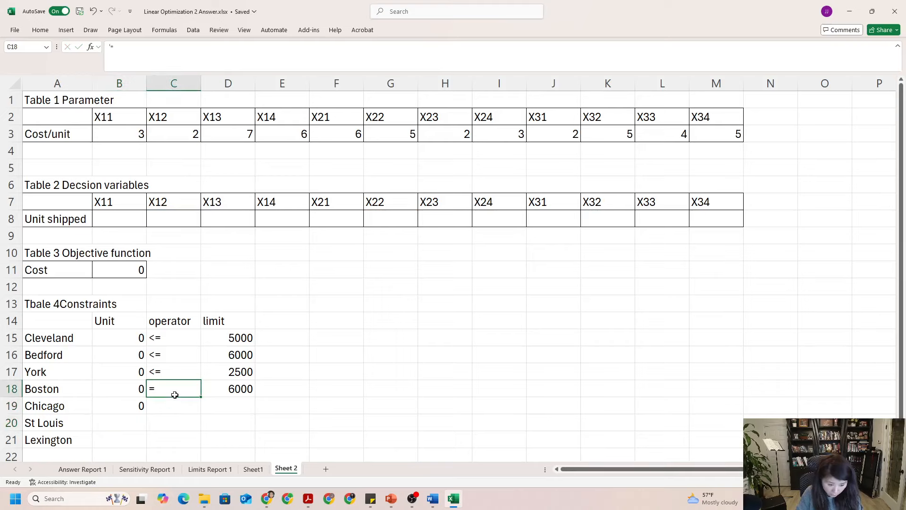
{"action": "left_click_drag", "start_coordinate": [201, 397], "coordinate": [200, 428]}
{"action": "left_click", "coordinate": [228, 407]}
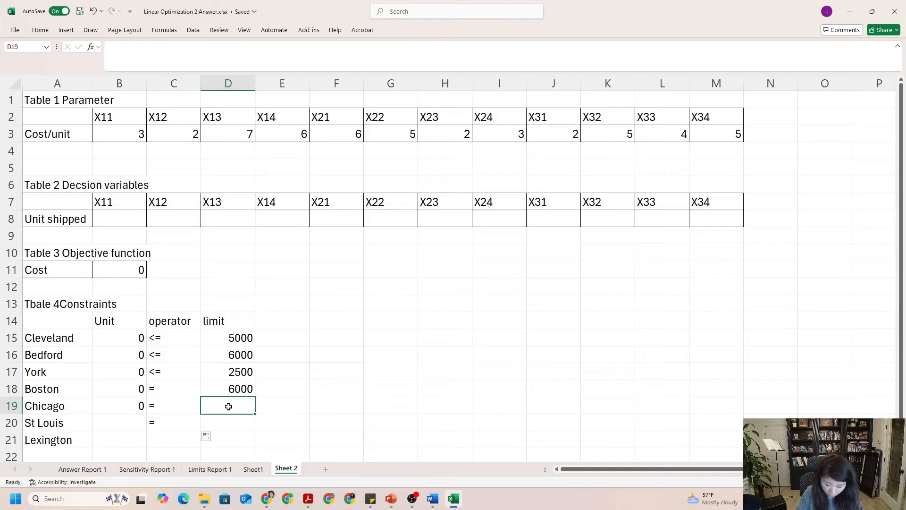
{"action": "type", "text": "4000"}
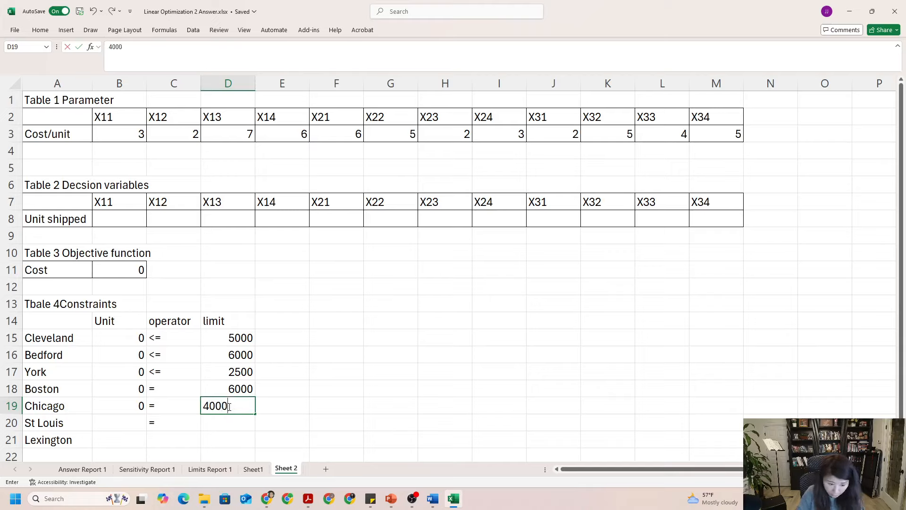
{"action": "left_click", "coordinate": [142, 421]}
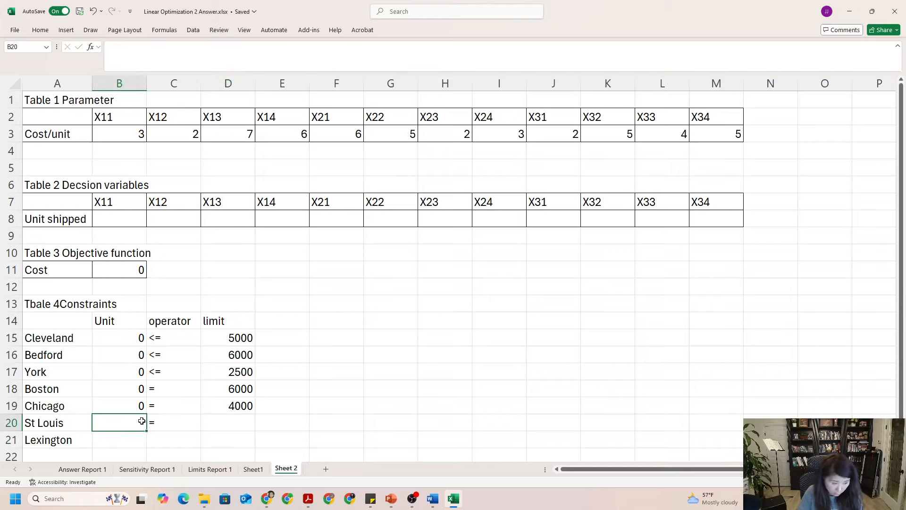
Step: Enter St Louis's unit formula =D8+H8+L8 in B20
{"action": "type", "text": "="}
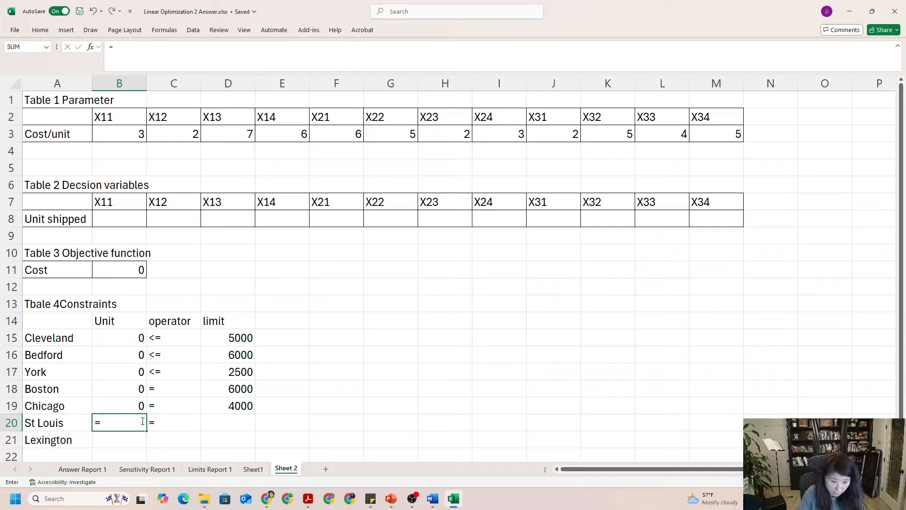
{"action": "left_click", "coordinate": [229, 223]}
{"action": "type", "text": "+"}
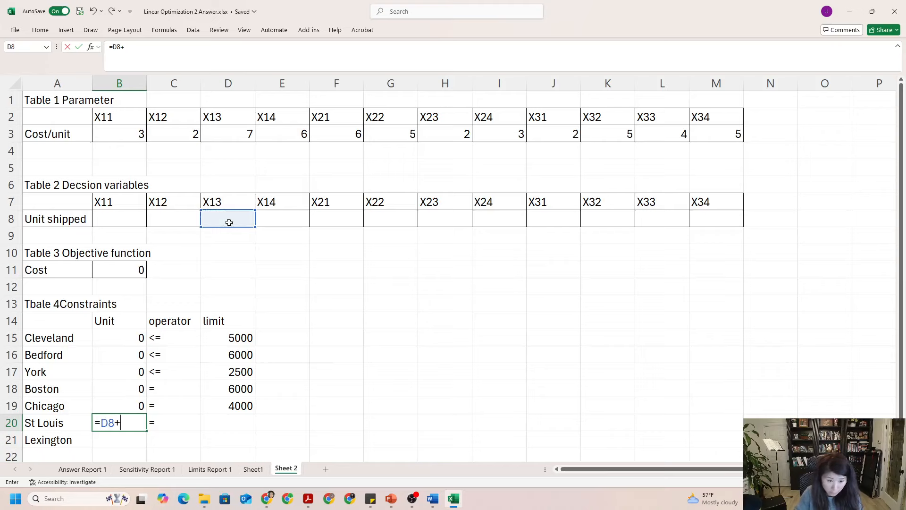
{"action": "left_click", "coordinate": [428, 218]}
{"action": "type", "text": "+"}
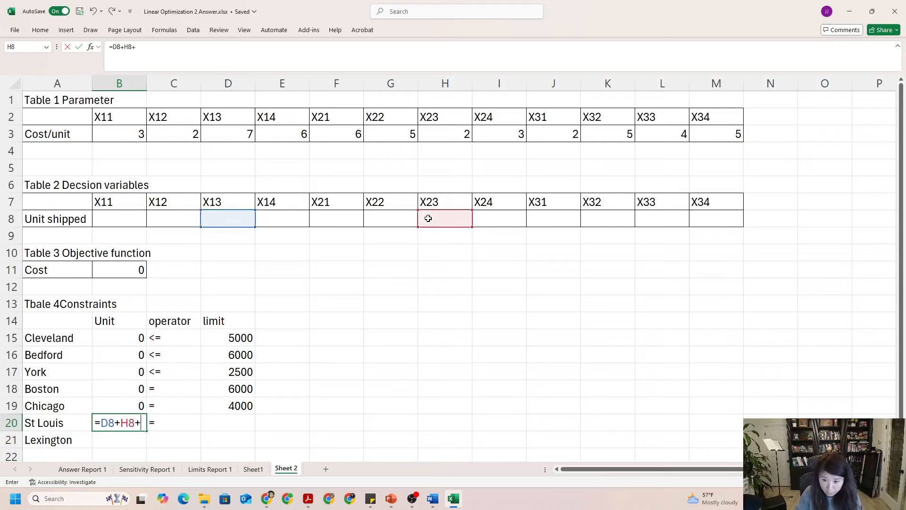
{"action": "left_click", "coordinate": [664, 219]}
{"action": "key", "text": "Return"}
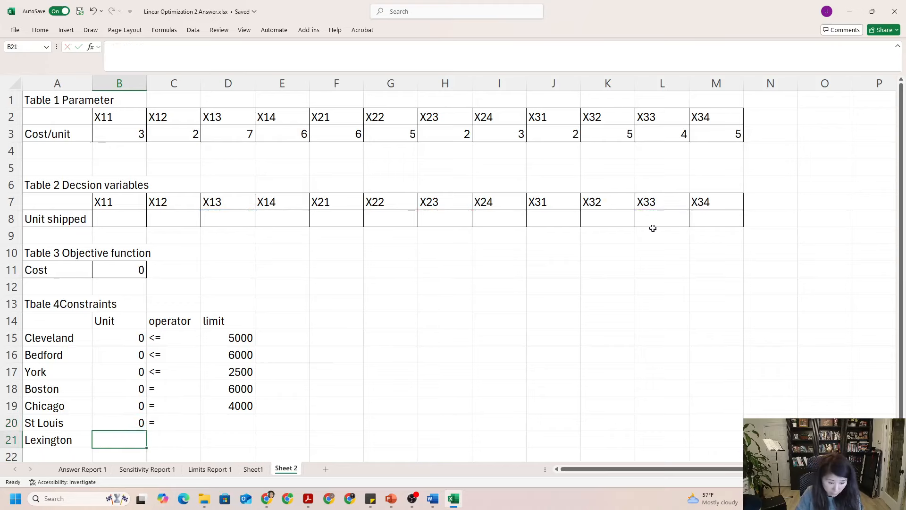
Step: Fill the = operator from C20 down to Lexington's row in C21
{"action": "scroll", "coordinate": [652, 226], "scroll_direction": "down", "scroll_amount": 2}
{"action": "left_click", "coordinate": [160, 323]}
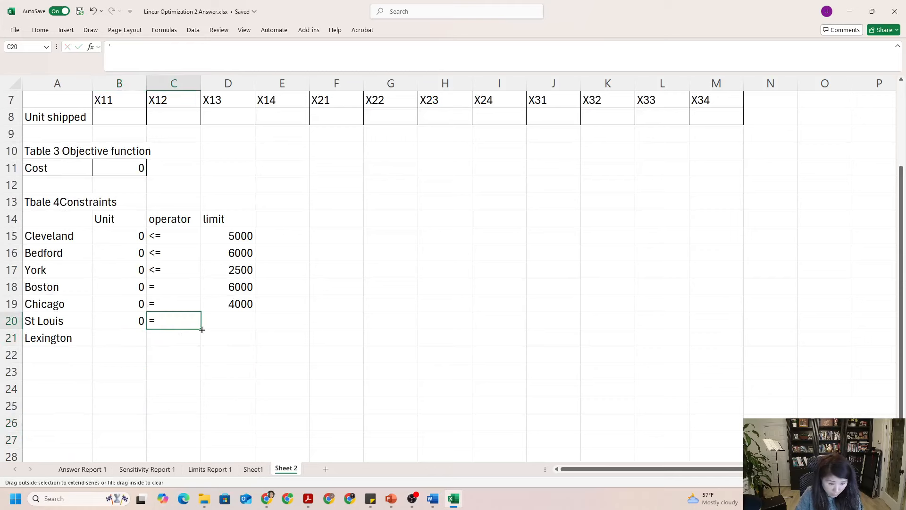
{"action": "left_click_drag", "start_coordinate": [201, 330], "coordinate": [201, 344]}
Step: Enter Lexington's unit formula =E8+I8+M8 in B21
{"action": "left_click", "coordinate": [131, 335]}
{"action": "type", "text": "="}
{"action": "left_click", "coordinate": [277, 121]}
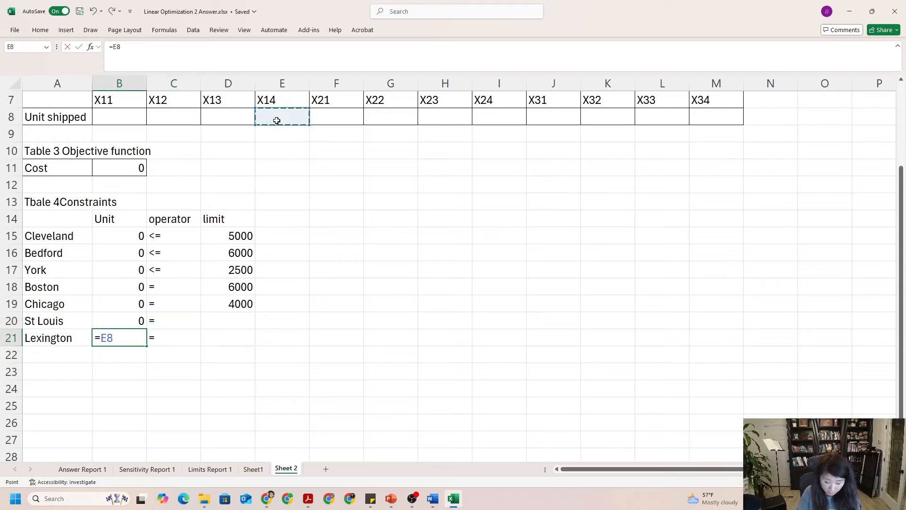
{"action": "type", "text": "+"}
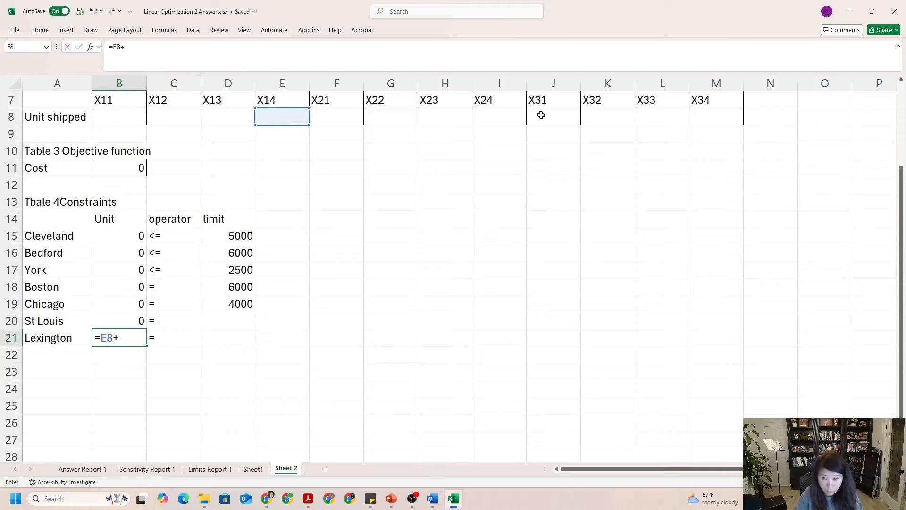
{"action": "left_click", "coordinate": [514, 115]}
{"action": "type", "text": "+"}
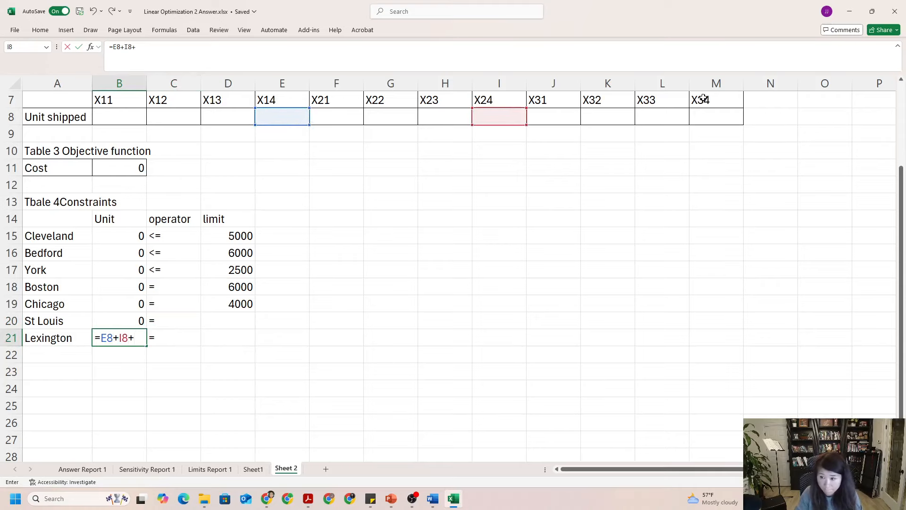
{"action": "left_click", "coordinate": [709, 116]}
{"action": "key", "text": "Return"}
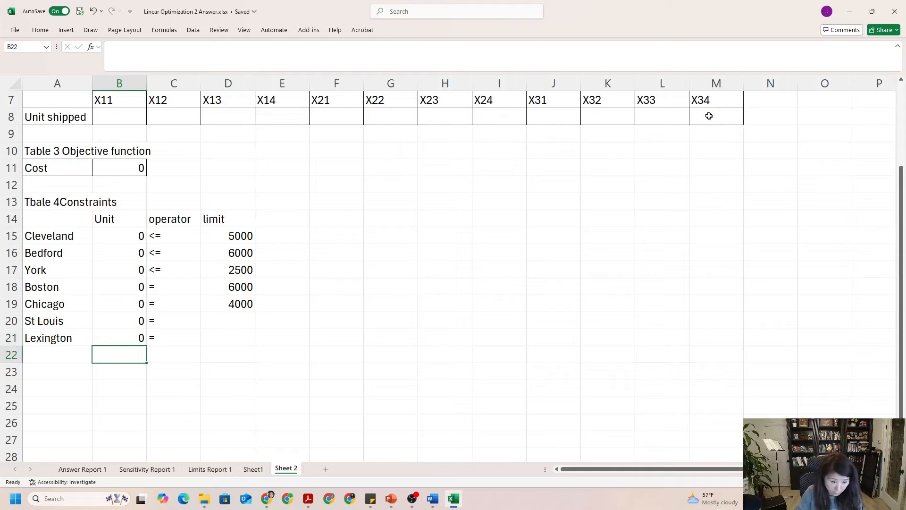
Step: Enter the limits 2000 for St Louis in D20 and 1500 for Lexington in D21
{"action": "left_click", "coordinate": [238, 321]}
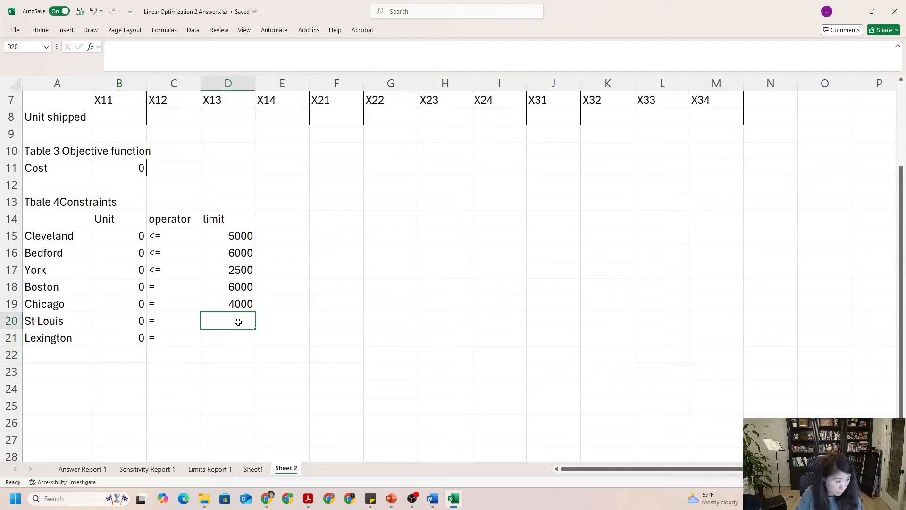
{"action": "type", "text": "2000"}
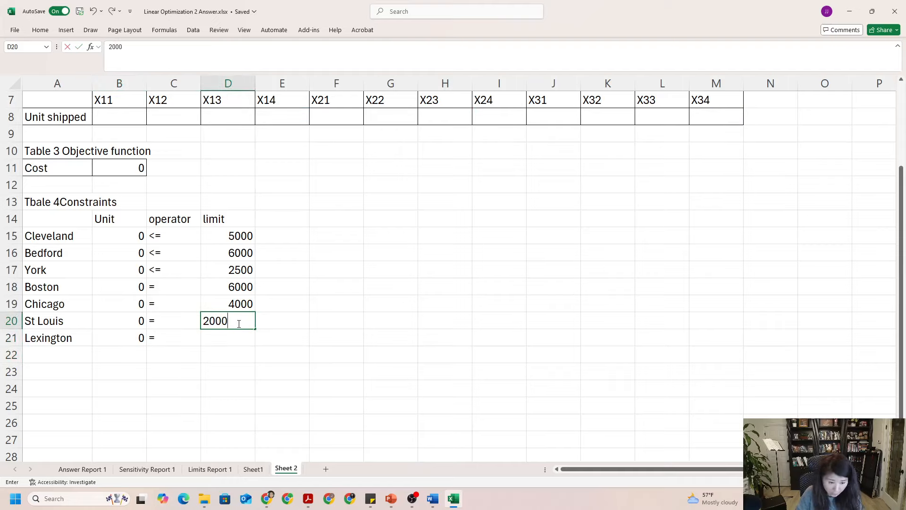
{"action": "left_click", "coordinate": [240, 341]}
{"action": "type", "text": "1500"}
{"action": "left_click", "coordinate": [334, 325]}
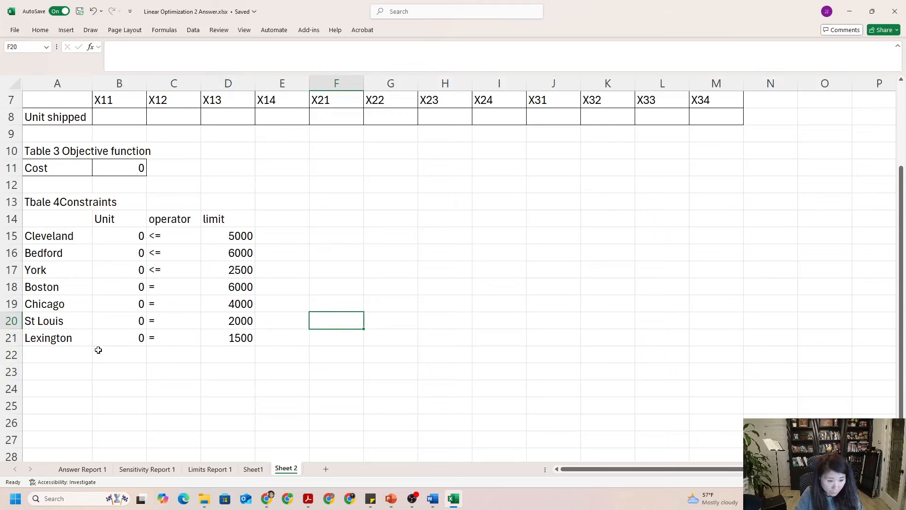
{"action": "scroll", "coordinate": [99, 350], "scroll_direction": "up", "scroll_amount": 2}
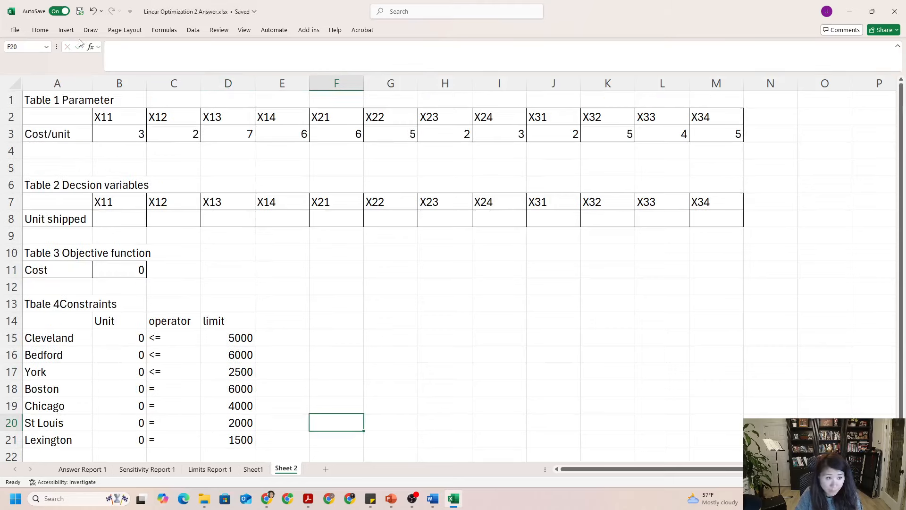
{"action": "left_click", "coordinate": [193, 30]}
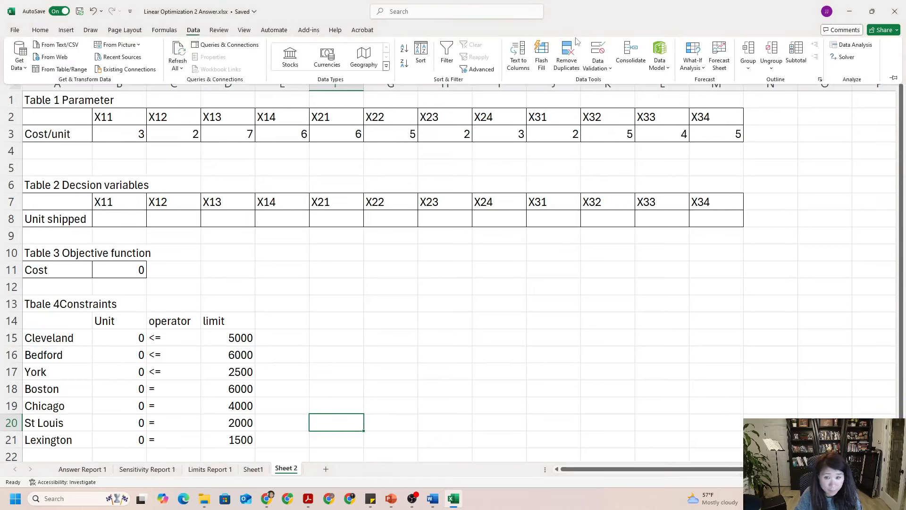
{"action": "left_click", "coordinate": [855, 46]}
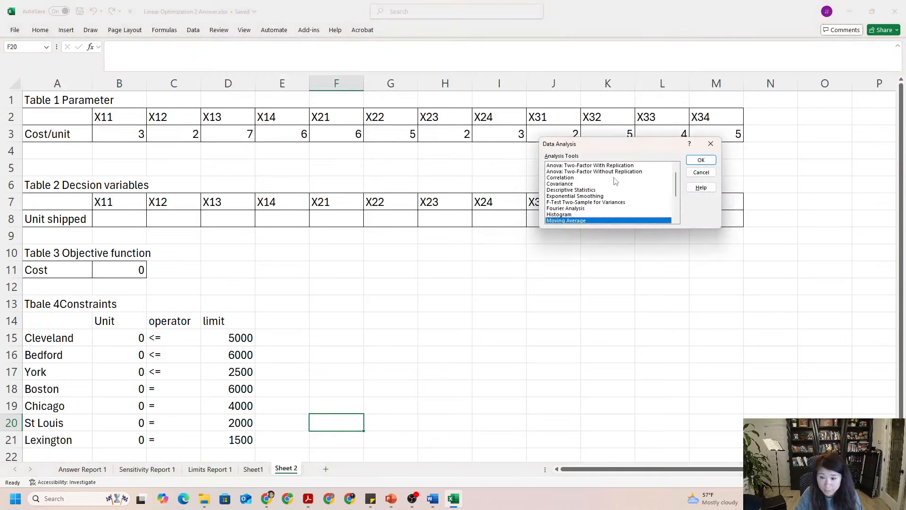
{"action": "left_click", "coordinate": [711, 143]}
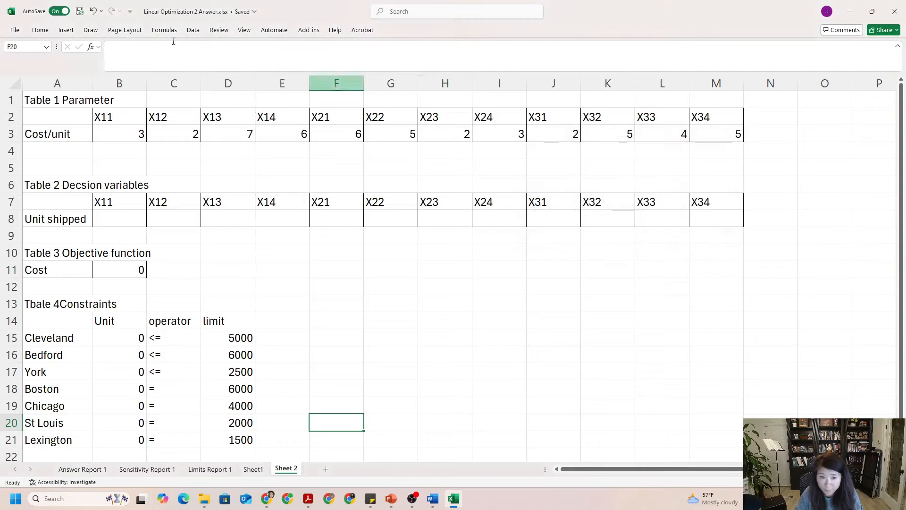
Step: Open Solver, set the objective to the cost cell B11 and choose Min as the goal
{"action": "left_click", "coordinate": [193, 29]}
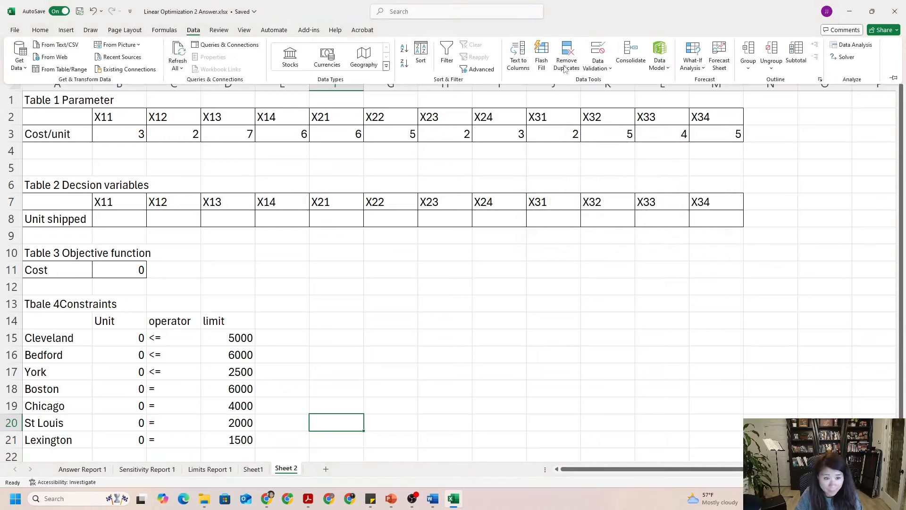
{"action": "left_click", "coordinate": [851, 58]}
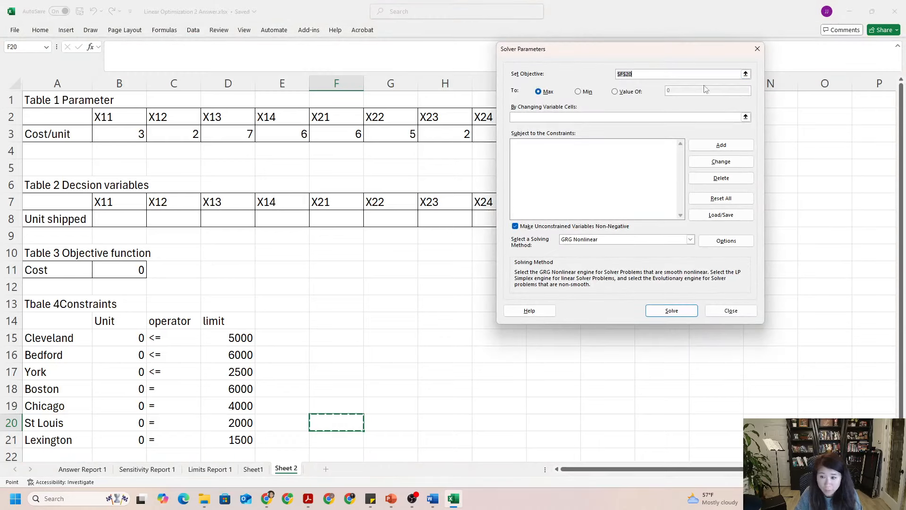
{"action": "left_click", "coordinate": [746, 74]}
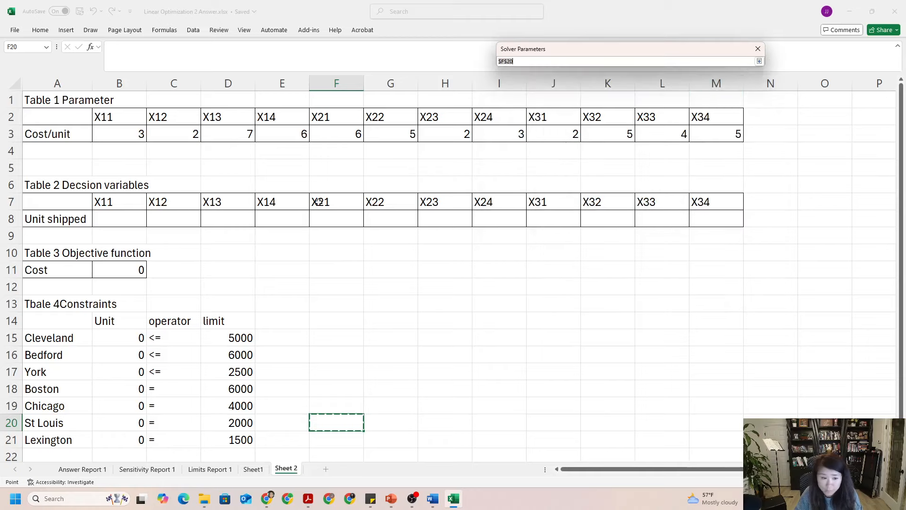
{"action": "left_click", "coordinate": [114, 268]}
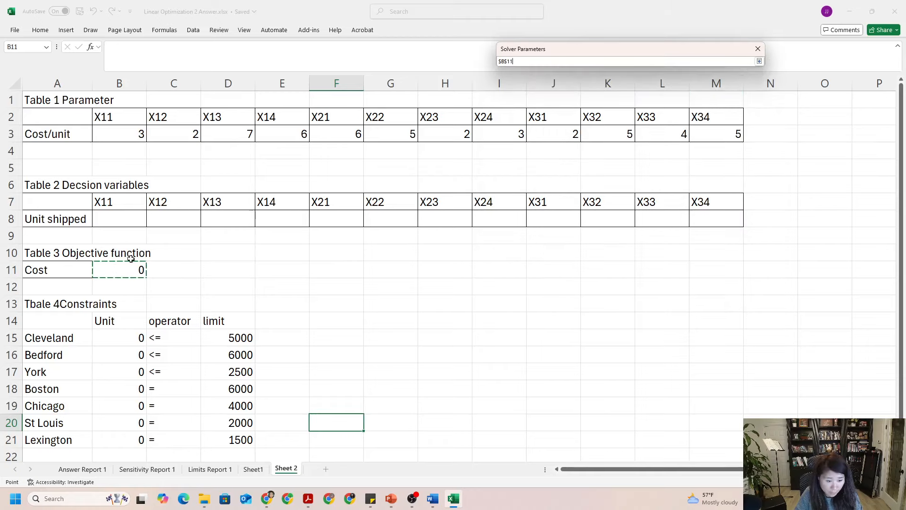
{"action": "left_click", "coordinate": [759, 61]}
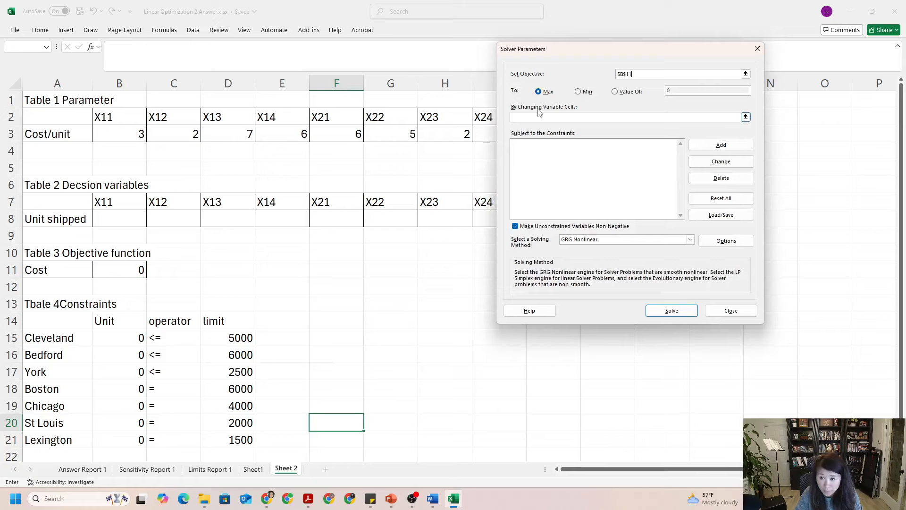
{"action": "left_click", "coordinate": [579, 93]}
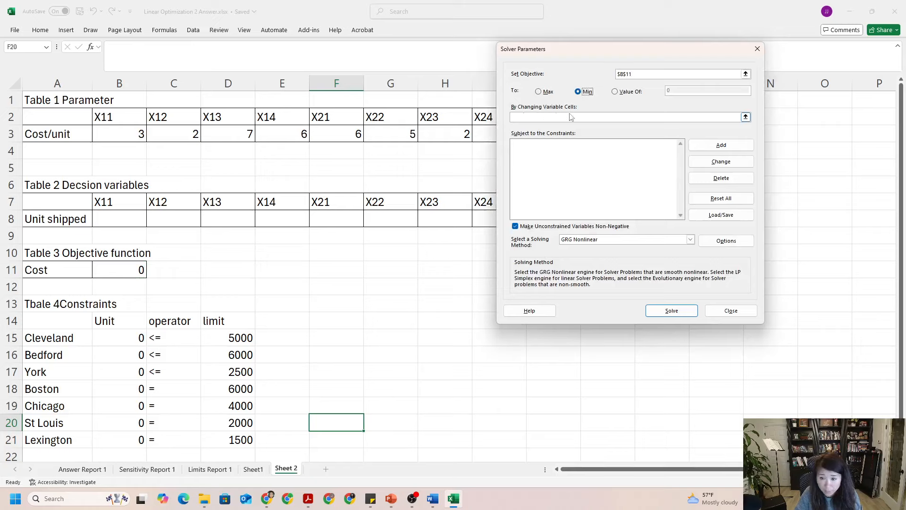
Step: Set Solver's changing variable cells to the unit shipped range B8:M8
{"action": "left_click", "coordinate": [746, 118]}
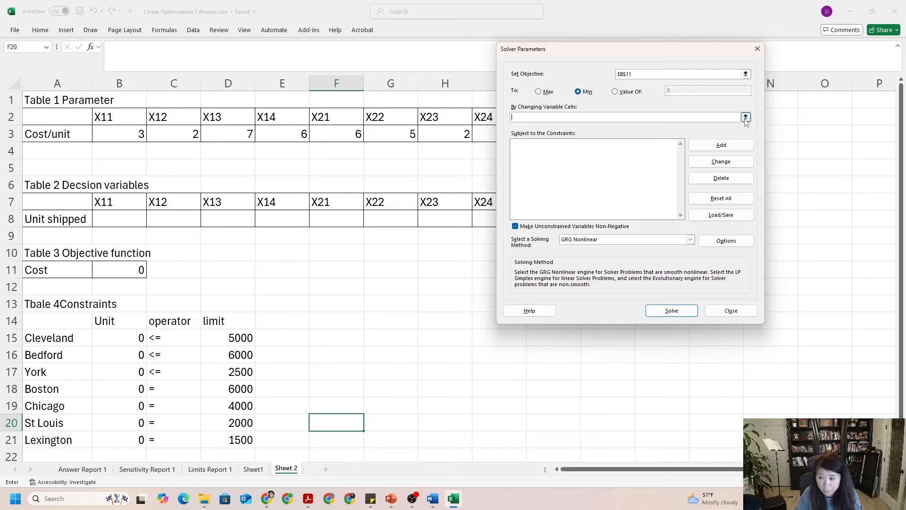
{"action": "left_click_drag", "start_coordinate": [137, 216], "coordinate": [704, 217]}
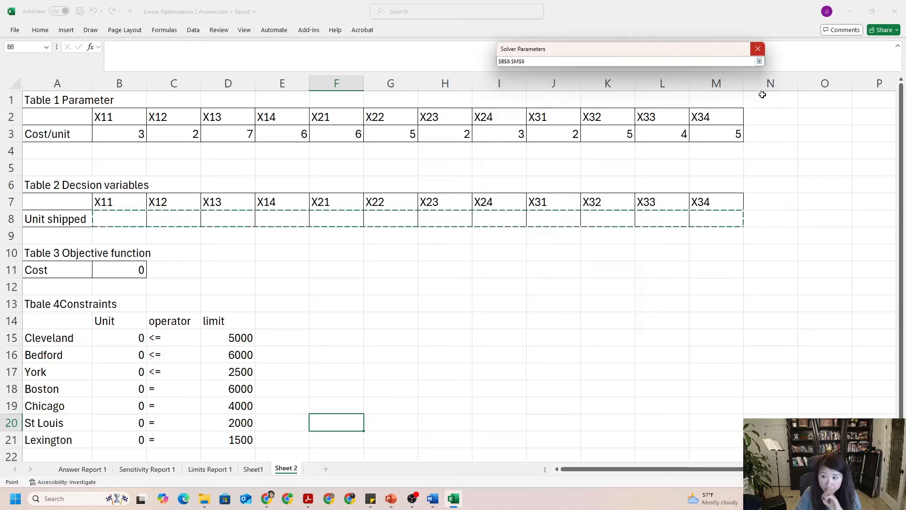
{"action": "left_click", "coordinate": [760, 61]}
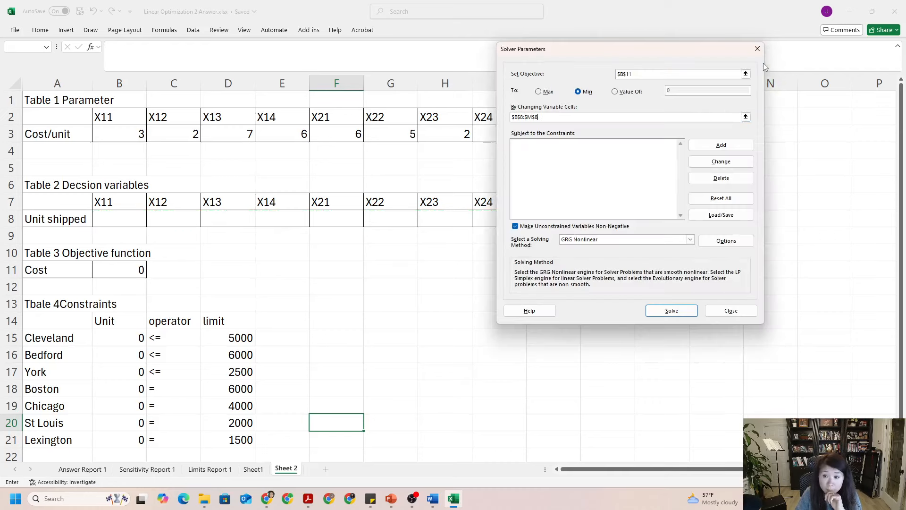
Step: Add a Solver constraint requiring the supply units B15:B17 <= the limits D15:D17
{"action": "left_click", "coordinate": [721, 146]}
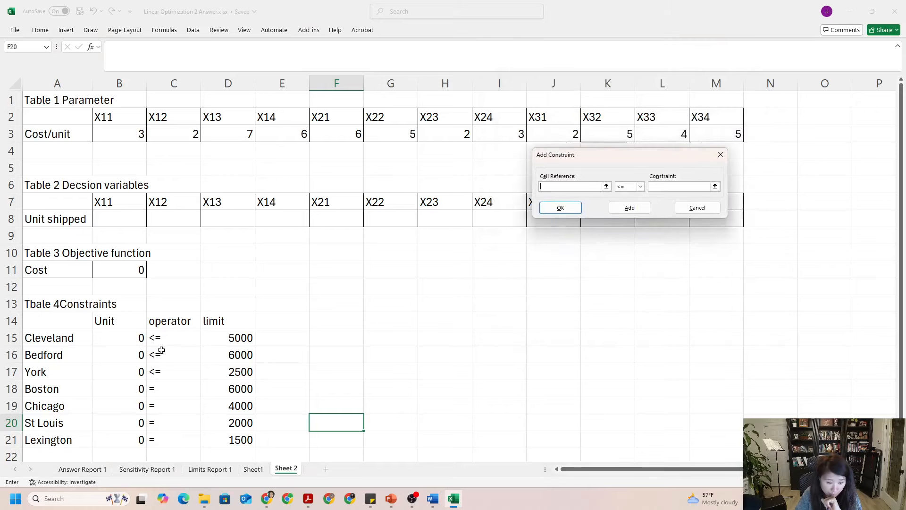
{"action": "left_click_drag", "start_coordinate": [126, 337], "coordinate": [126, 373]}
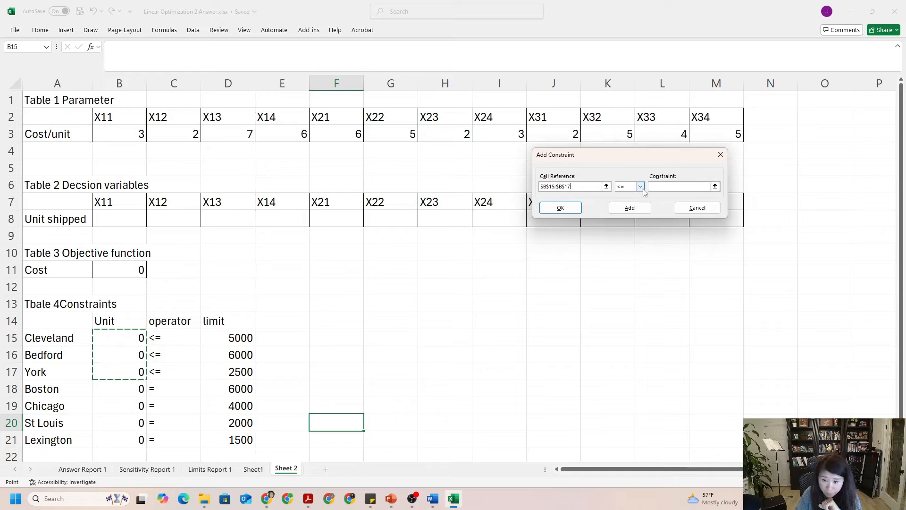
{"action": "left_click", "coordinate": [715, 186]}
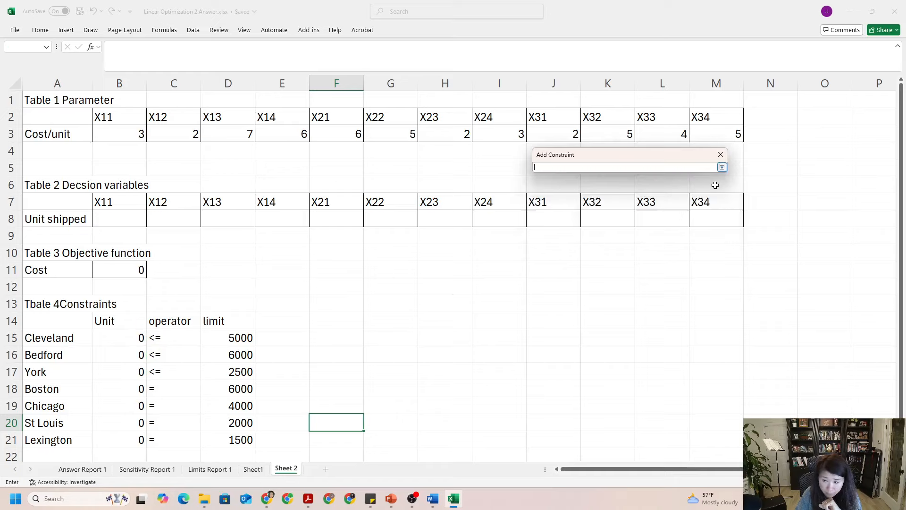
{"action": "left_click_drag", "start_coordinate": [227, 339], "coordinate": [226, 371]}
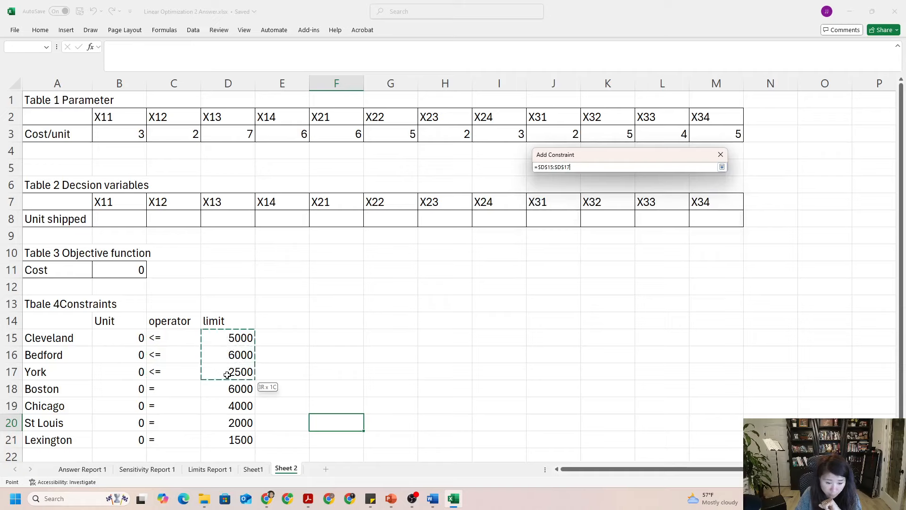
{"action": "left_click", "coordinate": [722, 168]}
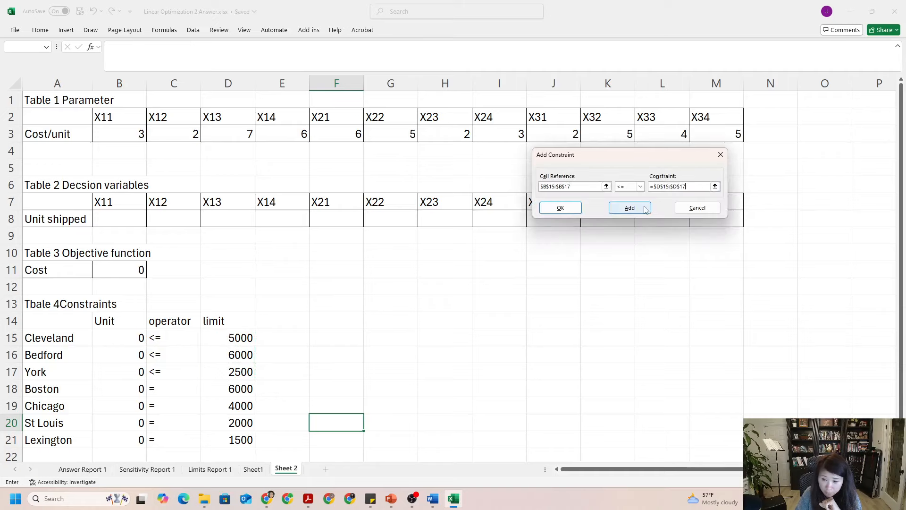
{"action": "left_click", "coordinate": [631, 208]}
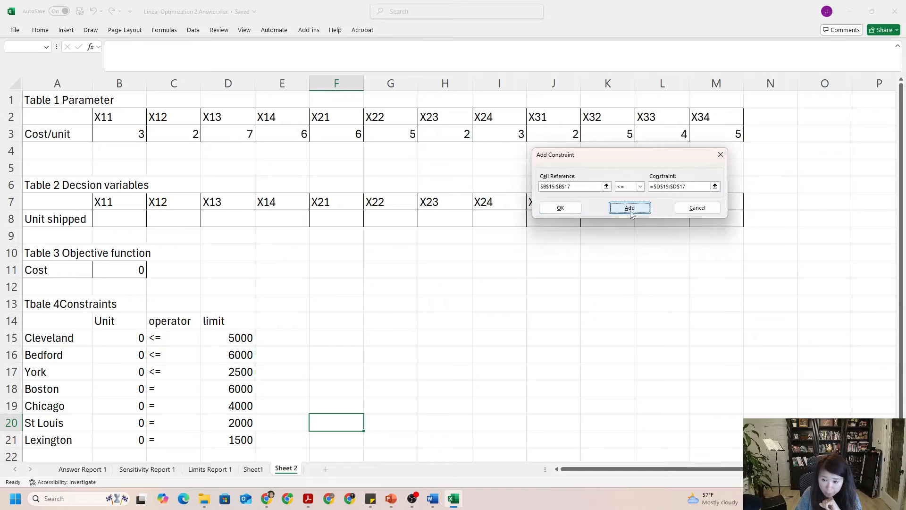
Step: Add a final Solver constraint requiring the demand units B18:B21 = the limits D18:D21
{"action": "left_click", "coordinate": [118, 391]}
{"action": "left_click_drag", "start_coordinate": [118, 391], "coordinate": [117, 438]}
{"action": "left_click", "coordinate": [640, 186]}
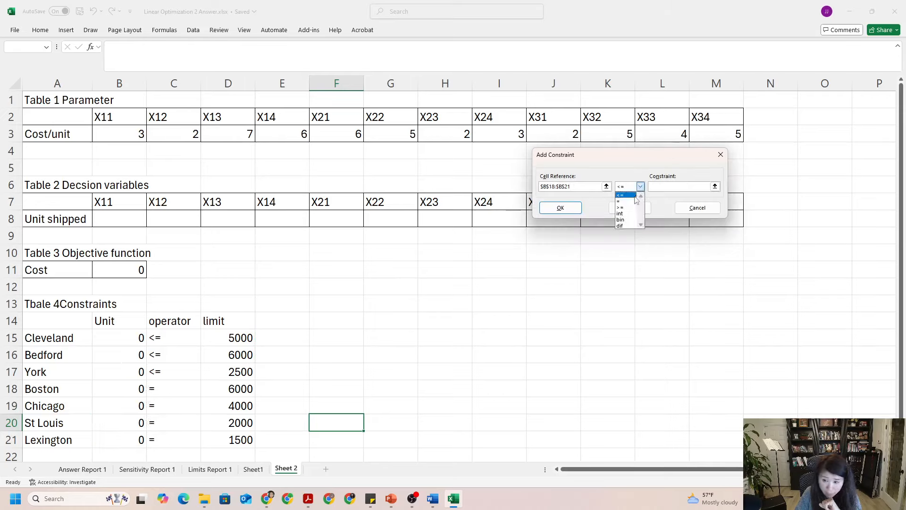
{"action": "left_click", "coordinate": [629, 199]}
{"action": "left_click", "coordinate": [715, 187]}
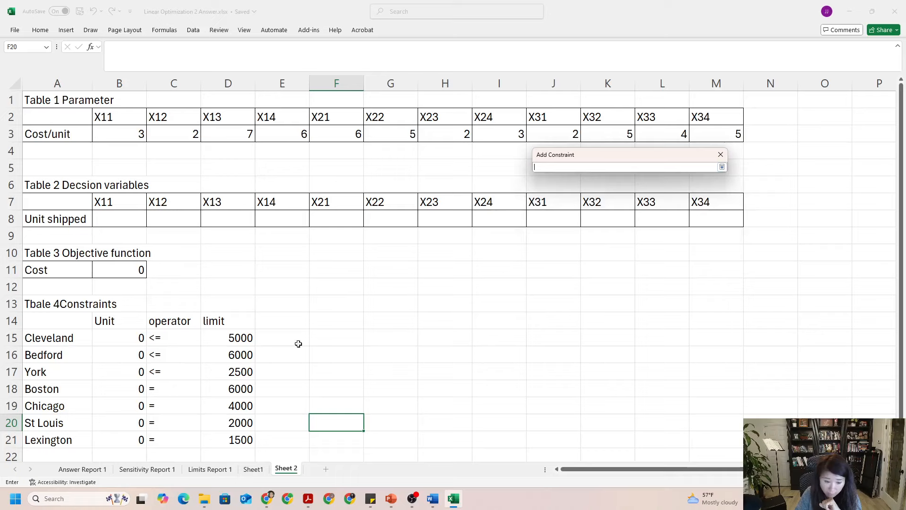
{"action": "left_click_drag", "start_coordinate": [234, 388], "coordinate": [239, 439]}
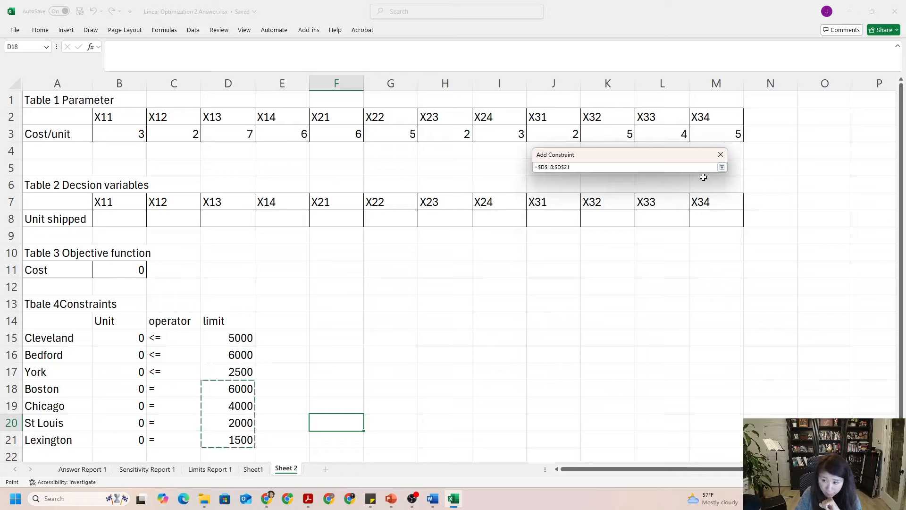
{"action": "left_click", "coordinate": [722, 167]}
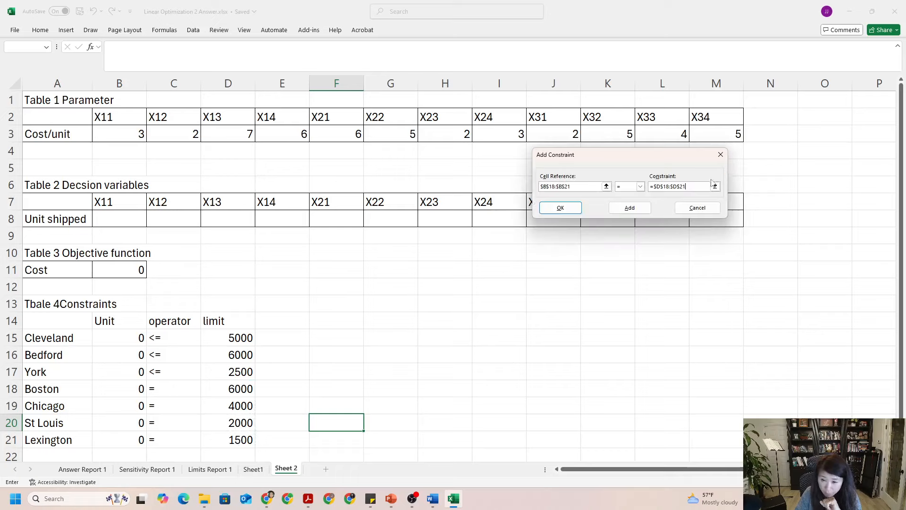
{"action": "left_click", "coordinate": [561, 208]}
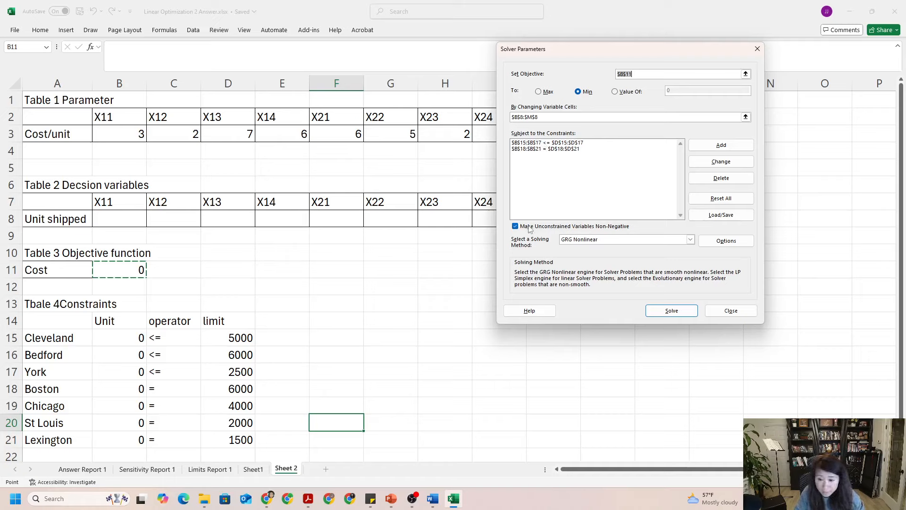
Step: Choose Simplex LP as the solving method and solve the model
{"action": "left_click", "coordinate": [690, 241]}
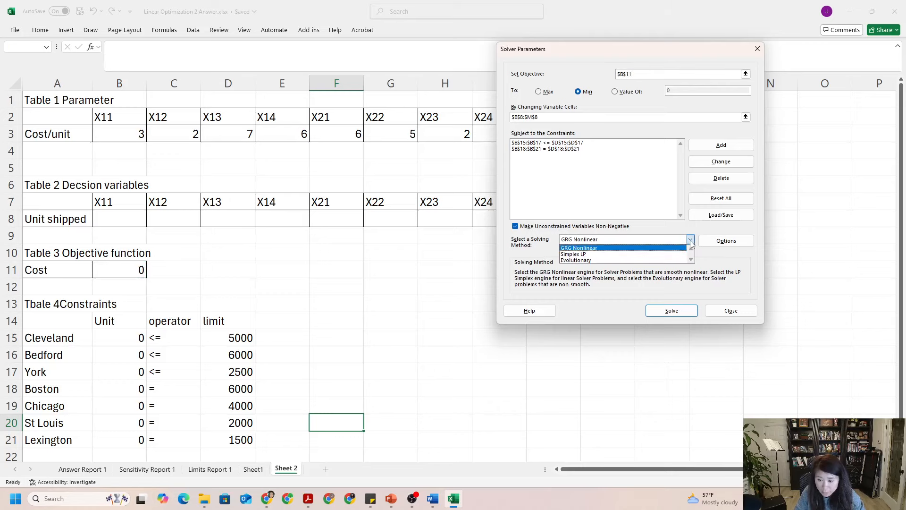
{"action": "left_click", "coordinate": [657, 255]}
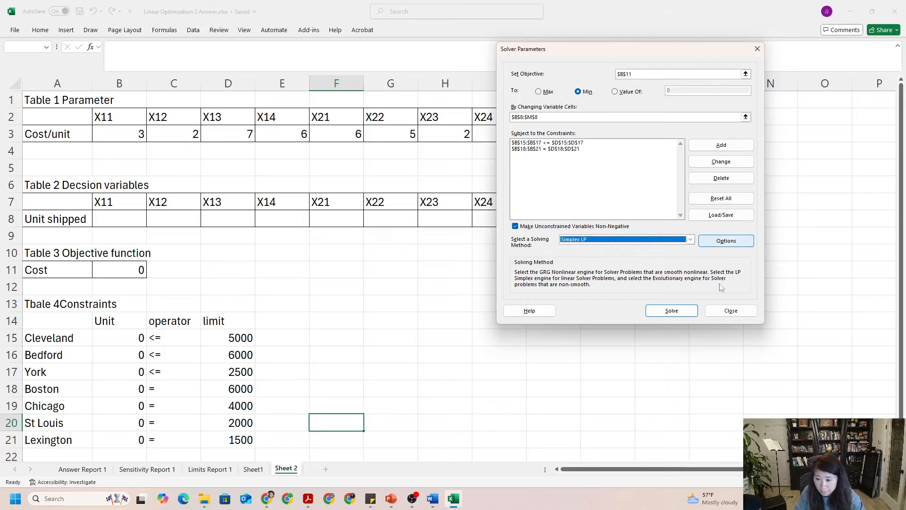
{"action": "left_click", "coordinate": [681, 313]}
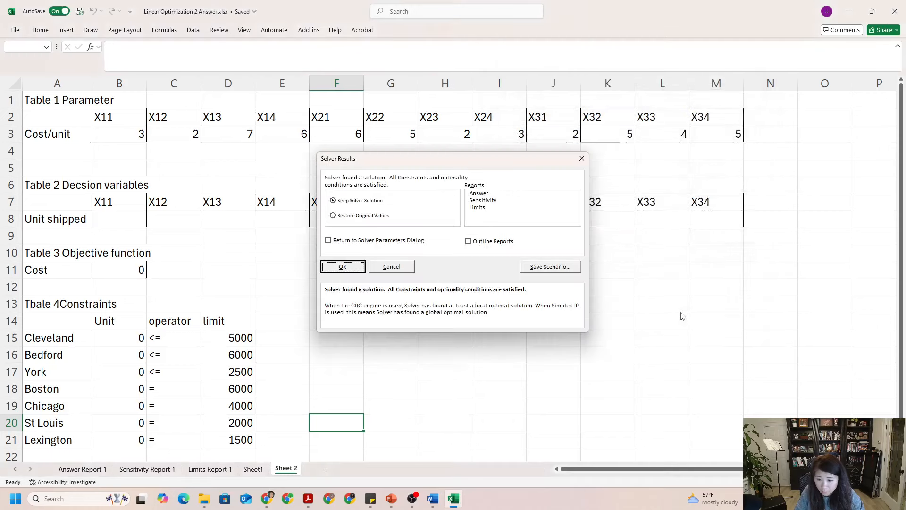
Step: Keep the Solver solution and generate the Answer, Sensitivity and Limits reports
{"action": "left_click_drag", "start_coordinate": [436, 164], "coordinate": [593, 263]}
{"action": "left_click", "coordinate": [628, 289]}
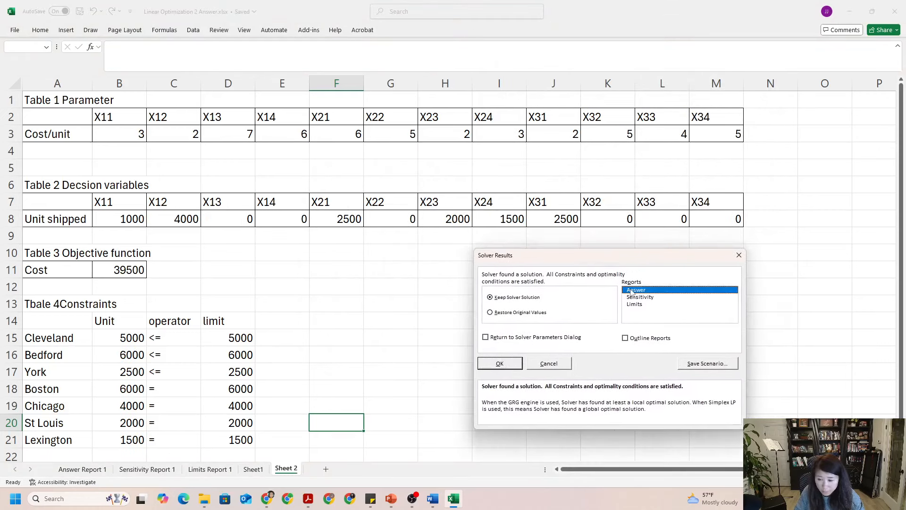
{"action": "left_click", "coordinate": [637, 298]}
{"action": "left_click", "coordinate": [637, 305]}
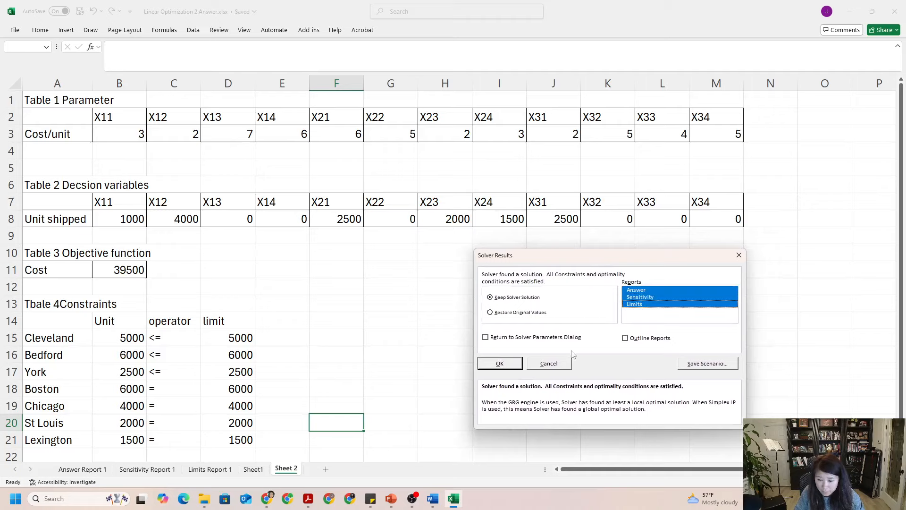
{"action": "left_click", "coordinate": [510, 363]}
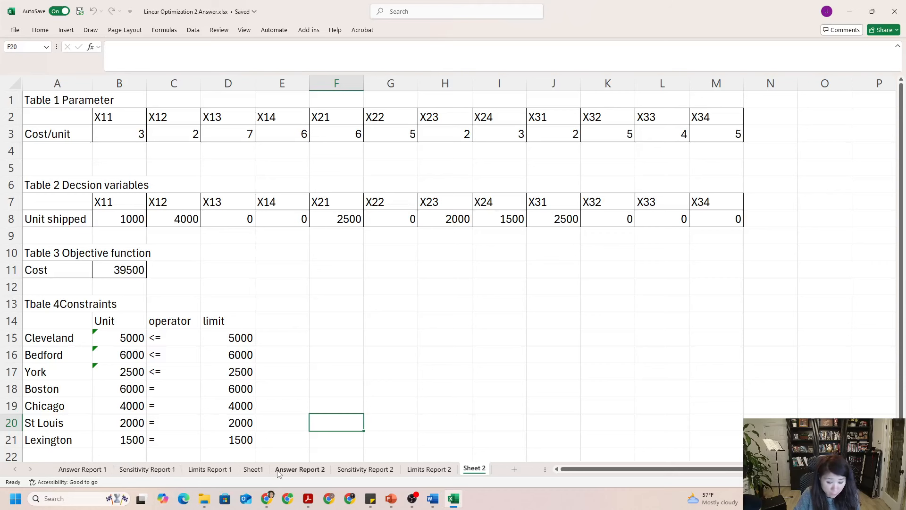
Step: Open Answer Report 2 and review the final values of the cost objective and unit shipped X11
{"action": "left_click", "coordinate": [296, 469]}
{"action": "left_click", "coordinate": [264, 273]}
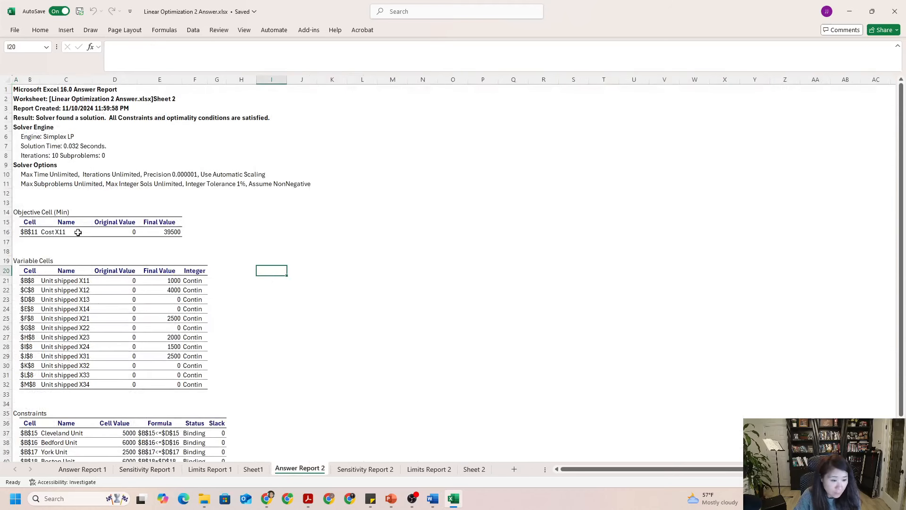
{"action": "left_click", "coordinate": [56, 234]}
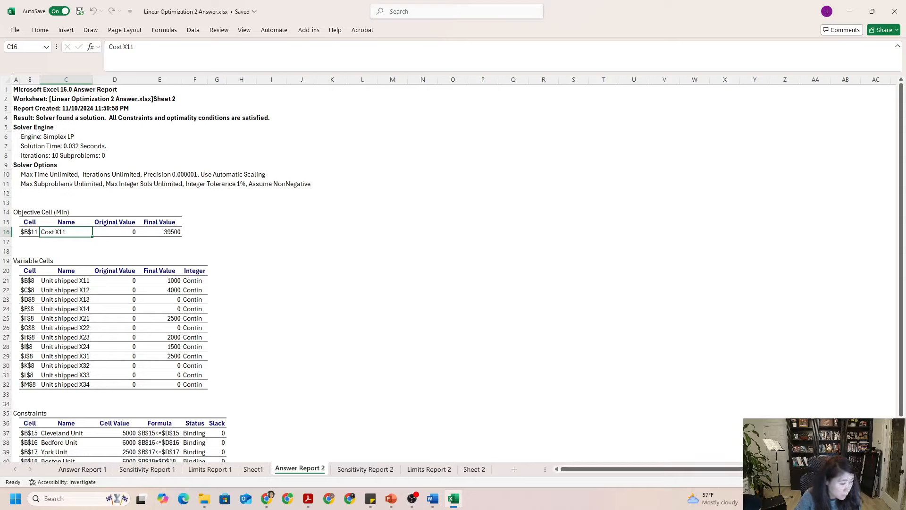
{"action": "left_click", "coordinate": [173, 234]}
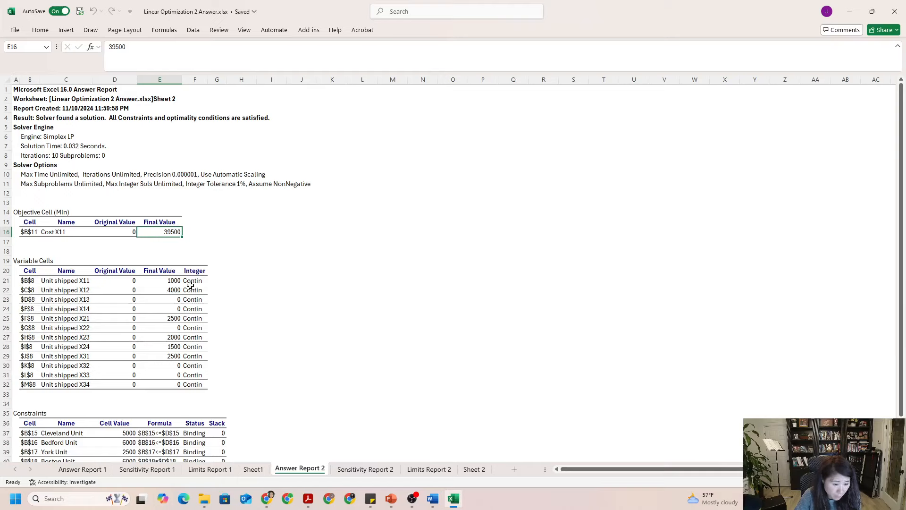
{"action": "left_click", "coordinate": [163, 282]}
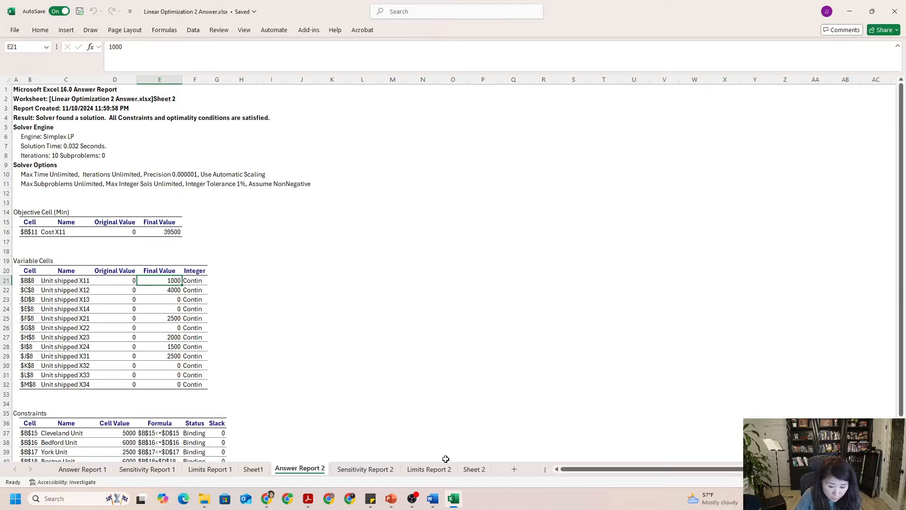
Step: Look up the decision variable definitions in the Word document, then return to Excel's Answer Report 2 and review the final values of X13, X14 and X21
{"action": "left_click", "coordinate": [431, 499]}
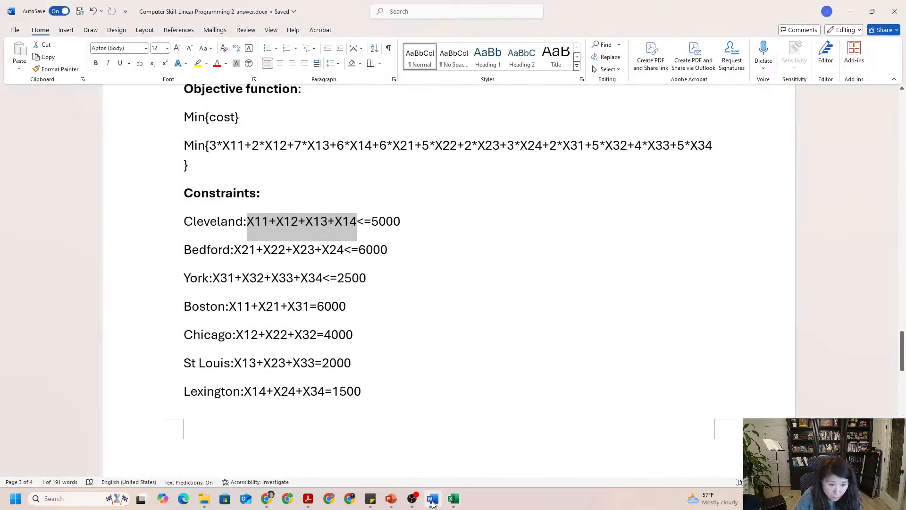
{"action": "scroll", "coordinate": [294, 258], "scroll_direction": "up", "scroll_amount": 7}
{"action": "scroll", "coordinate": [248, 177], "scroll_direction": "up", "scroll_amount": 2}
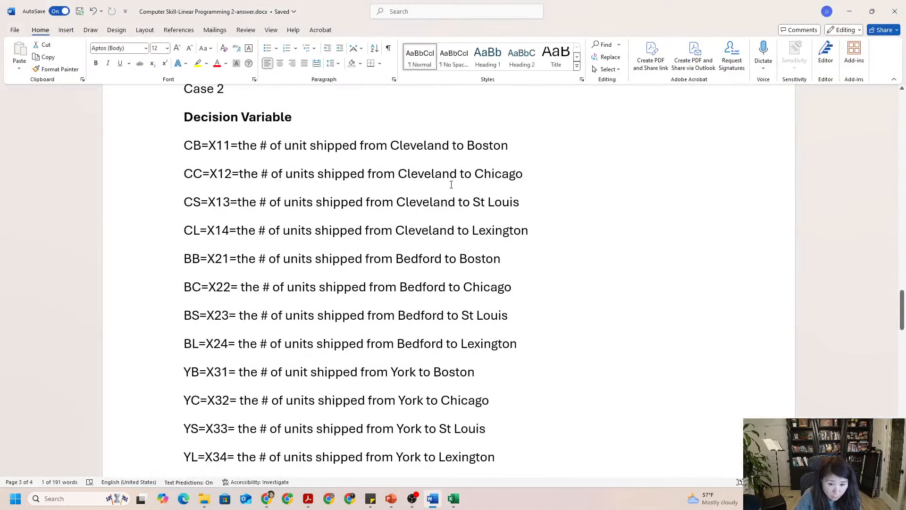
{"action": "left_click", "coordinate": [454, 499]}
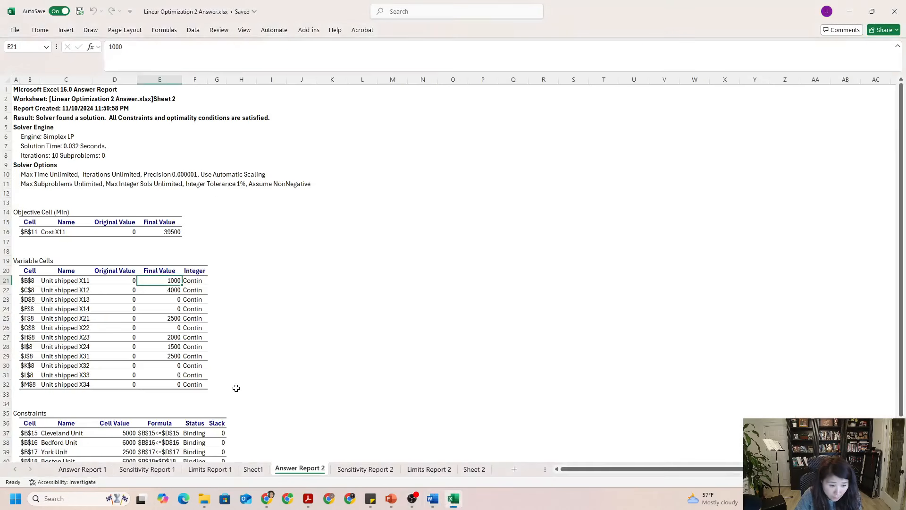
{"action": "left_click", "coordinate": [164, 298]}
{"action": "key", "text": "Down"}
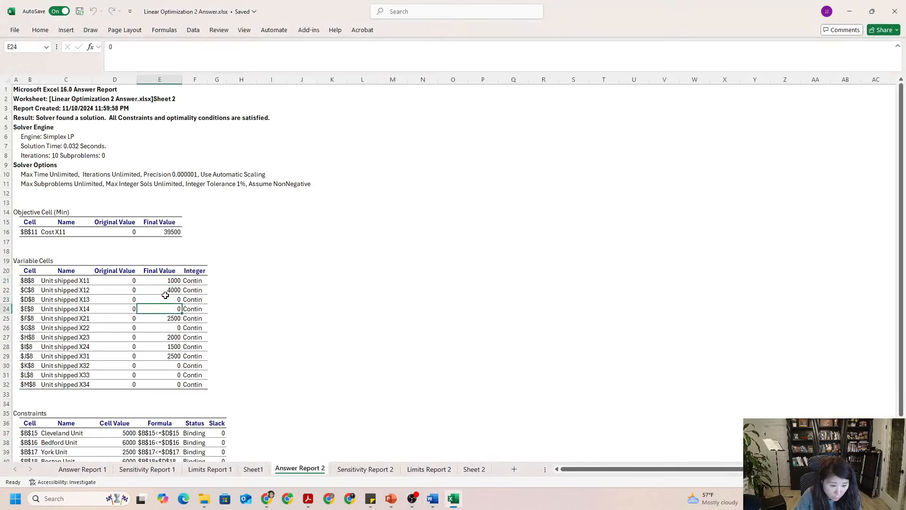
{"action": "left_click_drag", "start_coordinate": [165, 298], "coordinate": [168, 308]}
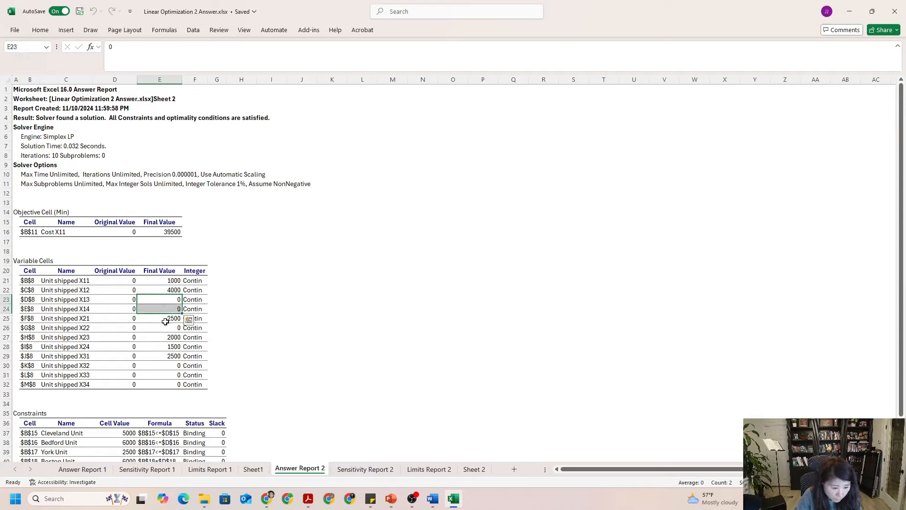
{"action": "left_click", "coordinate": [166, 320]}
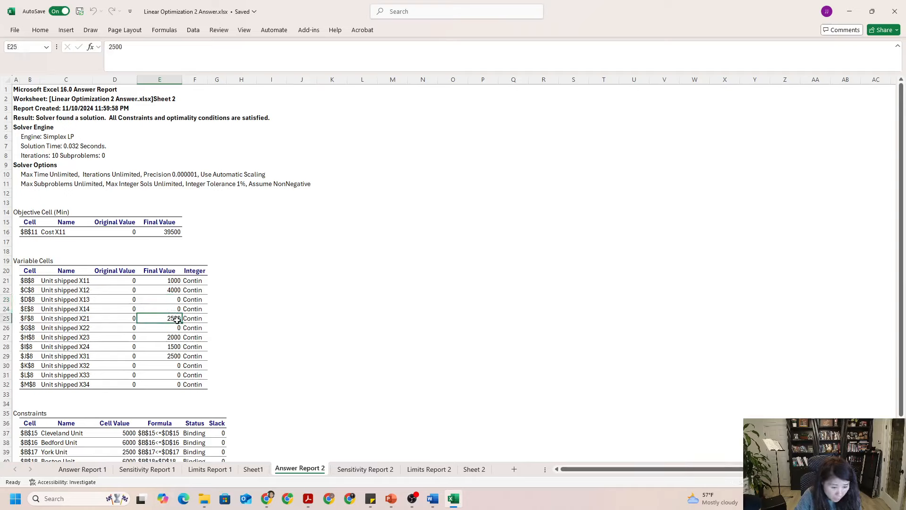
Step: Compare the Bedford and York shipment definitions in Word with the final values for X21 through X31 in Excel's Answer Report 2
{"action": "left_click", "coordinate": [434, 504]}
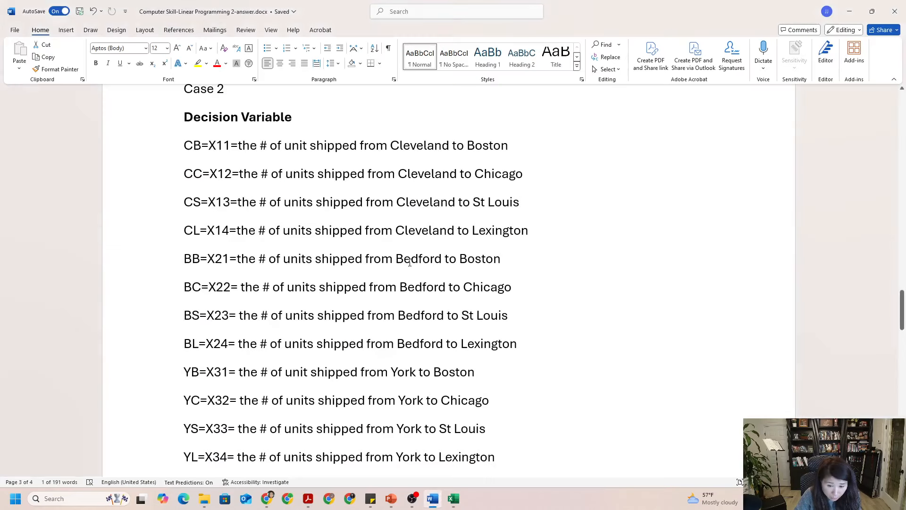
{"action": "left_click", "coordinate": [433, 499]}
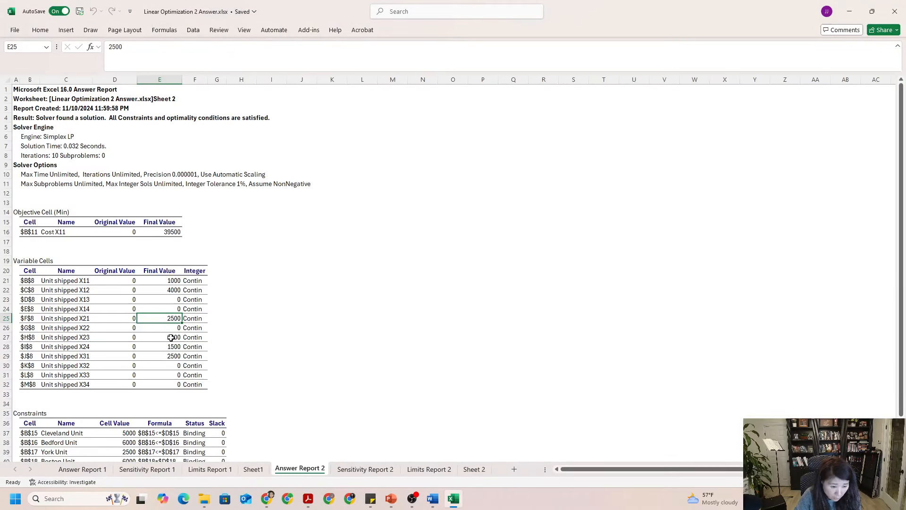
{"action": "left_click", "coordinate": [438, 504]}
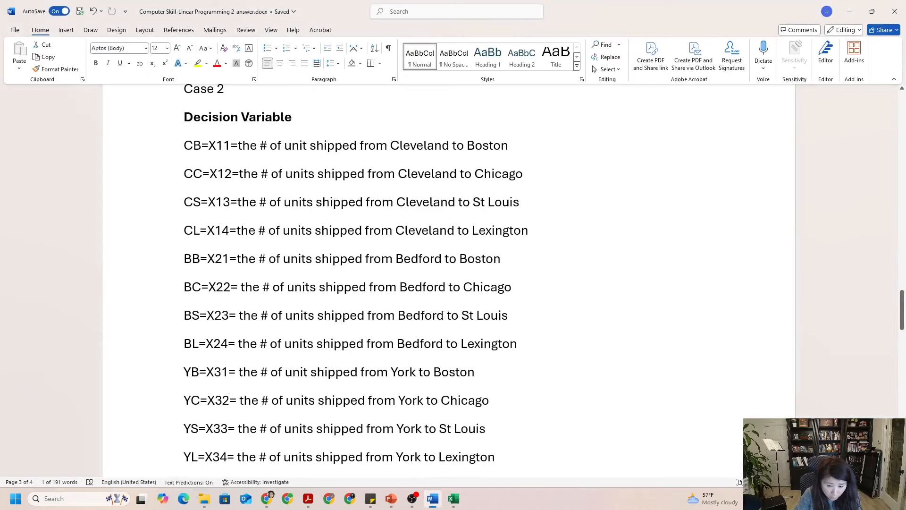
{"action": "left_click", "coordinate": [434, 499]}
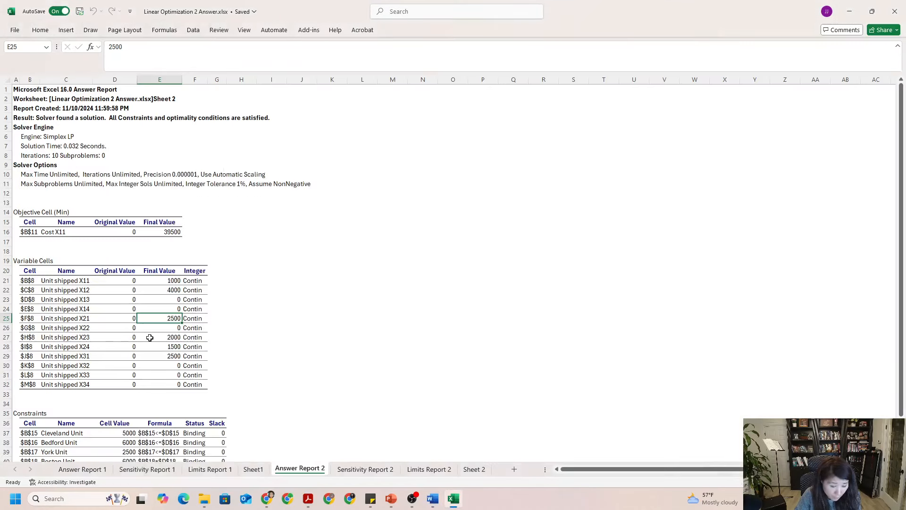
{"action": "left_click", "coordinate": [119, 347]}
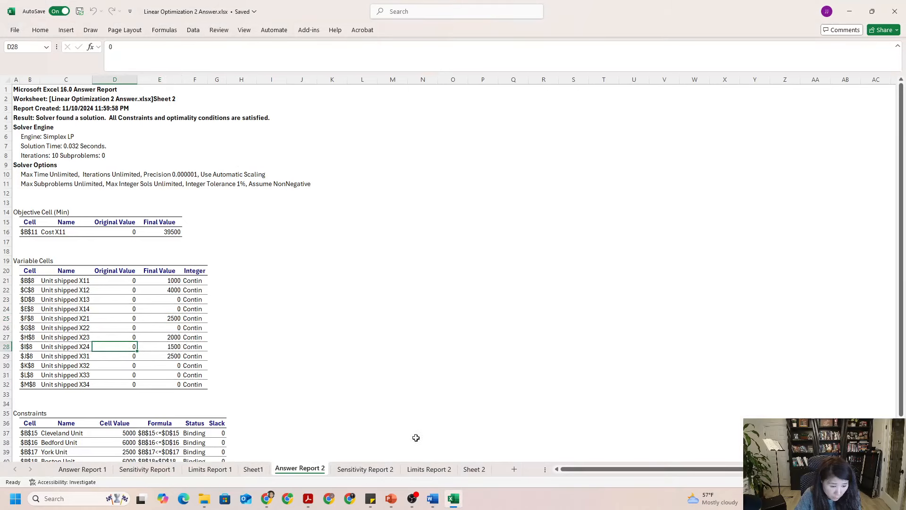
{"action": "left_click", "coordinate": [432, 500]}
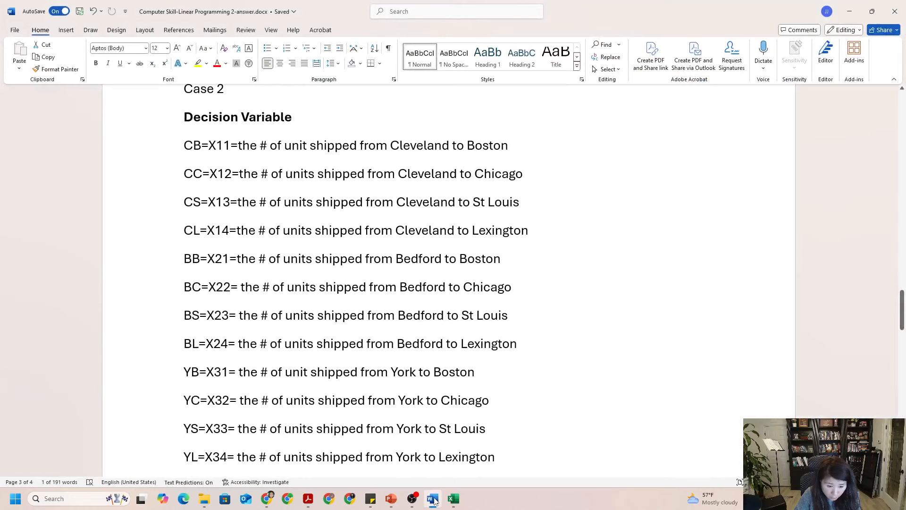
{"action": "left_click", "coordinate": [434, 499]}
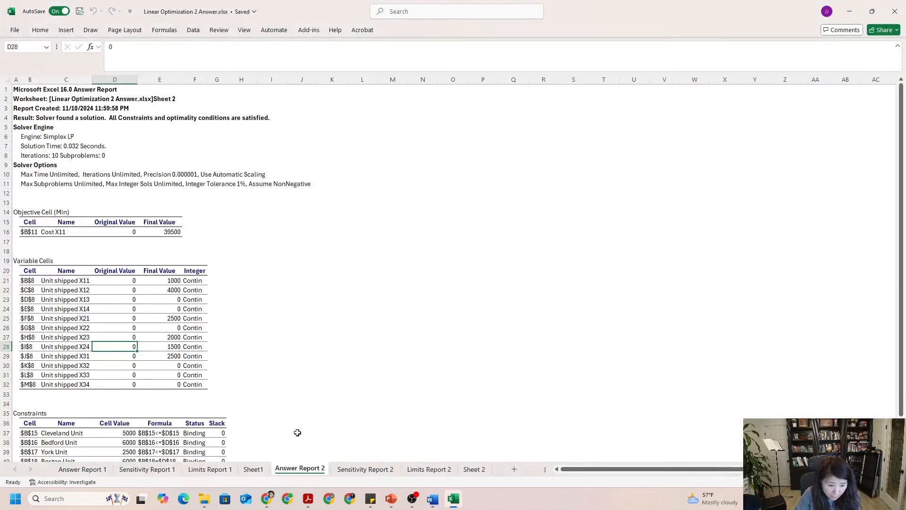
{"action": "left_click", "coordinate": [96, 356]}
{"action": "left_click_drag", "start_coordinate": [96, 356], "coordinate": [174, 358]}
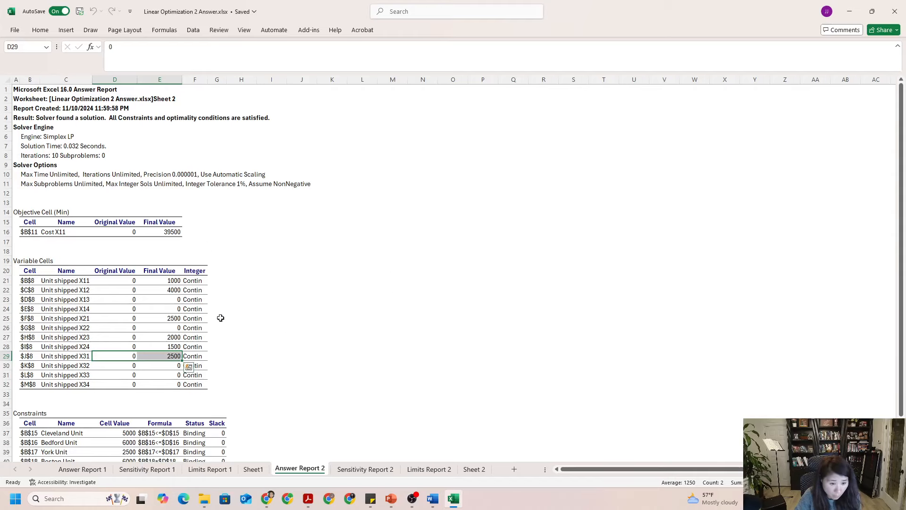
Step: Examine the Constraints table of Answer Report 2, covering the demand formulas in rows 40 to 43 and the status of all constraints
{"action": "scroll", "coordinate": [220, 344], "scroll_direction": "down", "scroll_amount": 2}
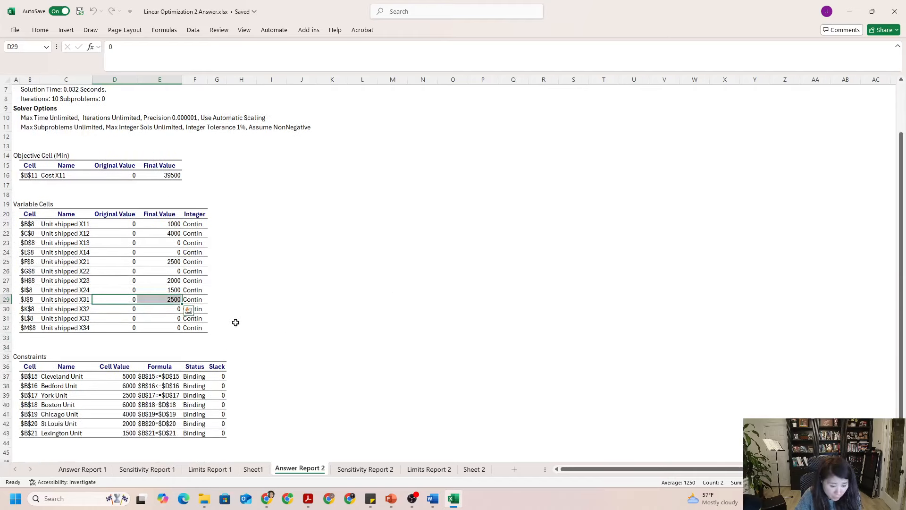
{"action": "left_click", "coordinate": [136, 406]}
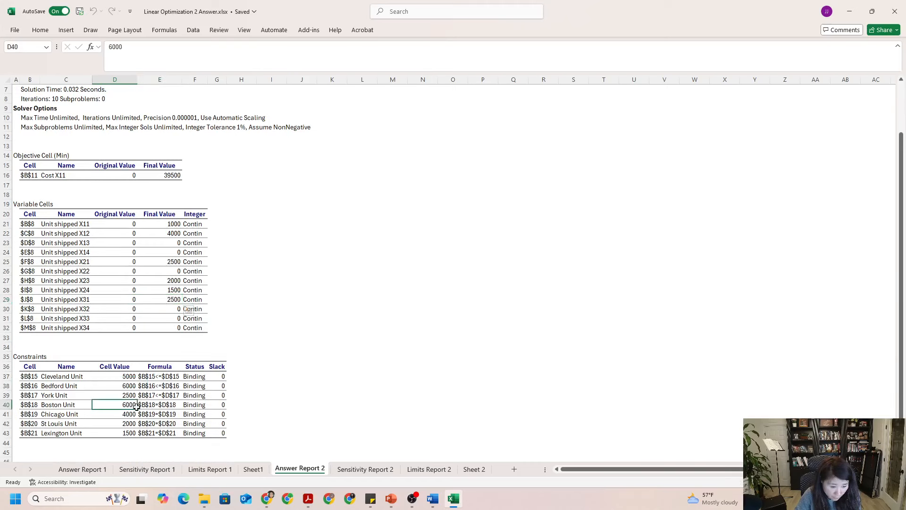
{"action": "left_click_drag", "start_coordinate": [135, 406], "coordinate": [219, 434]}
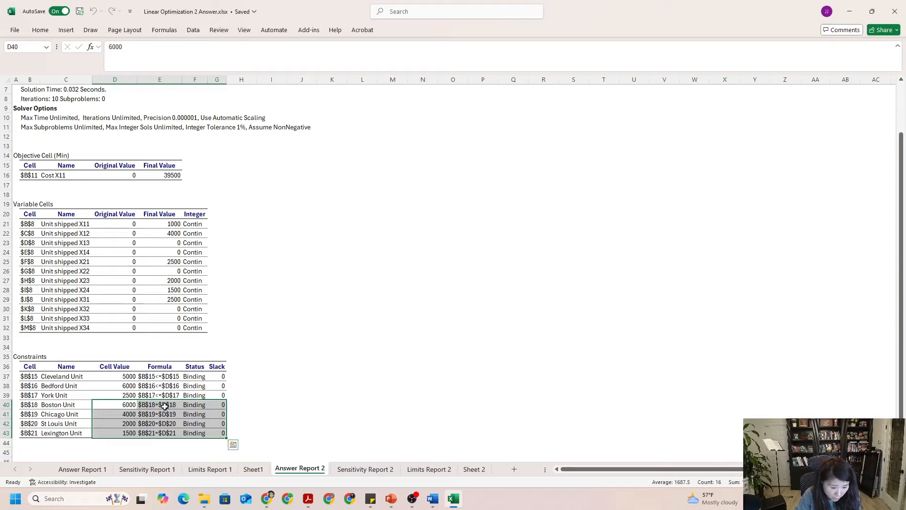
{"action": "left_click_drag", "start_coordinate": [166, 406], "coordinate": [166, 437]}
{"action": "left_click_drag", "start_coordinate": [197, 377], "coordinate": [198, 433]}
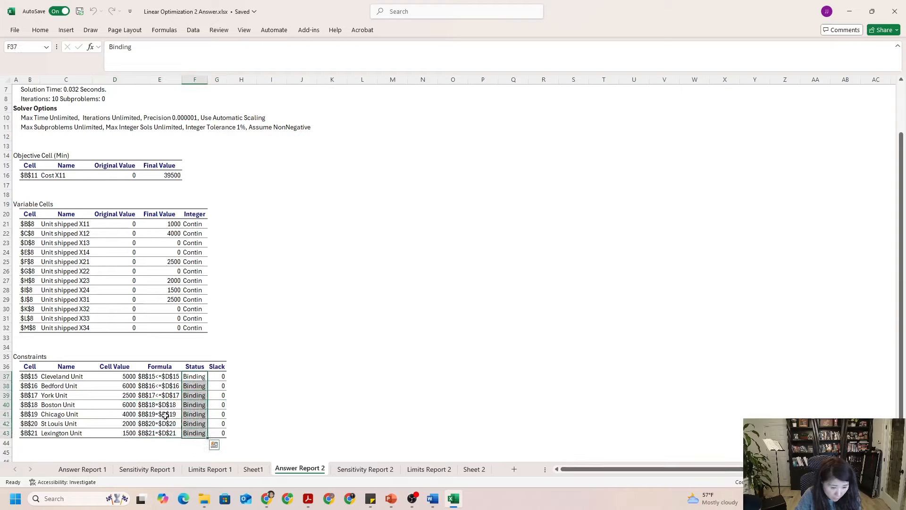